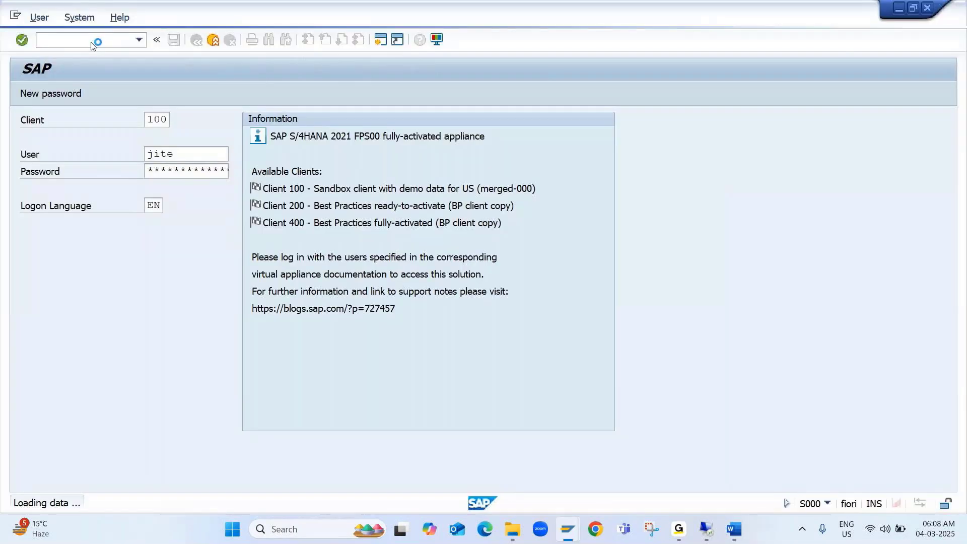
- Open transaction OBY6 and display the global data of company code 2266 to check its fiscal year variant
type("oby")
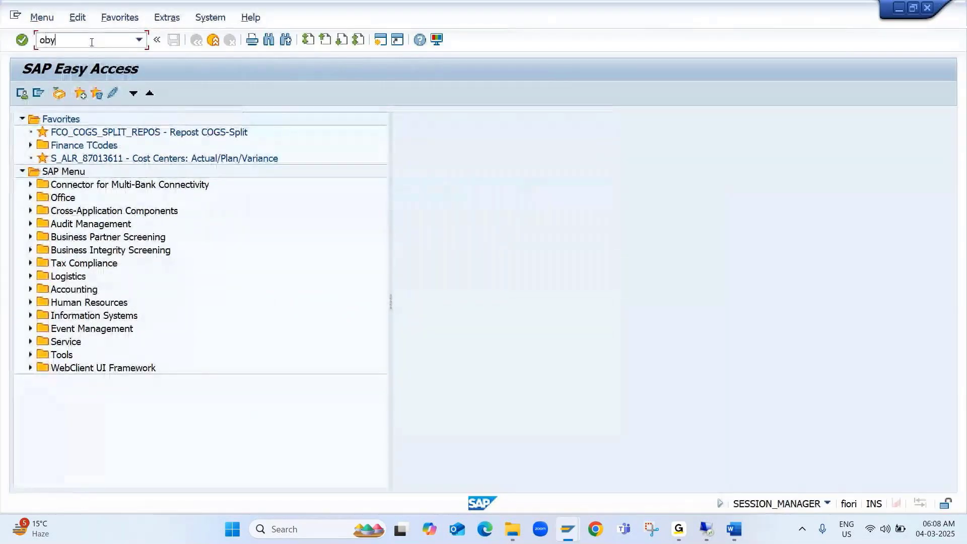
type("6")
key("Return")
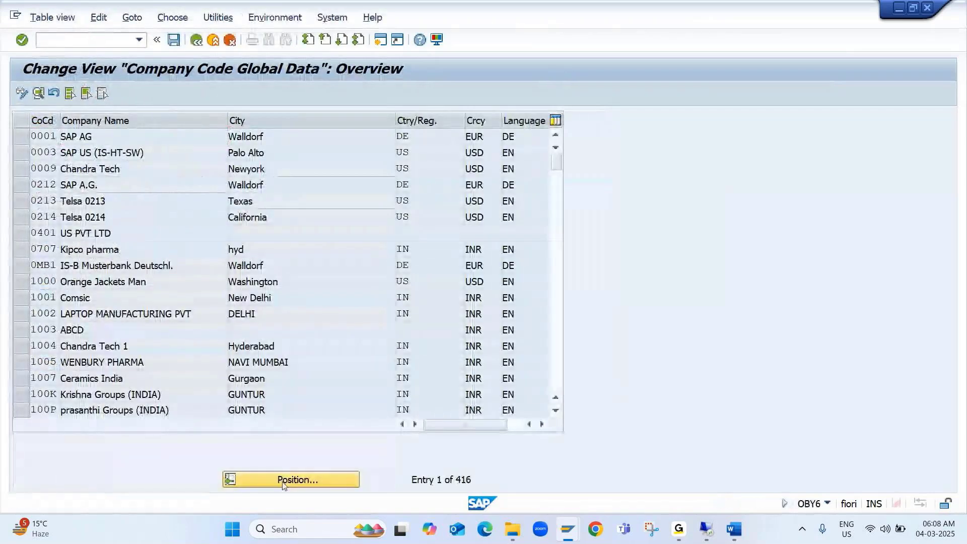
left_click(283, 480)
type("2266")
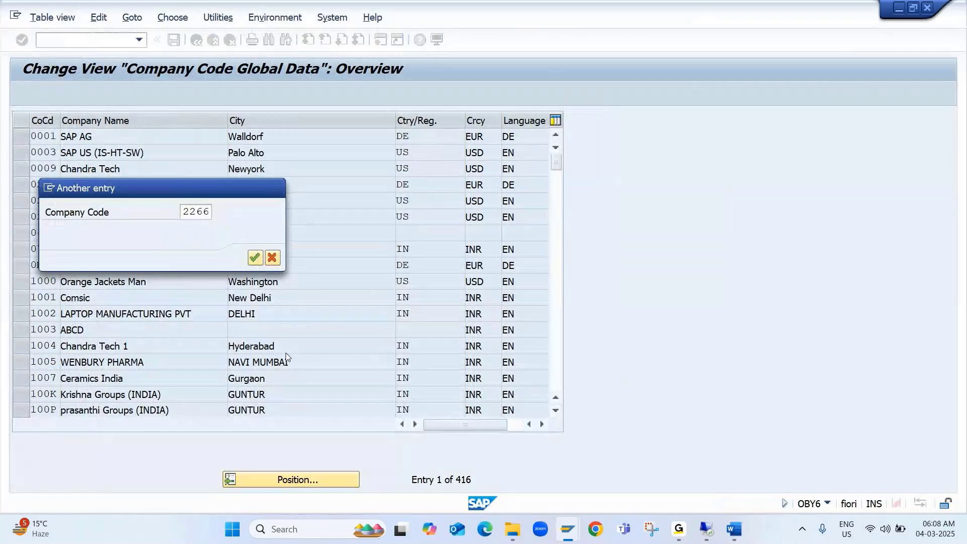
key("Return")
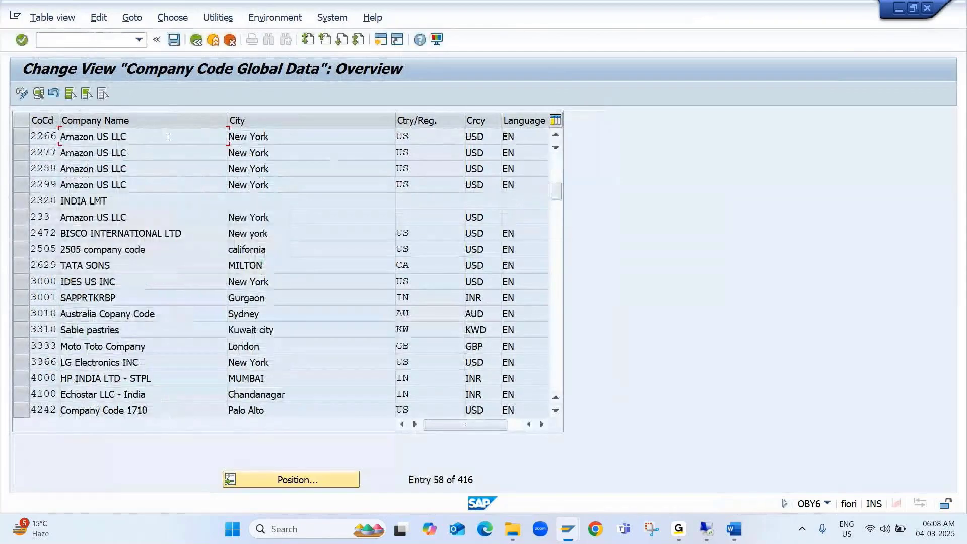
double_click(168, 137)
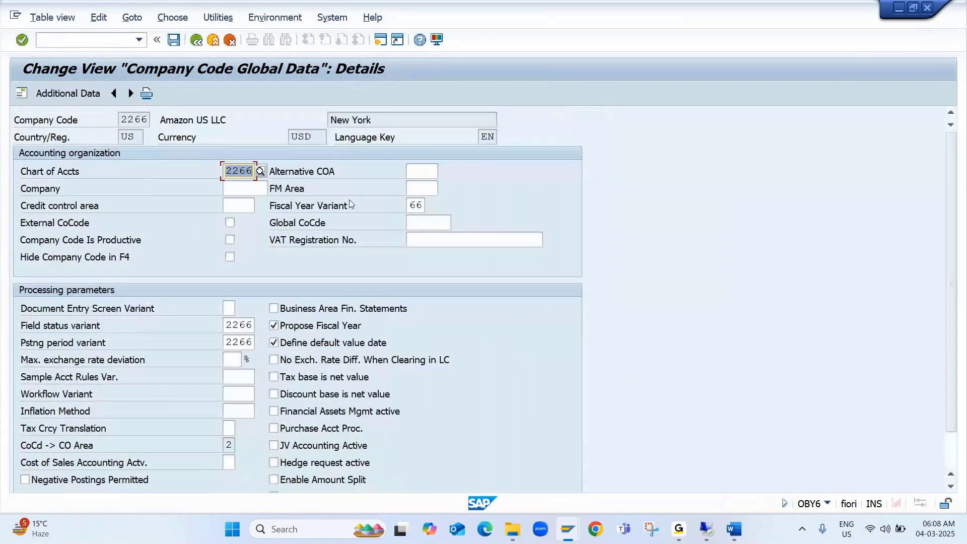
left_click(410, 207)
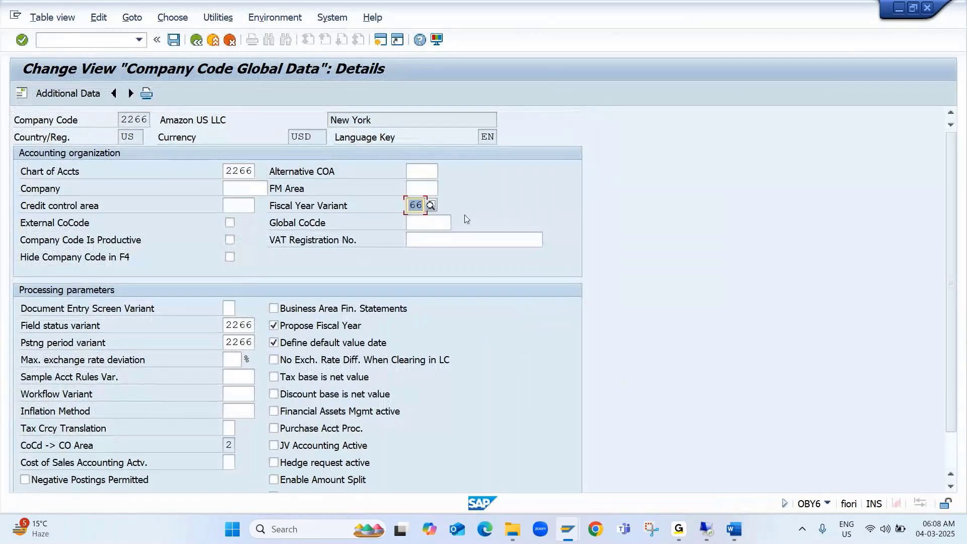
- Open transaction OB29 and locate fiscal year variant 66 to check its calendar year setting and number of periods
left_click(92, 39)
type("/n")
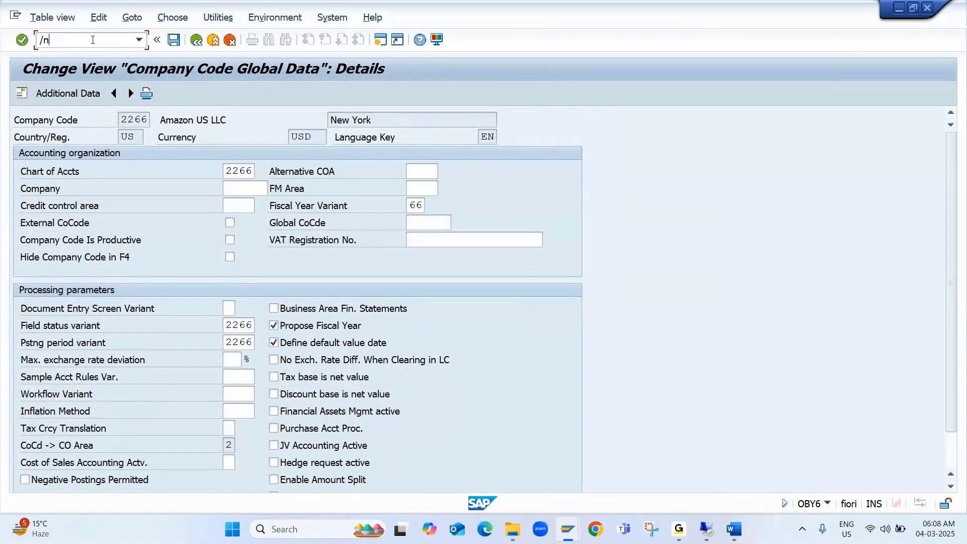
type("ob29")
key("Return")
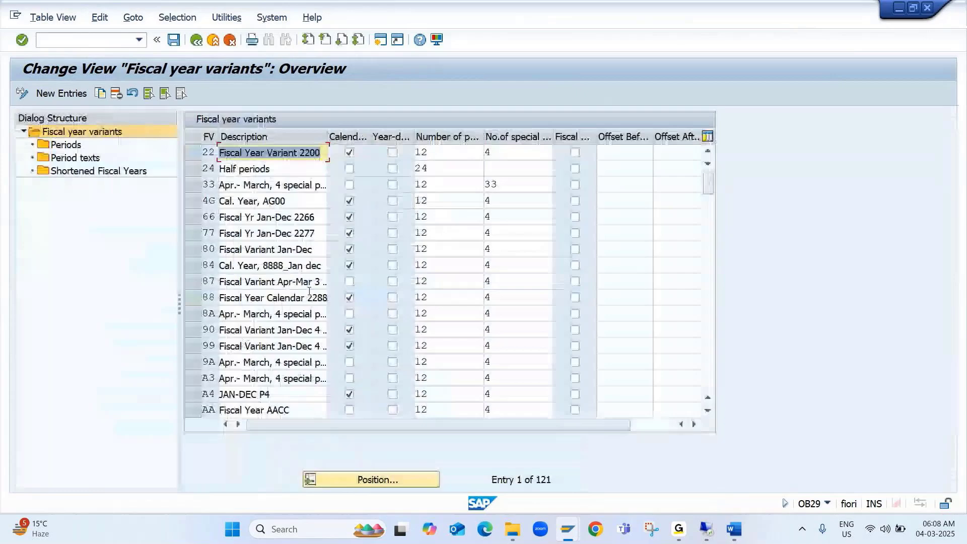
left_click(403, 481)
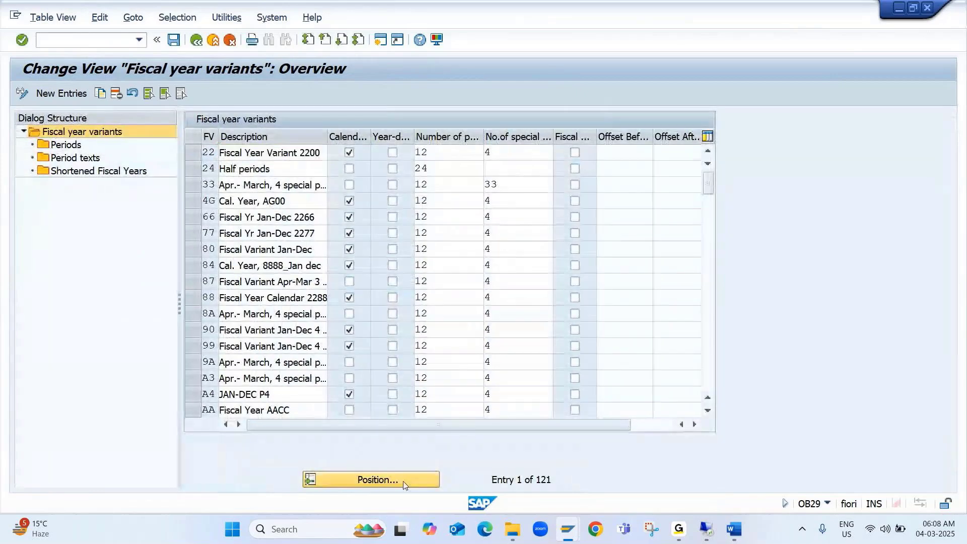
type("66")
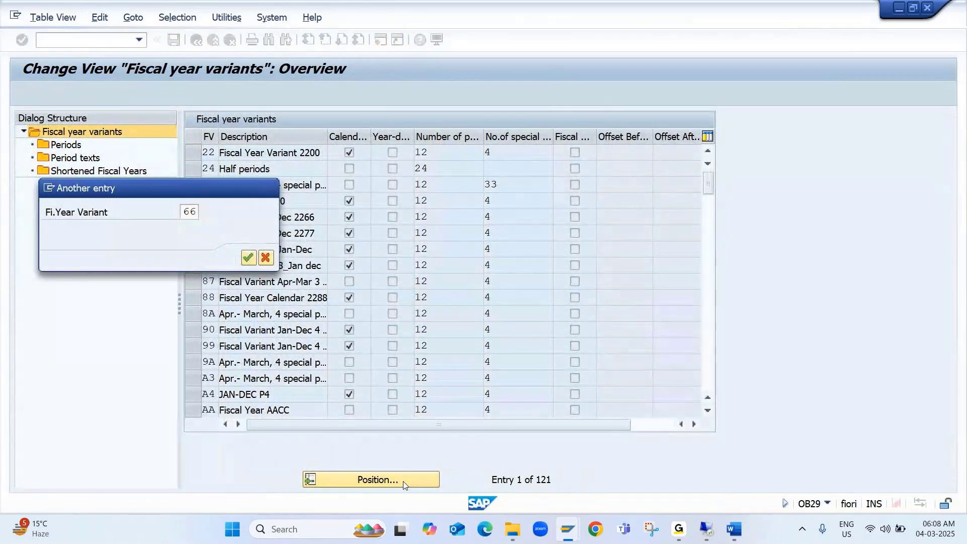
key("Return")
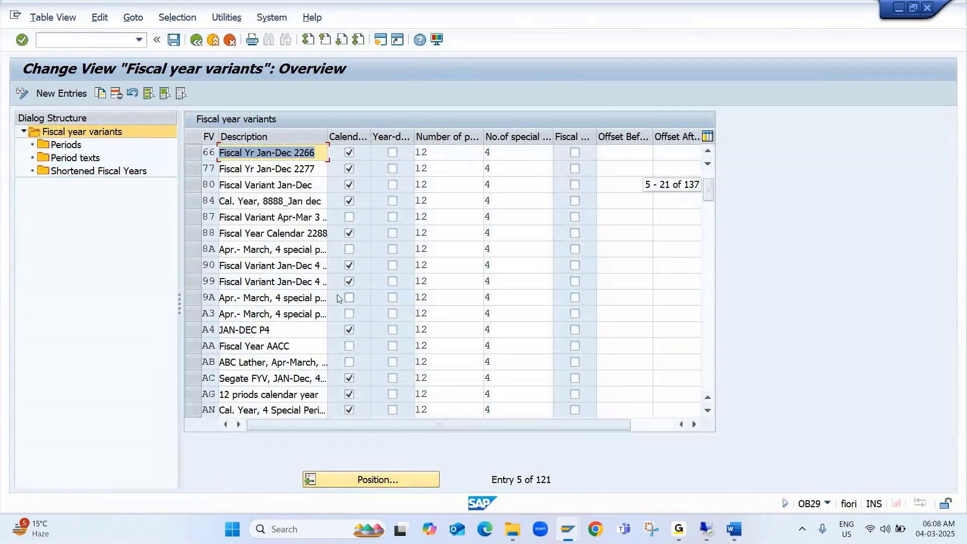
left_click(235, 155)
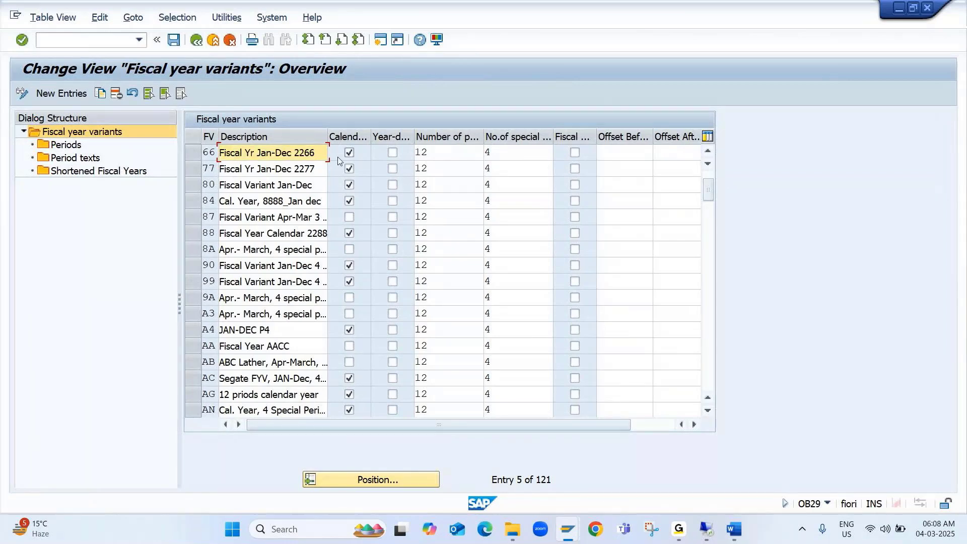
left_click(486, 153)
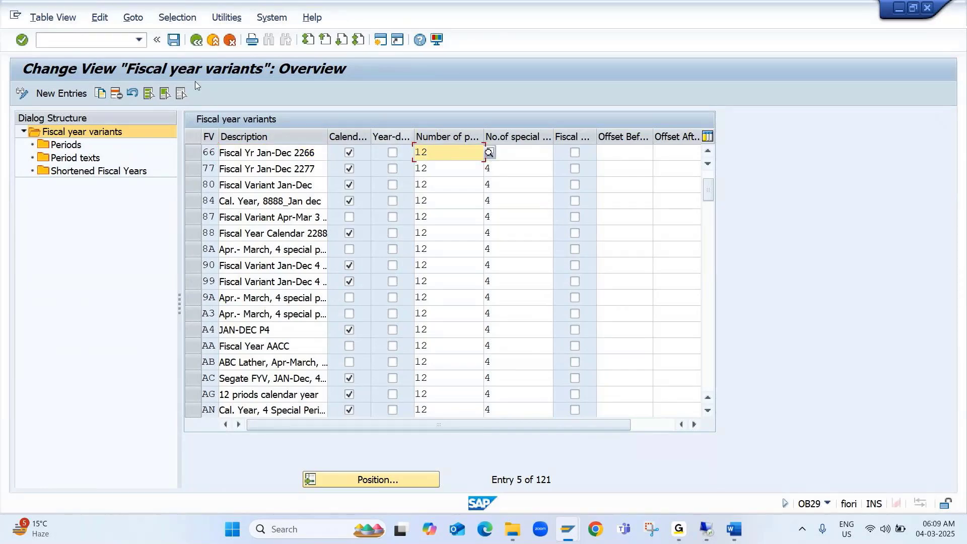
- Run transaction FS10N to display the balances of G/L account 400100 for company code 2266 and fiscal year 2024
left_click(98, 44)
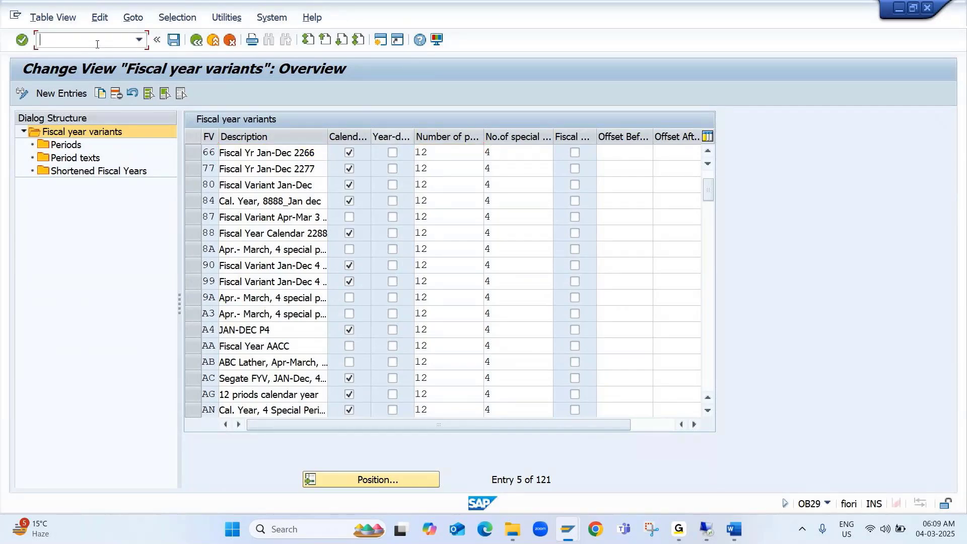
type("/nfs10n")
key("Return")
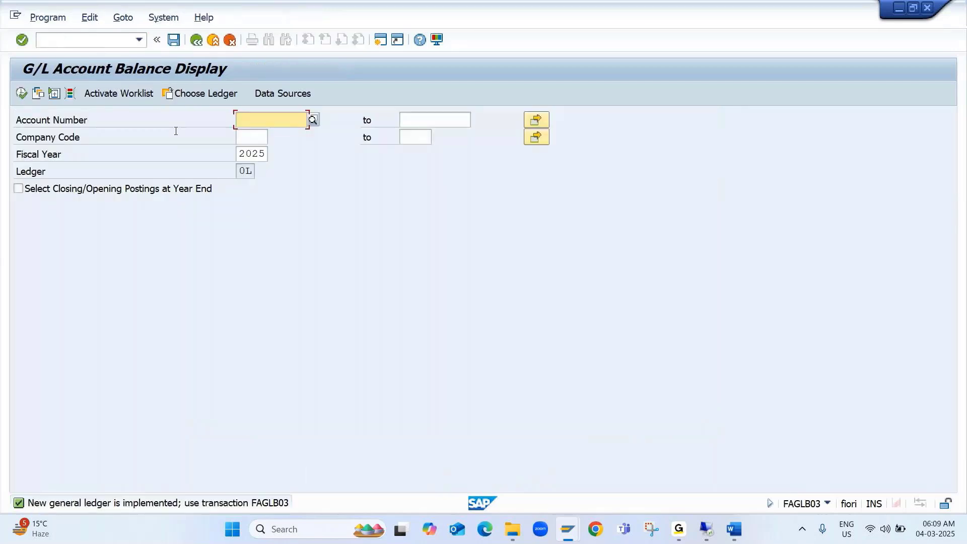
type("400100")
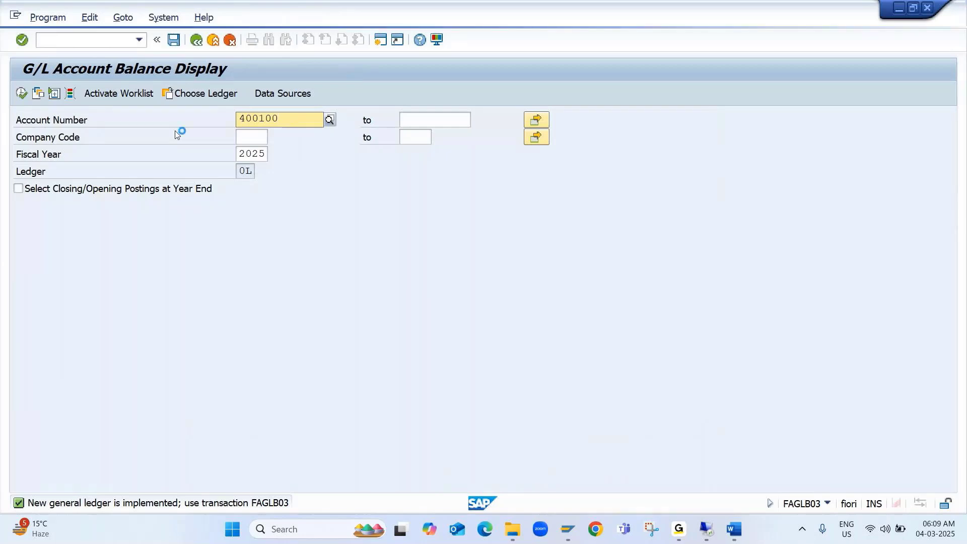
key("Return")
type("2266")
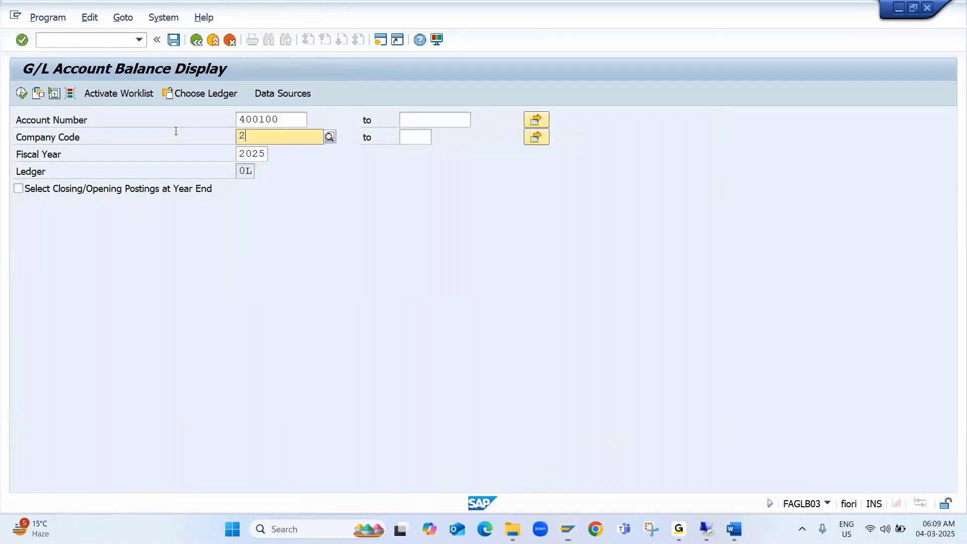
key("Tab")
key("Tab")
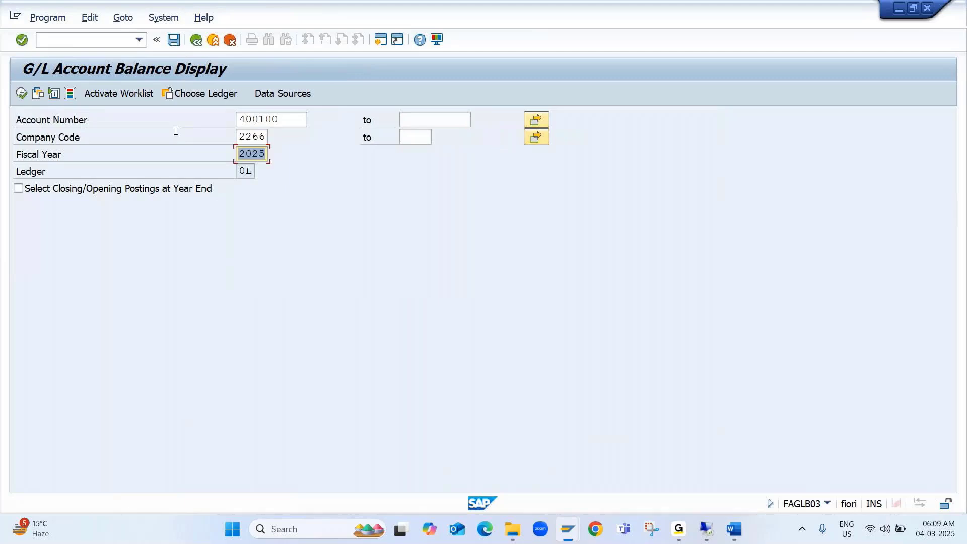
type("2024")
left_click(21, 94)
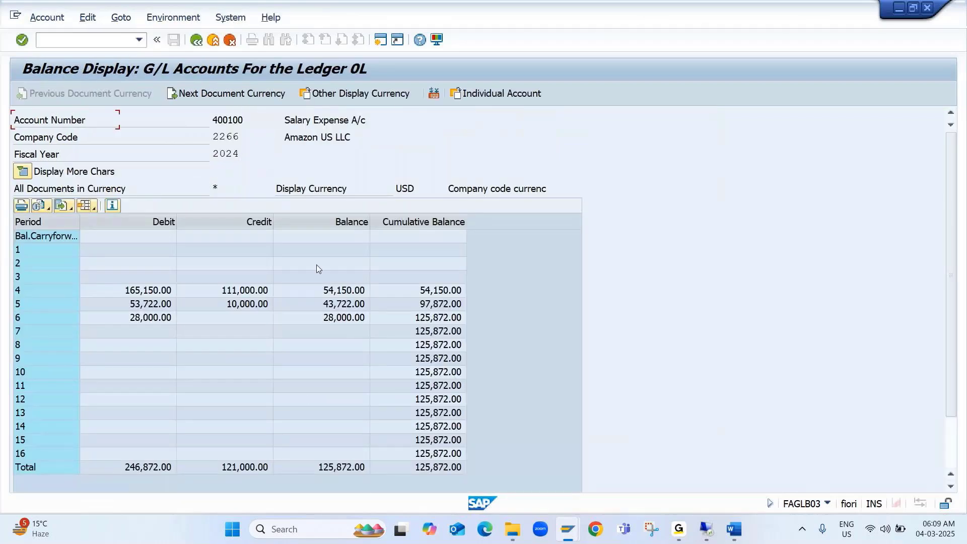
left_click(435, 332)
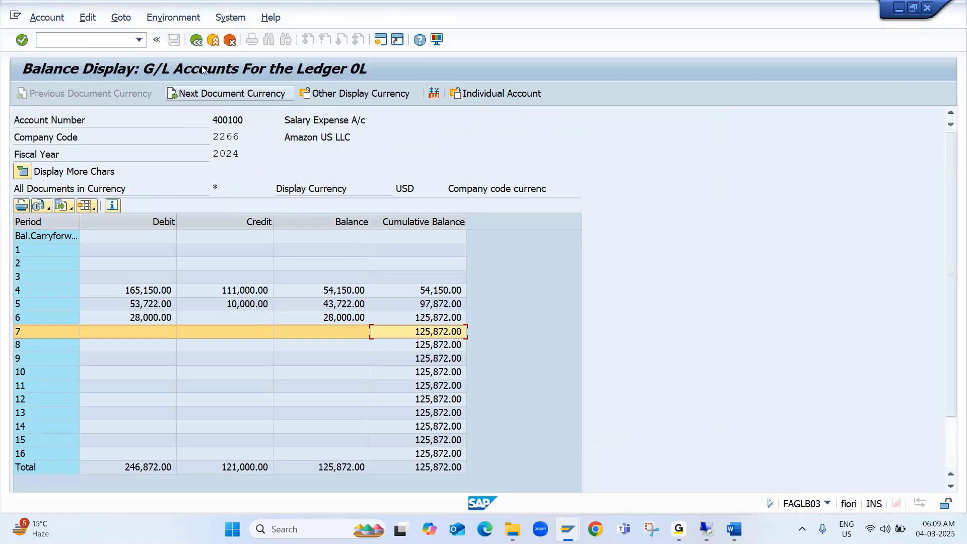
- Return to the balance selection and display the fiscal year 2024 balances of G/L account 100500
left_click(196, 39)
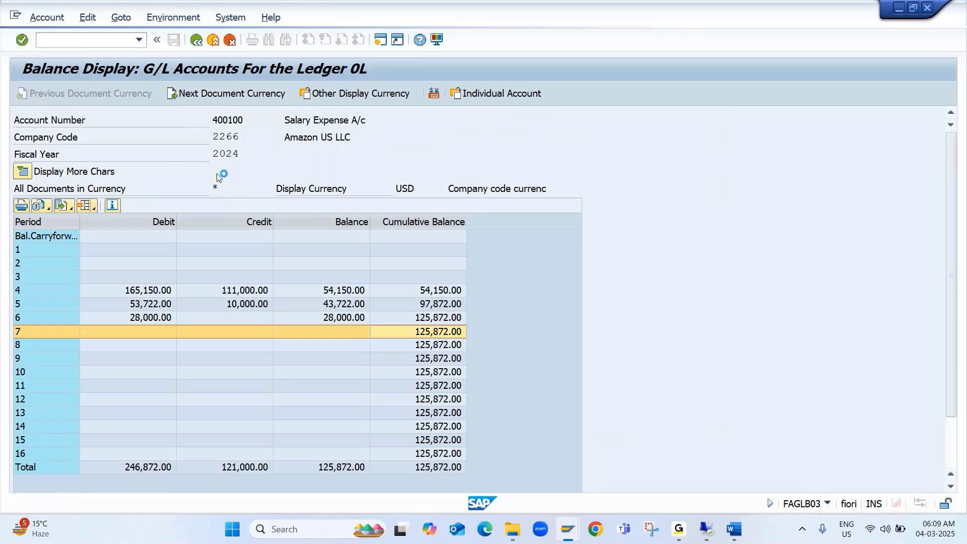
type("100500")
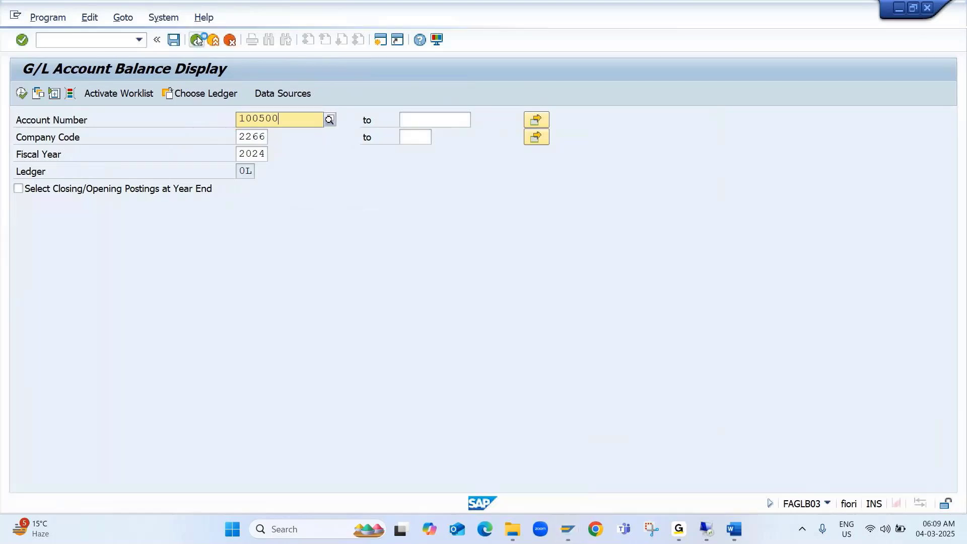
left_click(272, 166)
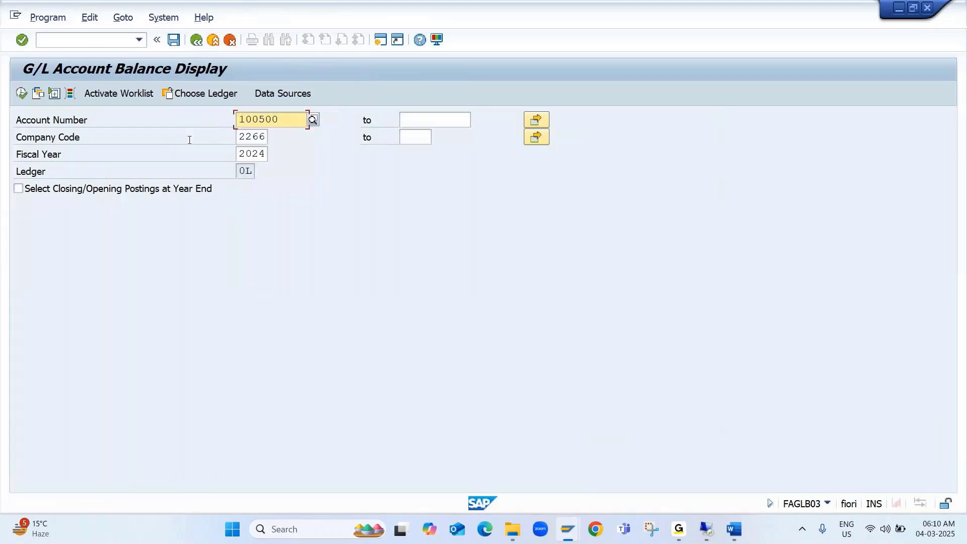
left_click(22, 94)
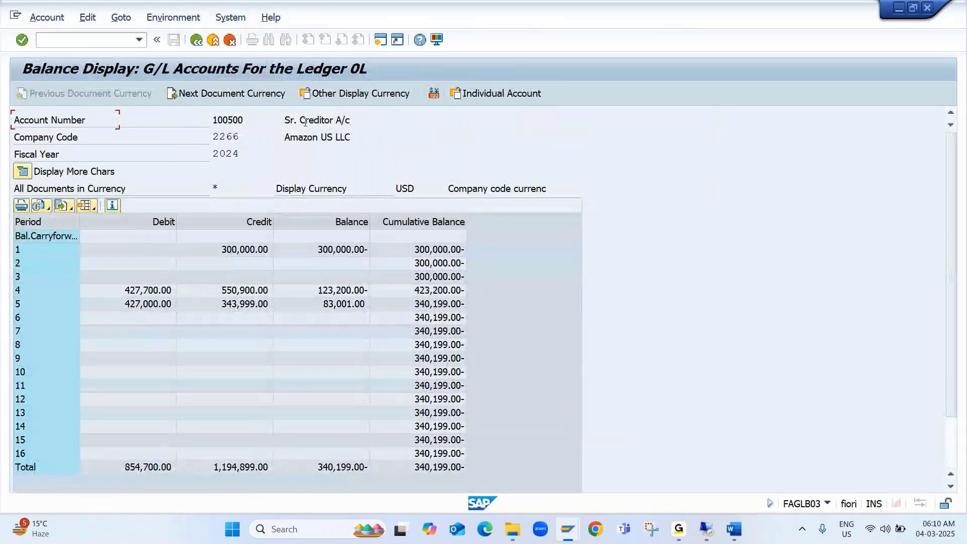
left_click(436, 310)
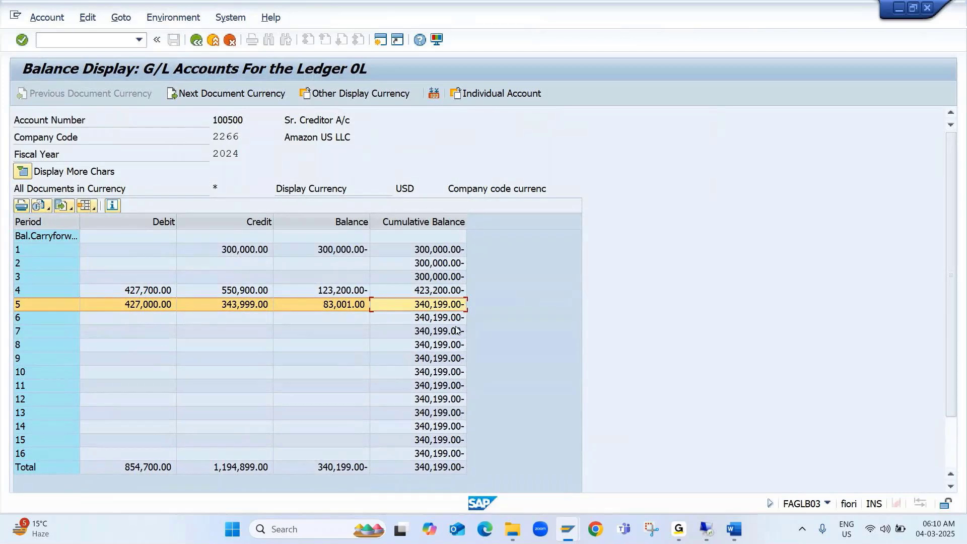
left_click(444, 318)
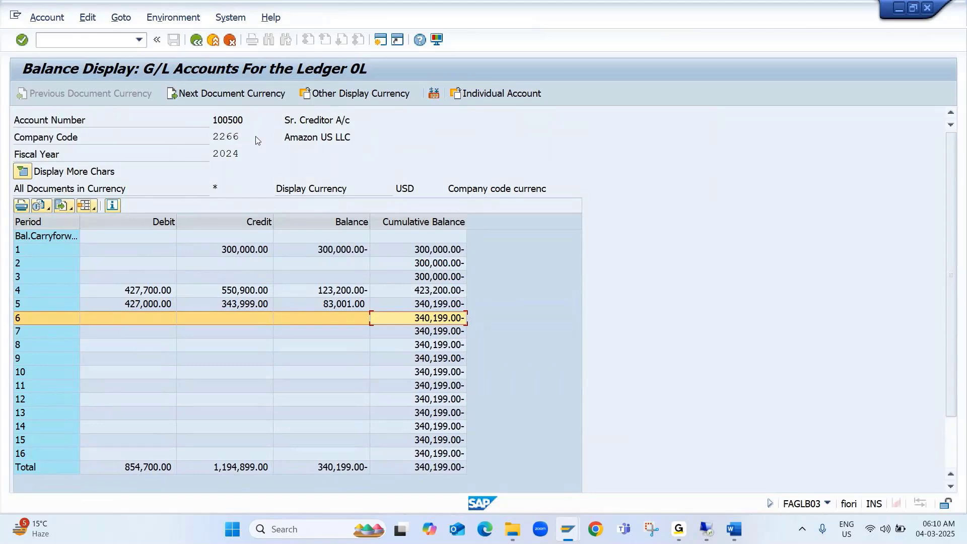
- Change the fiscal year to 2025 and display the balances of G/L account 100500 again
left_click(197, 42)
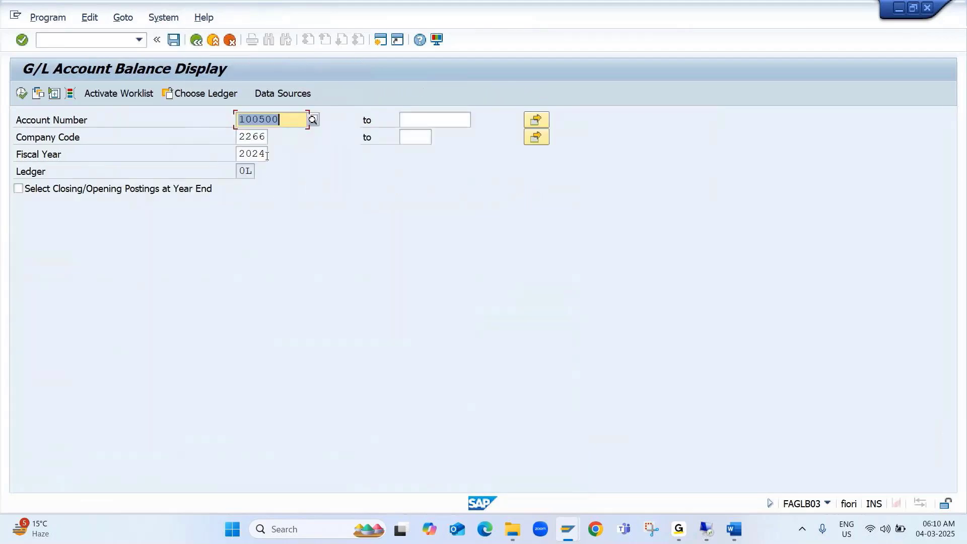
left_click(266, 154)
key("BackSpace")
type("5")
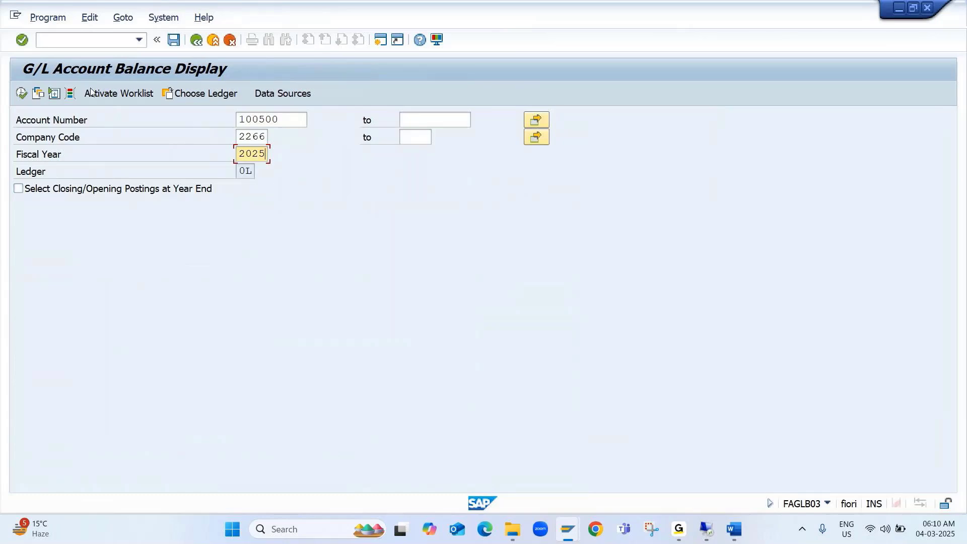
left_click(21, 93)
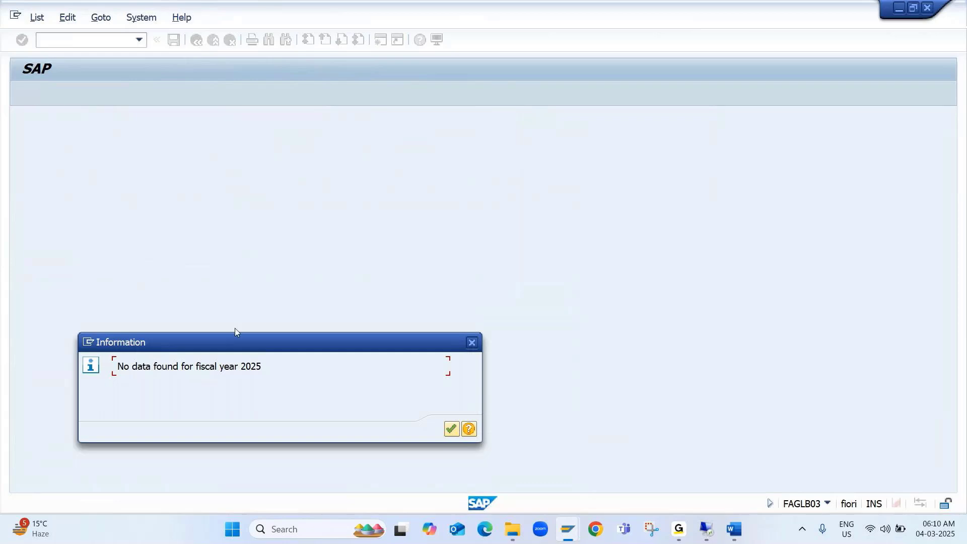
key("Return")
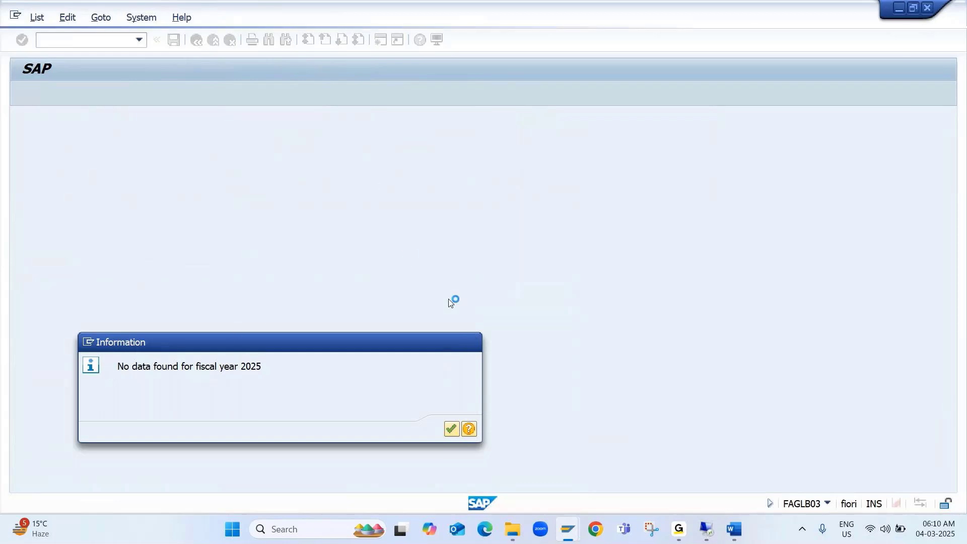
- Open transaction F-02 for entering a G/L account posting
left_click(70, 40)
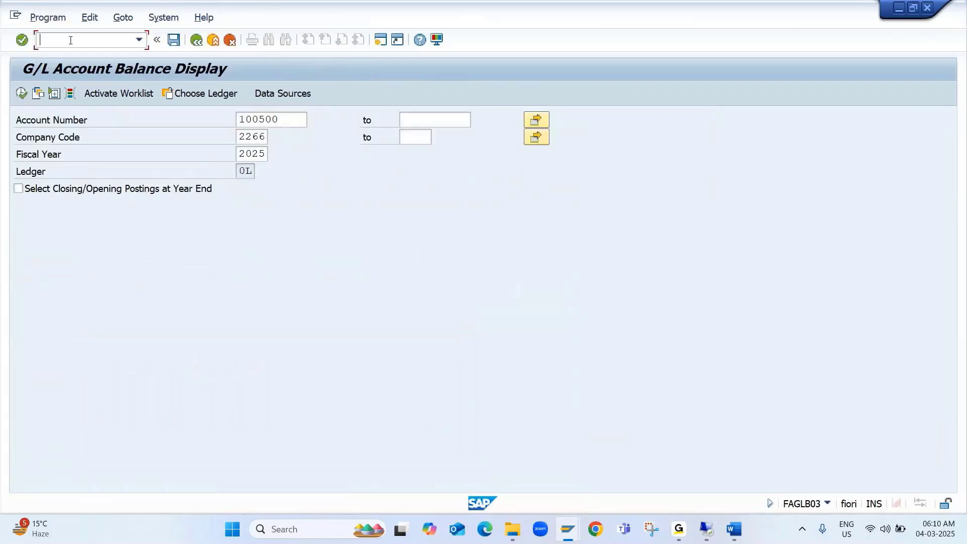
type("/nf-")
type("03")
key("Return")
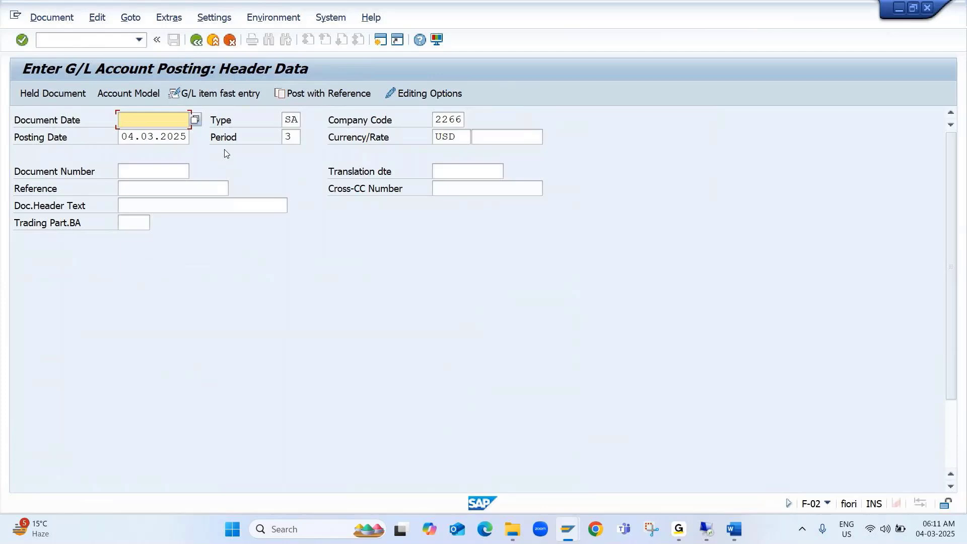
- Enter 04.03.2025 as the document date of the G/L posting and go through the remaining header fields to the period
type("04.03.2025")
key("Tab")
key("Tab")
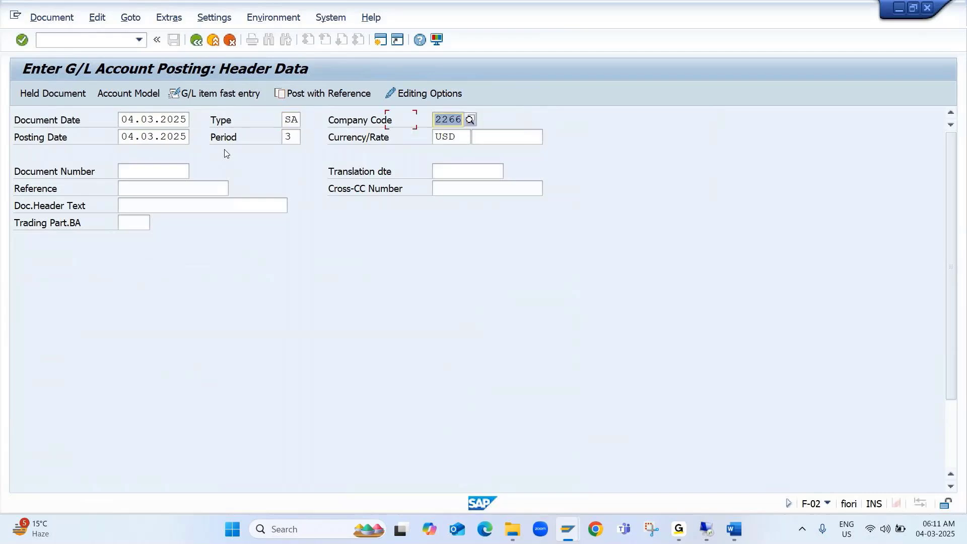
key("Tab")
key("Tab")
key("Tab")
key("Tab")
key("Tab")
key("Tab")
key("Tab")
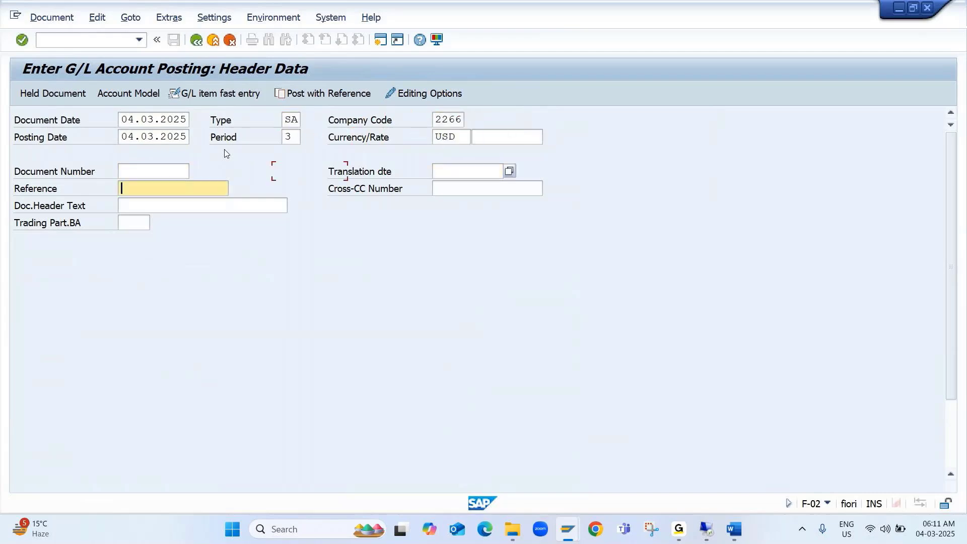
key("Tab")
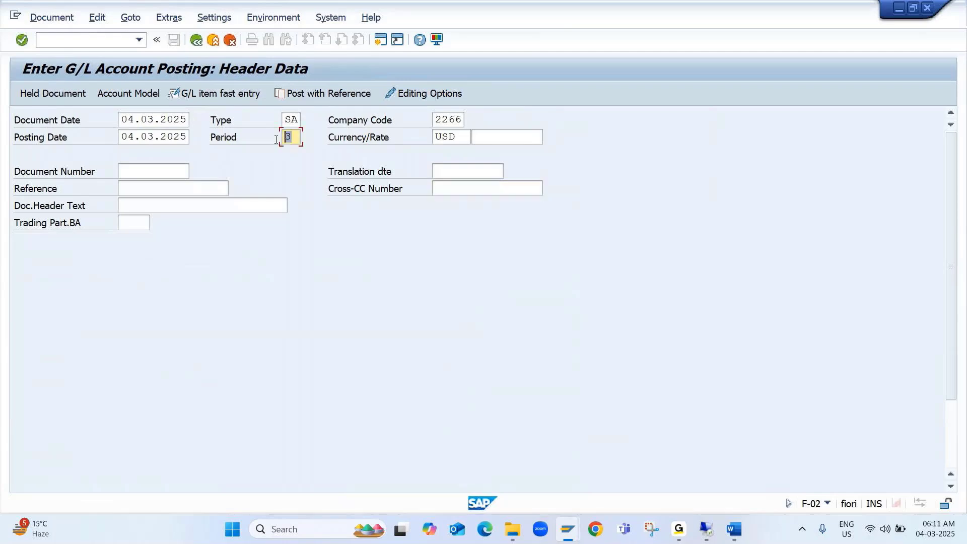
- Enter account 200100 with posting key 40 as the first line item and submit the posting header
left_click(290, 137)
key("Tab")
key("Tab")
key("Tab")
key("Tab")
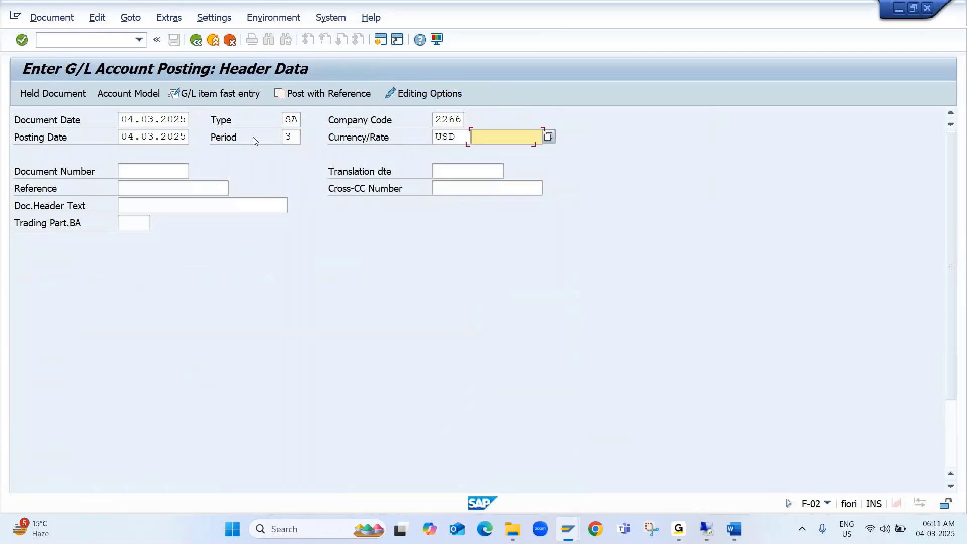
key("Tab")
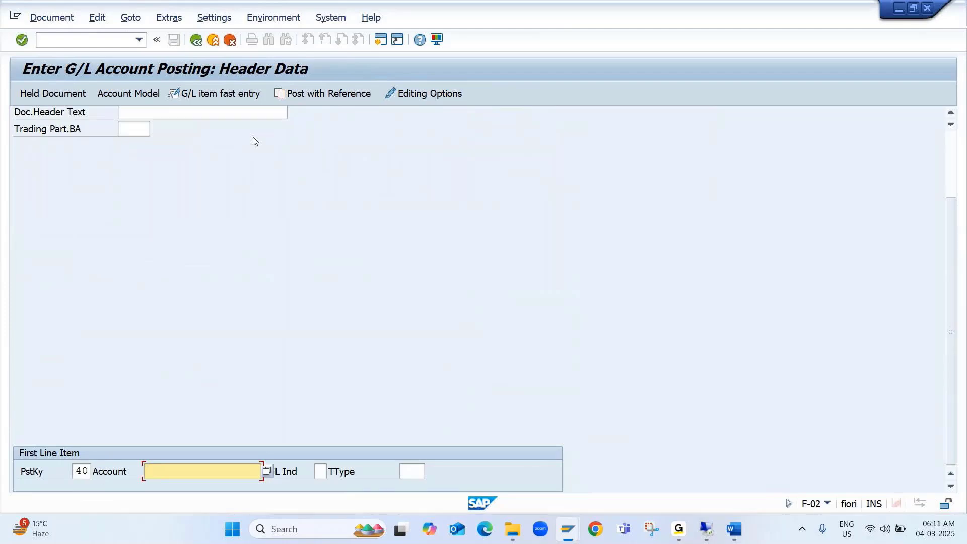
type("200100")
key("Return")
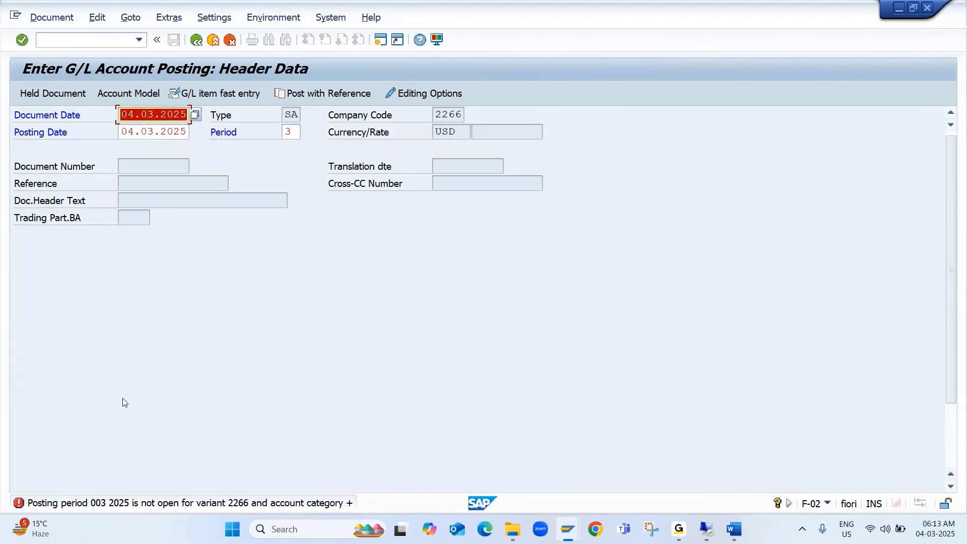
- Look up the transaction for opening the new fiscal year in the Word document S4 HANA Yearend Activities, and return to SAP
key("alt+Tab")
key("alt+Tab")
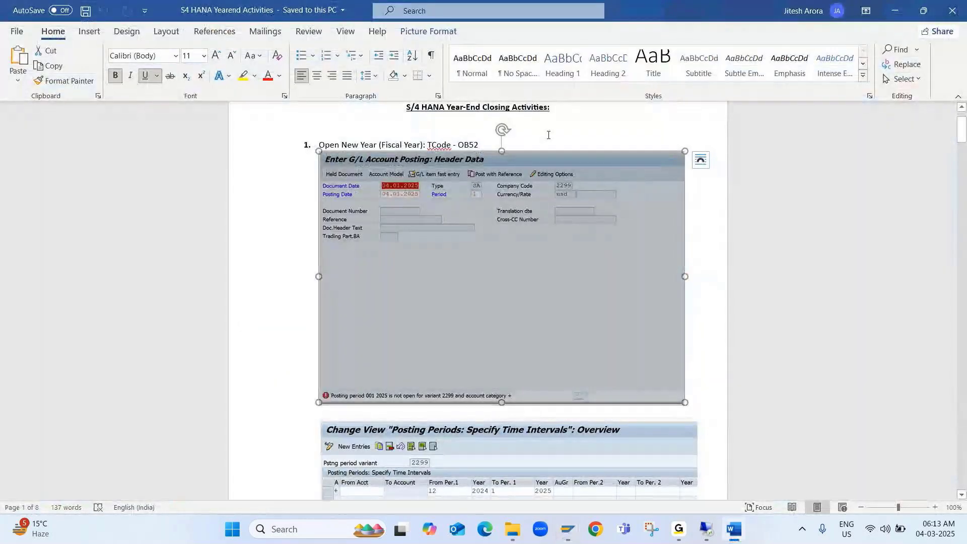
left_click(547, 135)
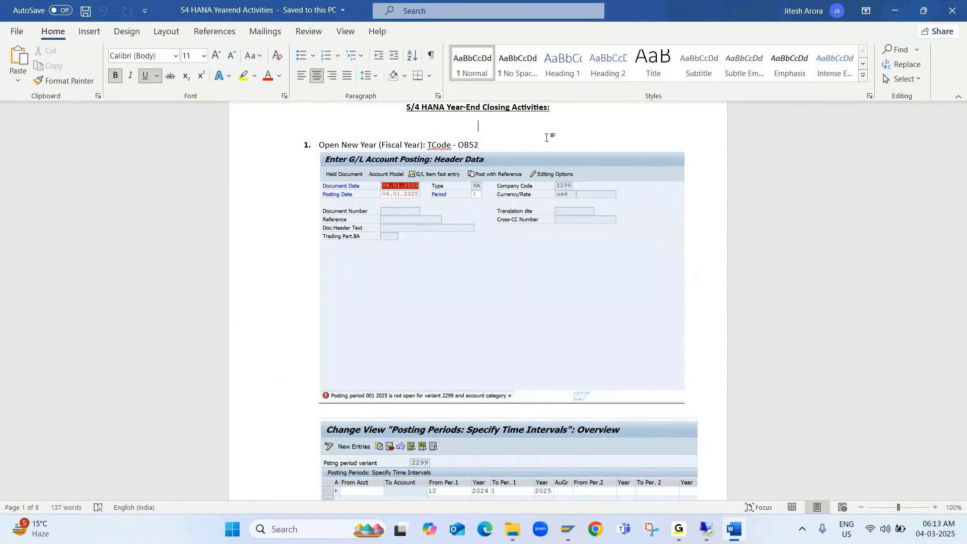
key("alt+Tab")
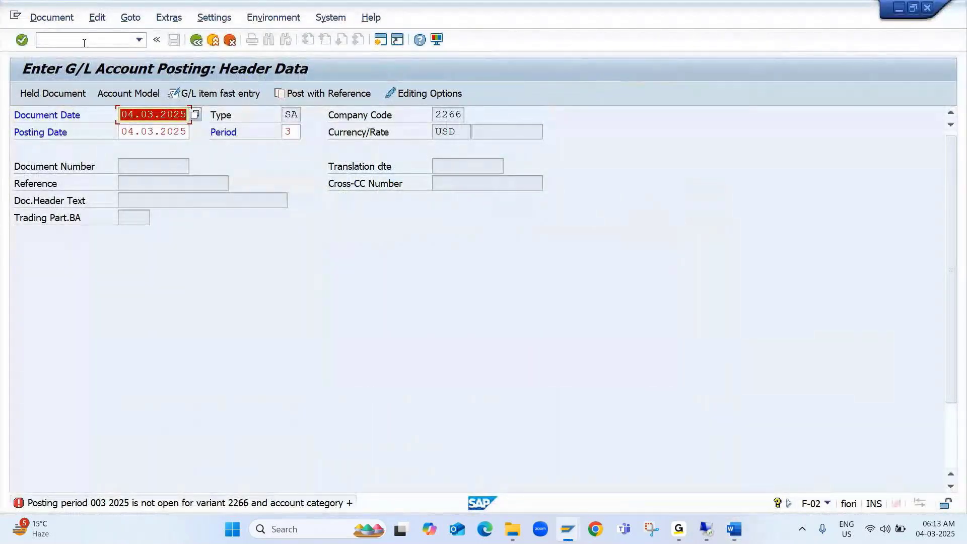
key("alt+Tab")
key("Tab")
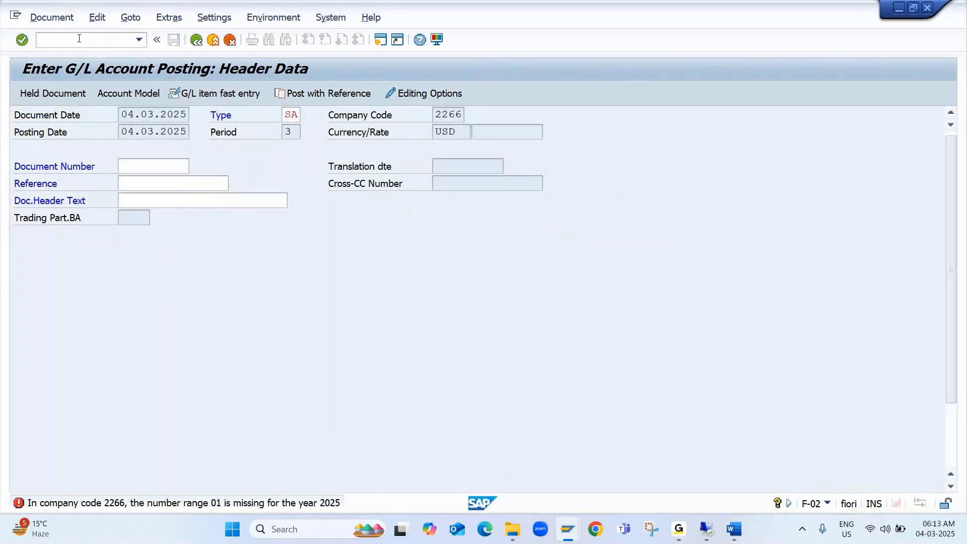
- Leave the G/L posting and open transaction OB52 for posting period variant 2266
key("F3")
type("o")
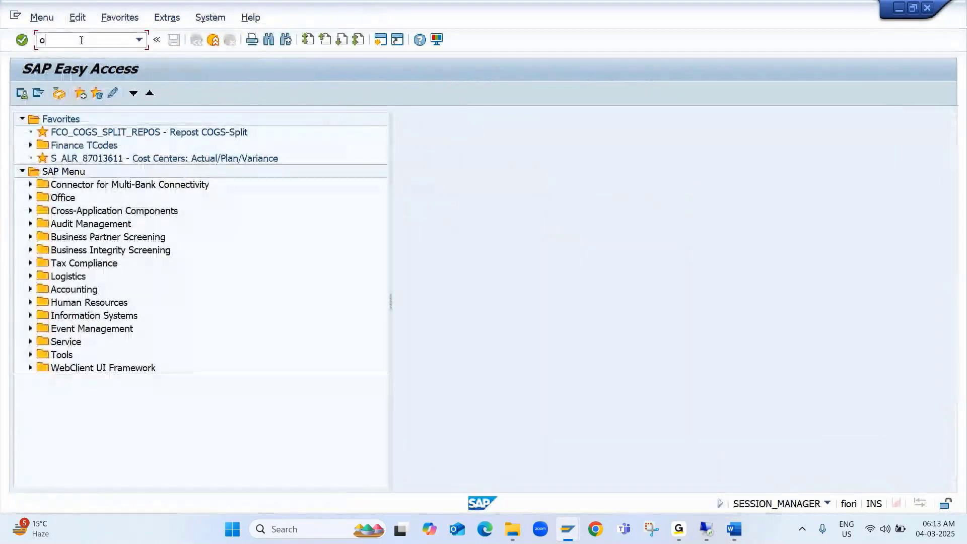
type("b52")
key("Return")
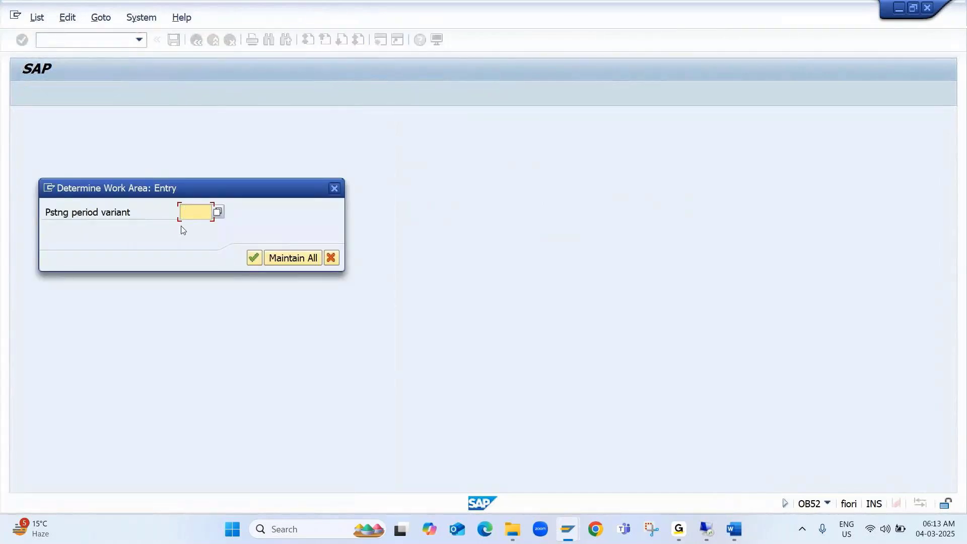
type("2244")
key("Return")
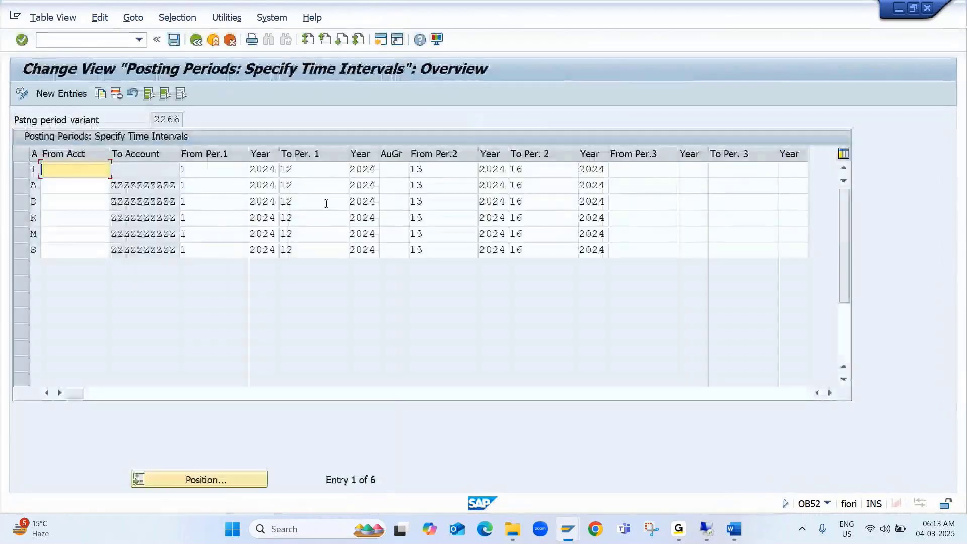
- Set From Per.1 and To Per. 1 of the + row to 3
left_click(188, 170)
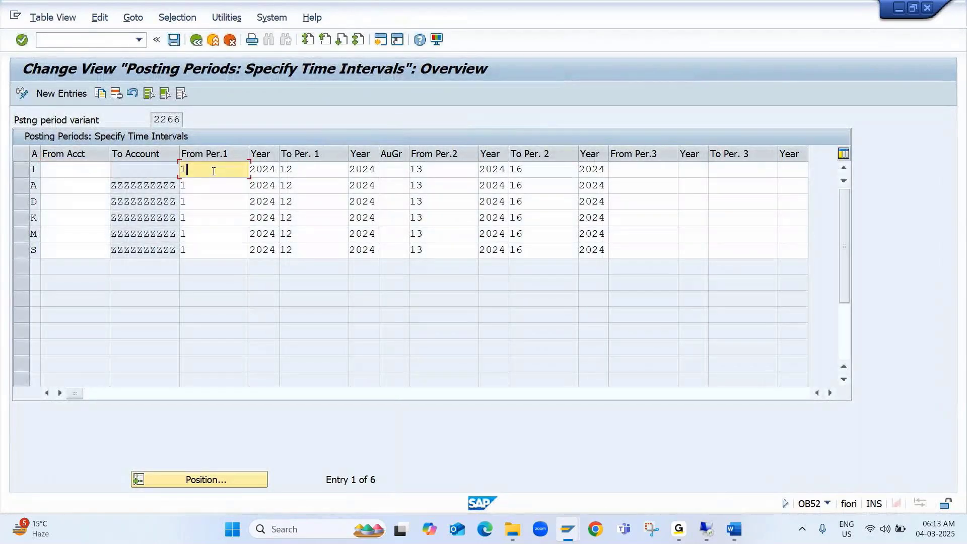
key("BackSpace")
type("3")
key("Tab")
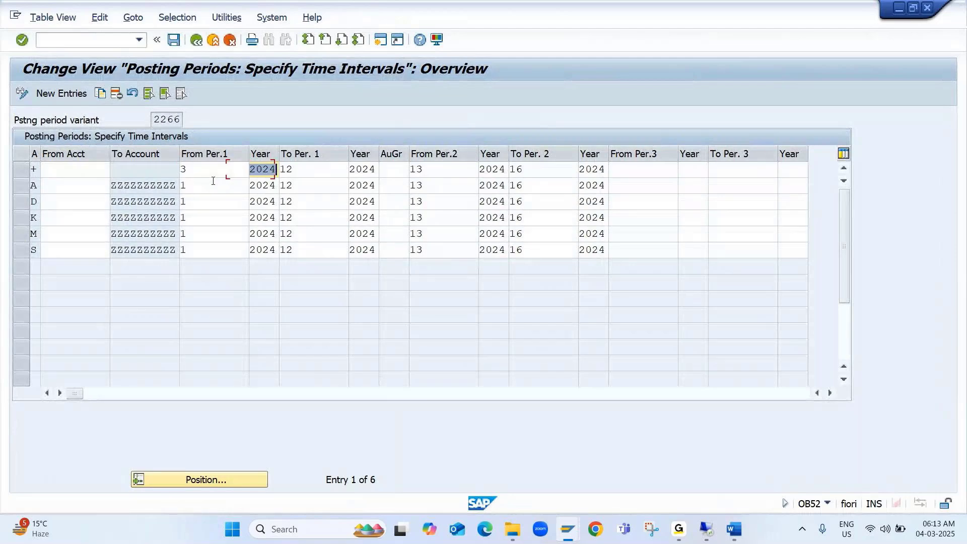
key("Tab")
key("BackSpace")
key("BackSpace")
type("3")
key("shift+Tab")
key("shift+Tab")
key("Tab")
key("Tab")
key("shift+Tab")
key("shift+Tab")
key("Tab")
key("Tab")
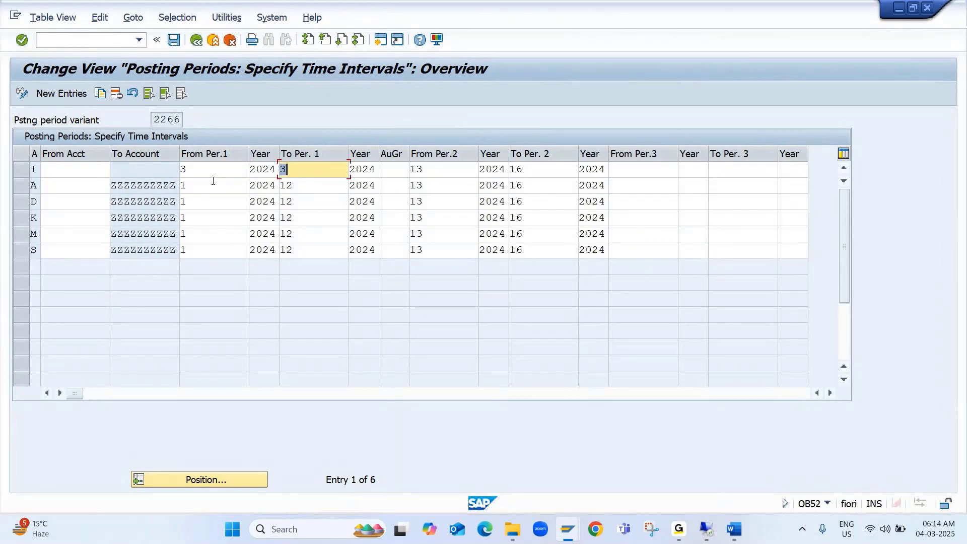
- Set both years of the first period interval in the + row to 2025
key("shift+Tab")
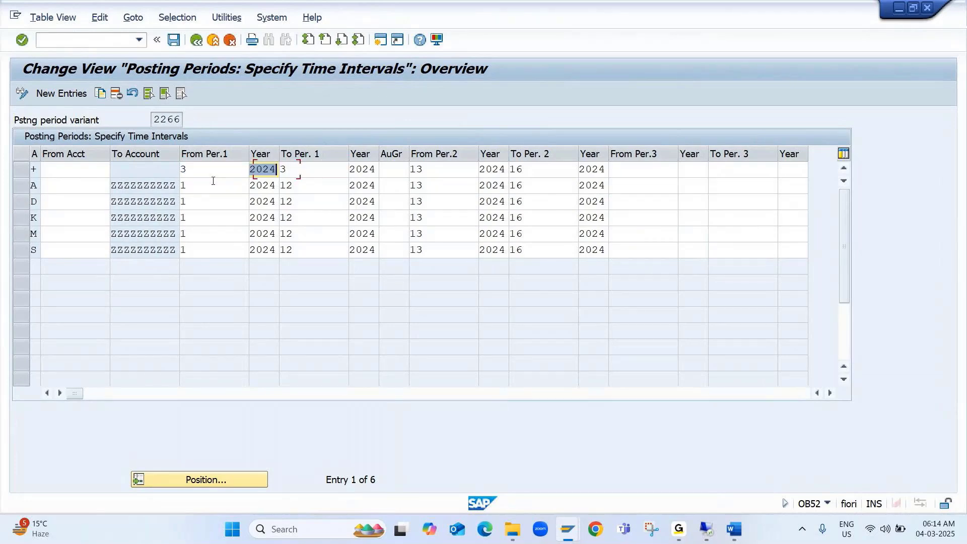
type("2025")
key("Tab")
key("Tab")
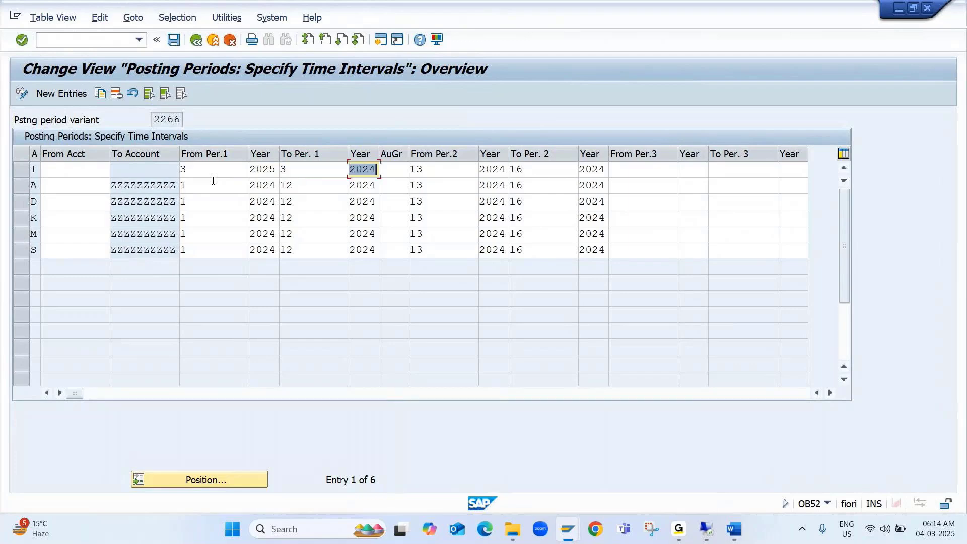
type("2025")
- Set From Per.1 to 3 for account types A, D, K, M and S
key("Down")
key("shift+Tab")
key("shift+Tab")
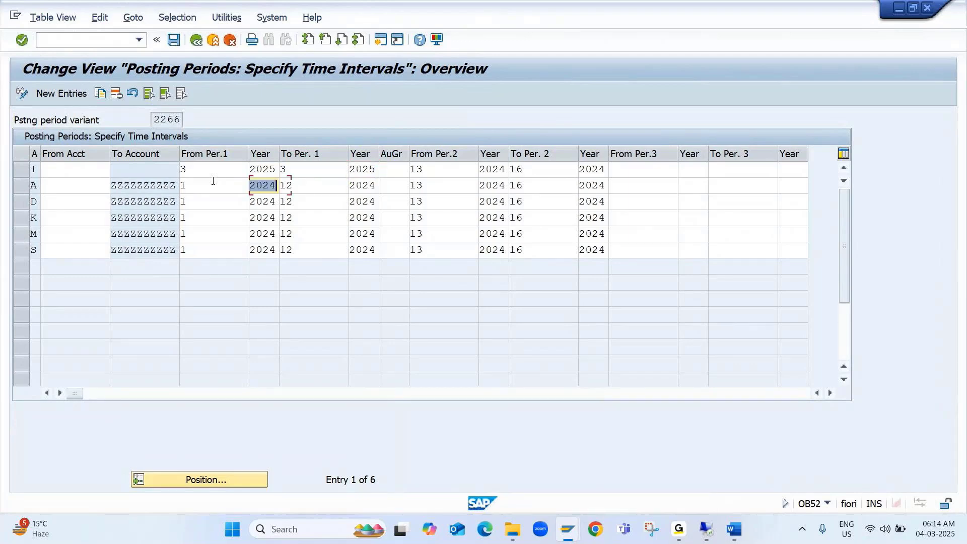
key("shift+Tab")
type("3")
key("Down")
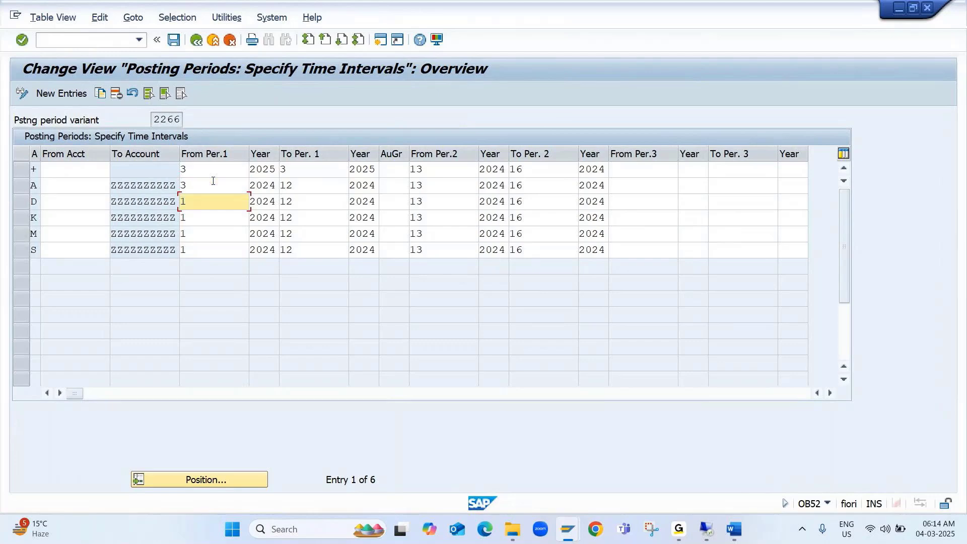
type("3")
key("Down")
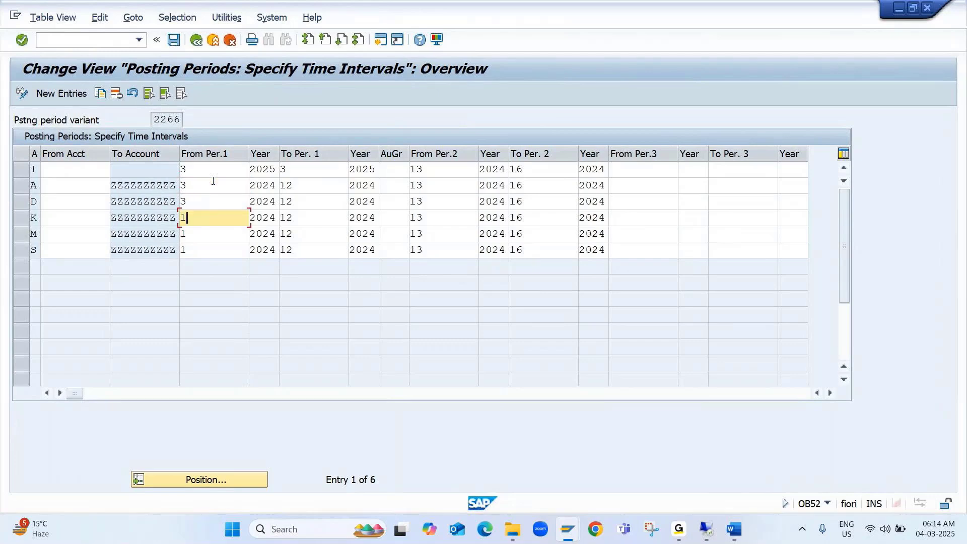
type("3")
key("Down")
key("Down")
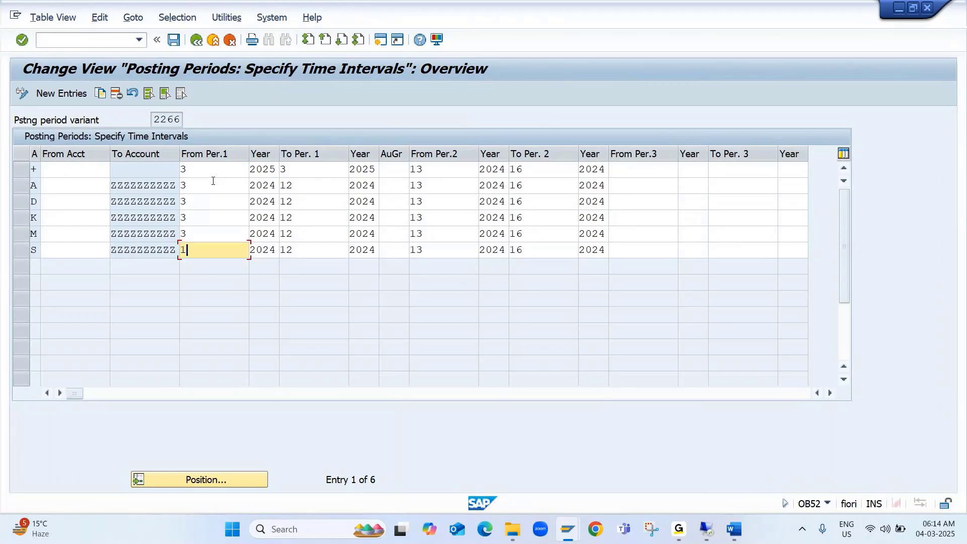
type("3")
- Set the year of From Per.1 to 2025 for account types A and D
key("Tab")
key("Up")
key("Up")
key("Up")
key("Up")
key("Up")
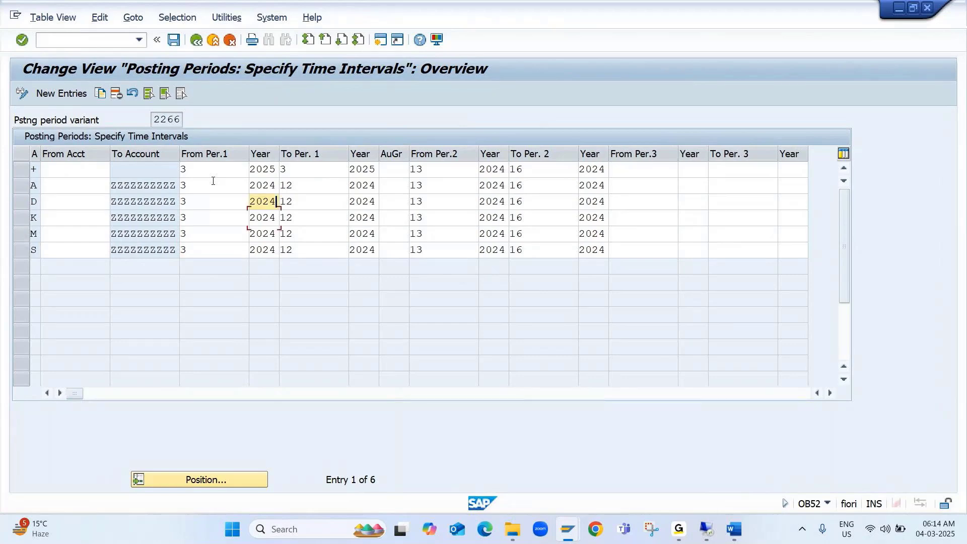
key("Down")
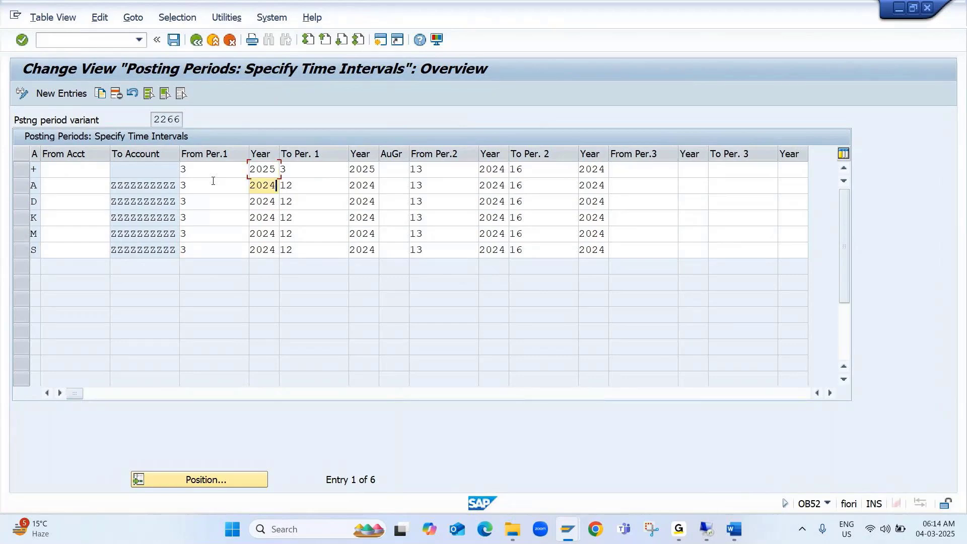
key("BackSpace")
key("BackSpace")
key("BackSpace")
key("BackSpace")
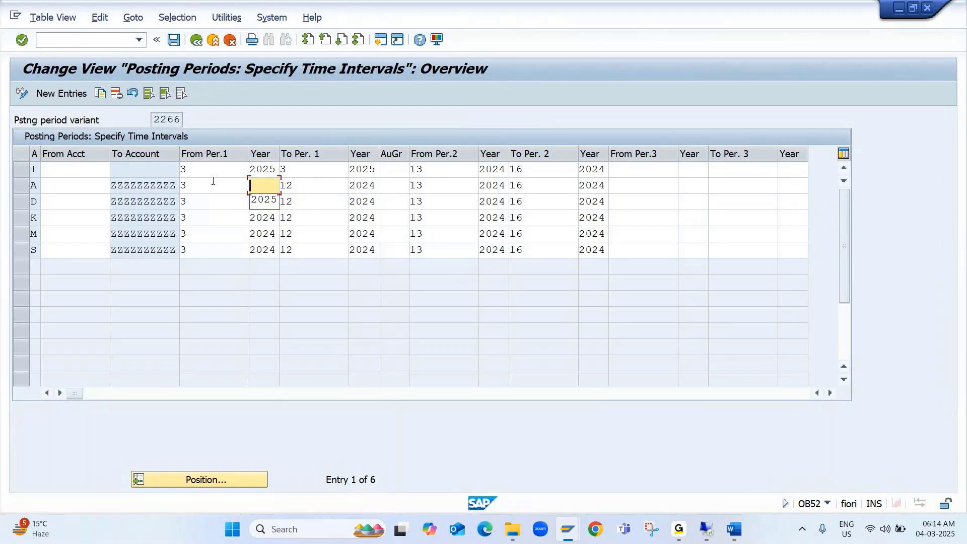
type("2025")
key("Down")
key("shift+Tab")
type("2025")
key("Down")
key("shift+Tab")
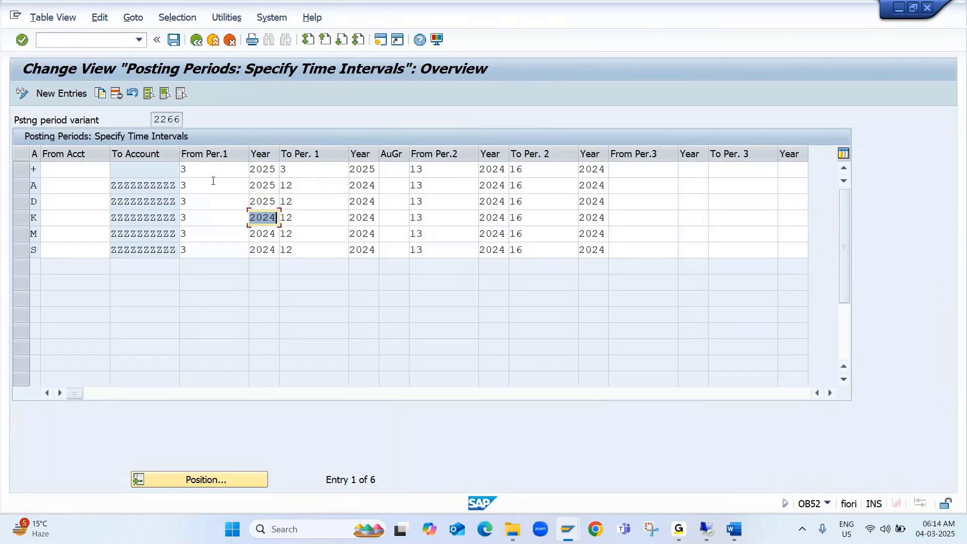
- Set the year of From Per.1 to 2025 for account types K, M and S
type("2025")
key("Down")
key("shift+Tab")
type("2025")
key("Down")
key("shift+Tab")
type("2025")
key("Return")
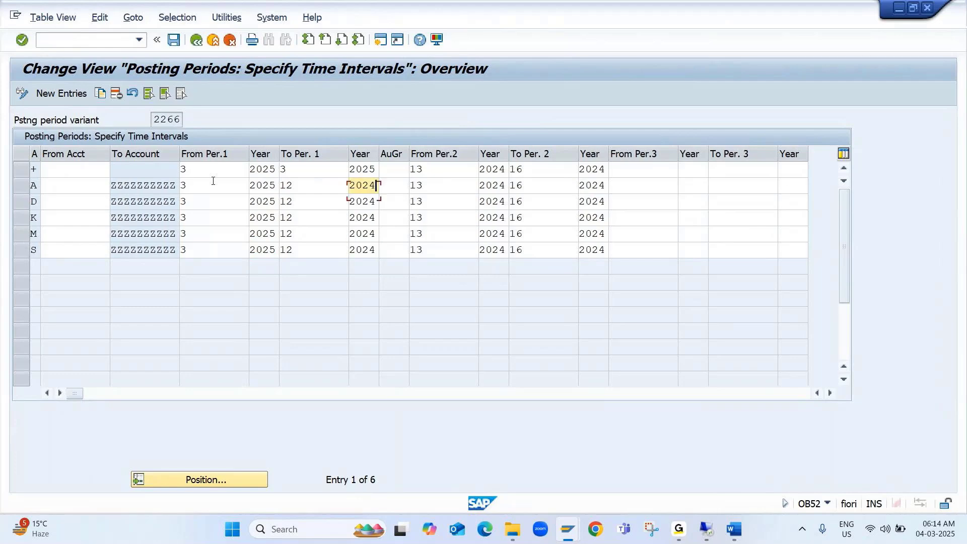
- Set the year of To Per. 1 to 2025 for account types A, D and K
key("BackSpace")
key("BackSpace")
key("BackSpace")
key("BackSpace")
type("2025")
key("Down")
key("shift+Tab")
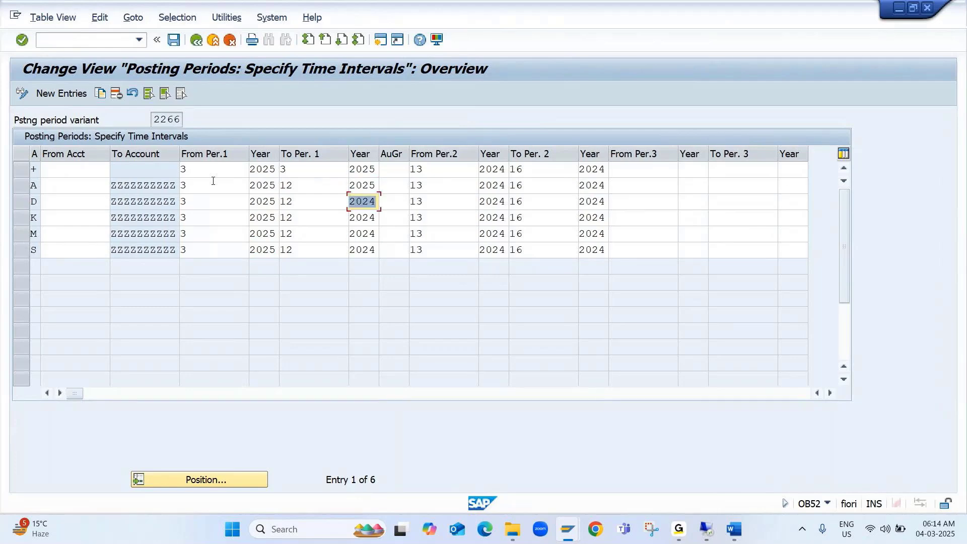
type("2025")
key("Down")
key("ctrl+a")
type("2025")
key("Down")
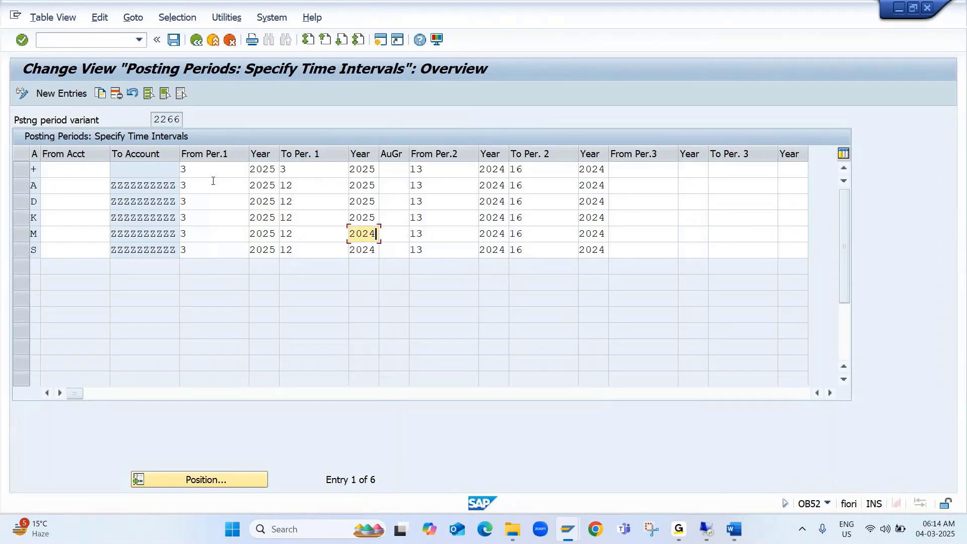
- Set the year of To Per. 1 to 2025 for account types M and S
key("ctrl+a")
type("2025")
key("Down")
key("ctrl+a")
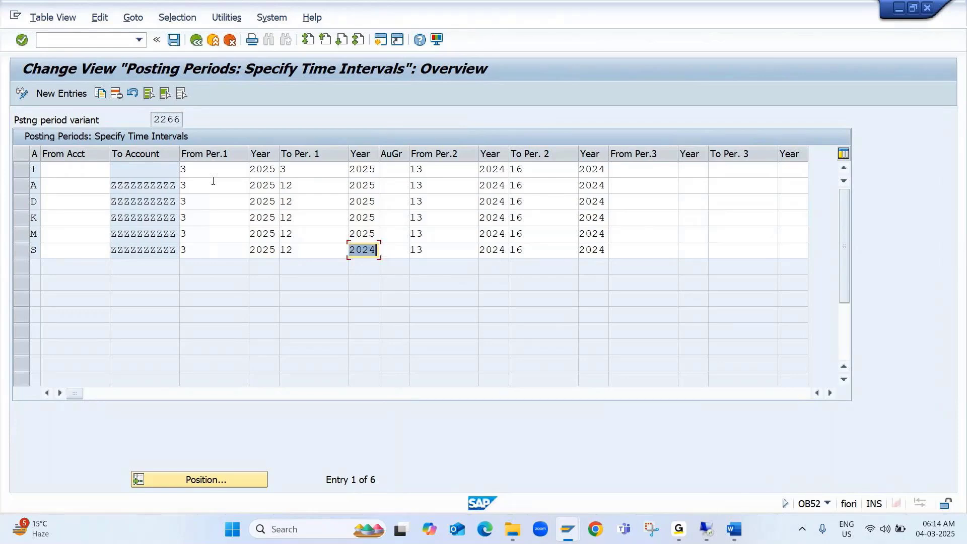
type("2025")
- Set To Per. 1 to 3 for account types A, D and K
key("Up")
key("Up")
key("Up")
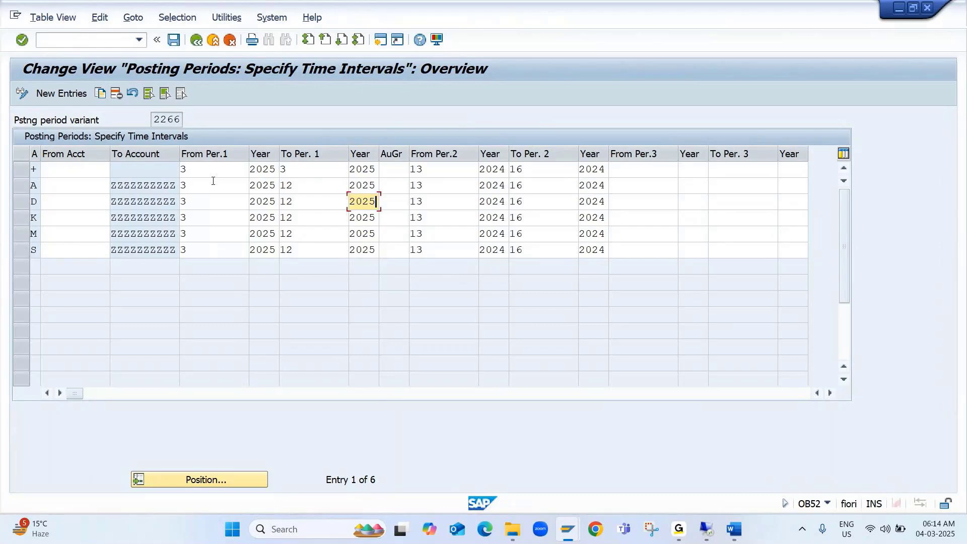
key("Up")
key("shift+Tab")
type("3")
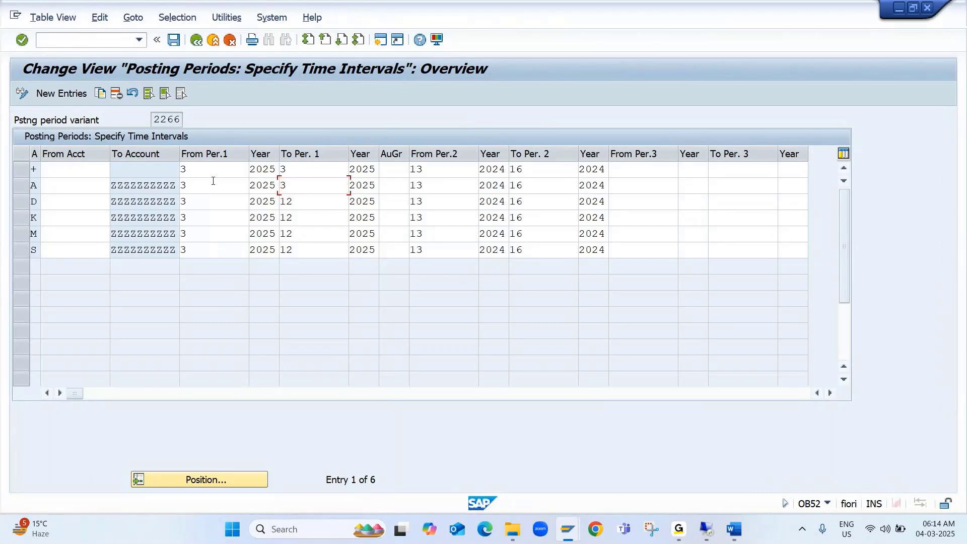
key("Down")
type("3")
key("Tab")
key("Down")
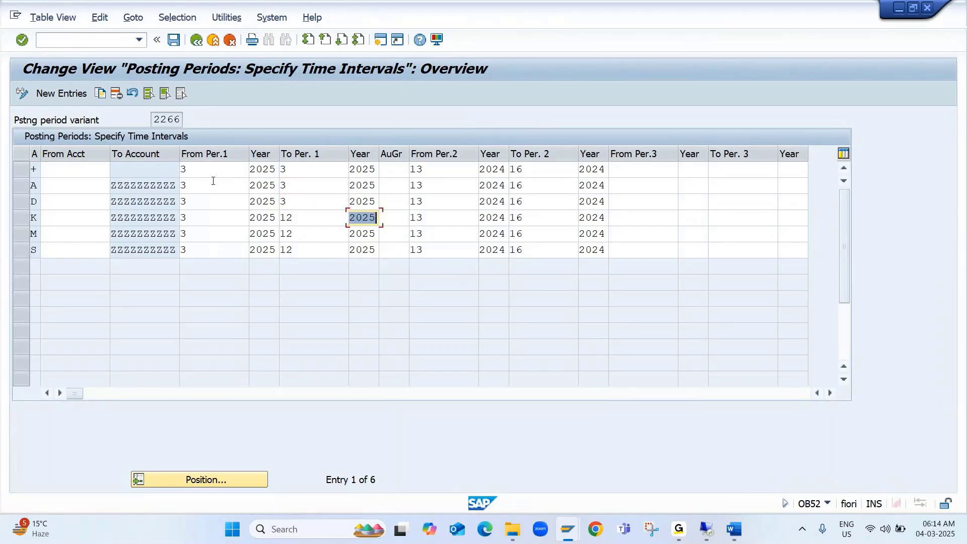
key("shift+Tab")
type("3")
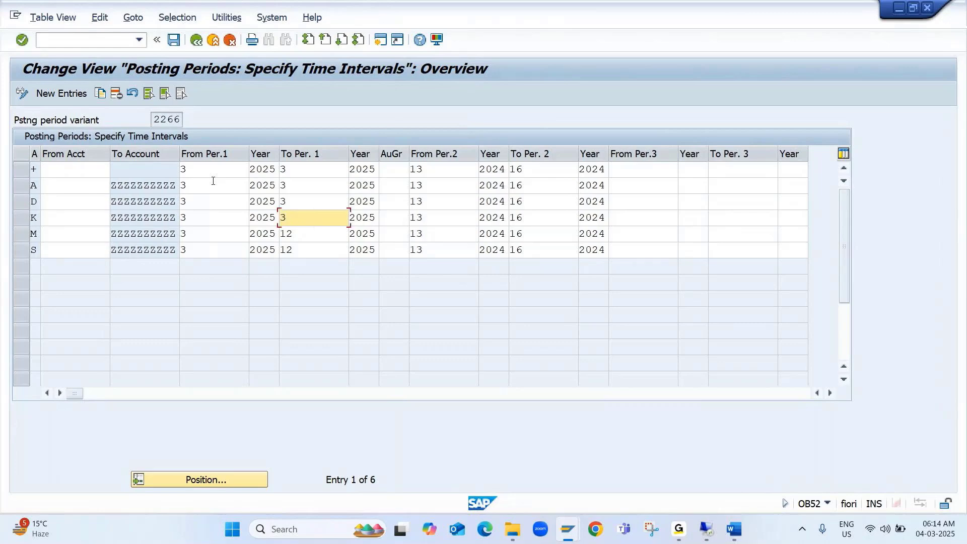
- Set To Per. 1 to 3 for account types M and S, and save the posting periods
key("Down")
key("shift+End")
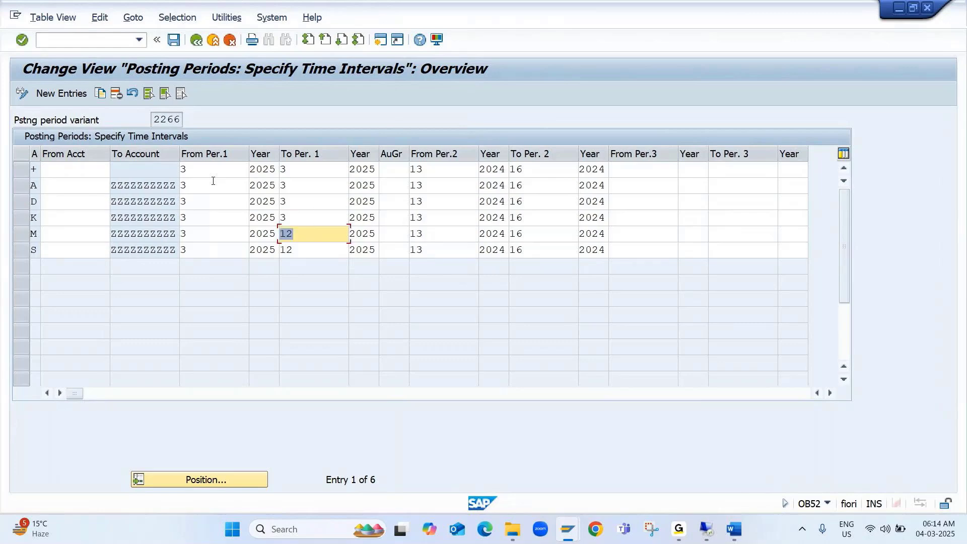
type("3")
key("Tab")
key("Down")
key("shift+Tab")
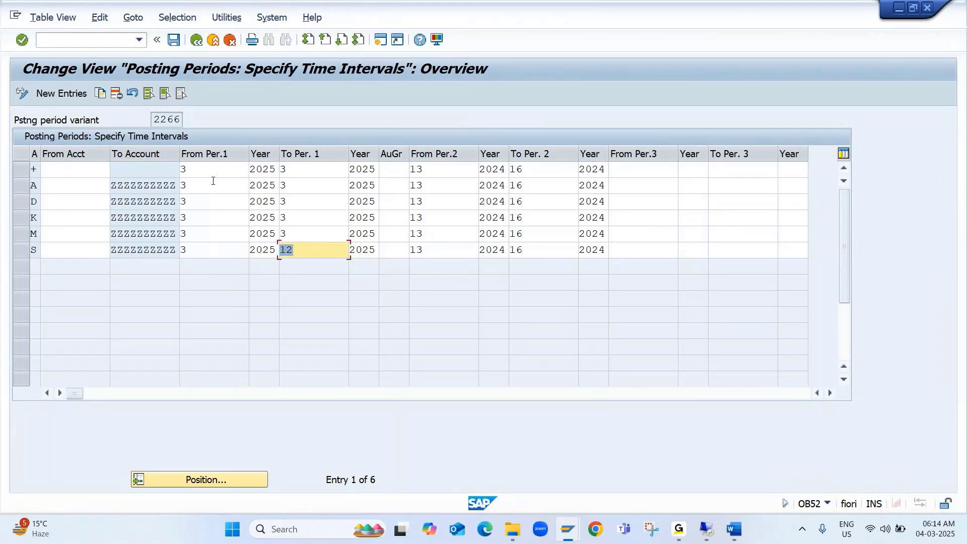
type("3")
key("ctrl+s")
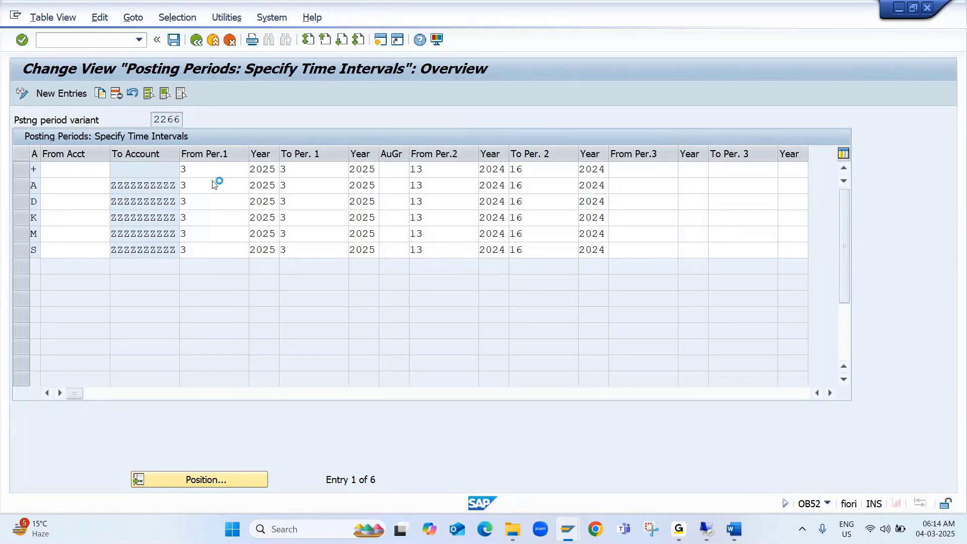
key("Return")
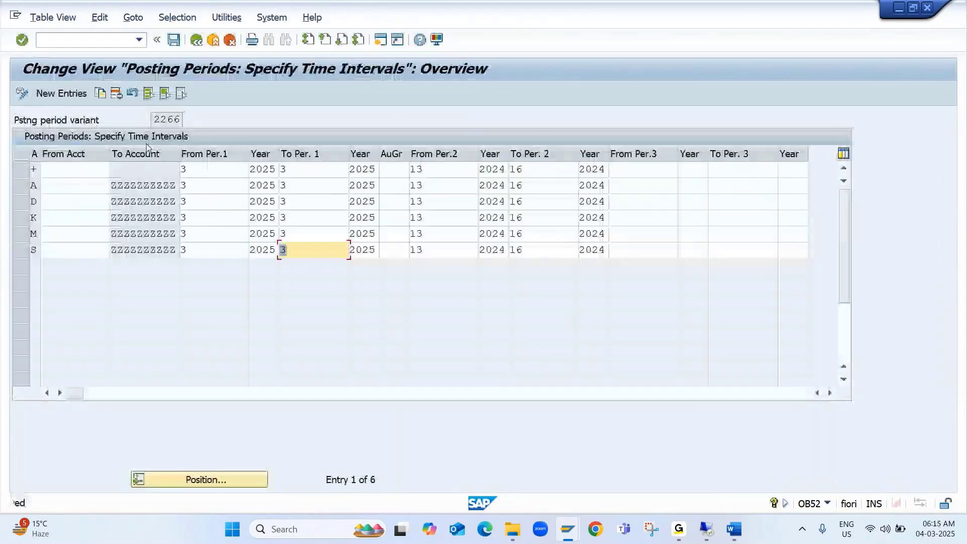
- Return to the G/L account posting and resubmit its header data dated 04.03.2025
key("alt+Tab")
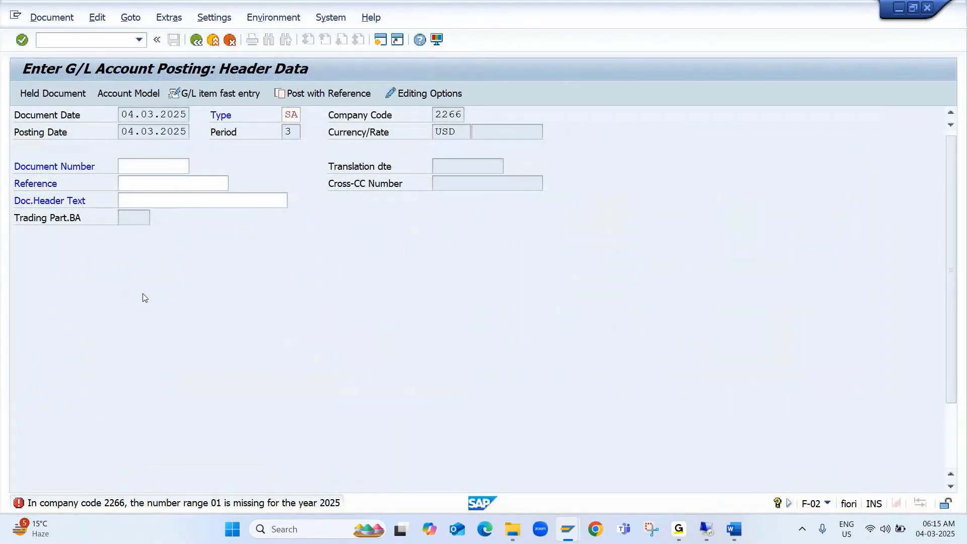
key("alt+Tab")
key("alt+Tab")
key("Return")
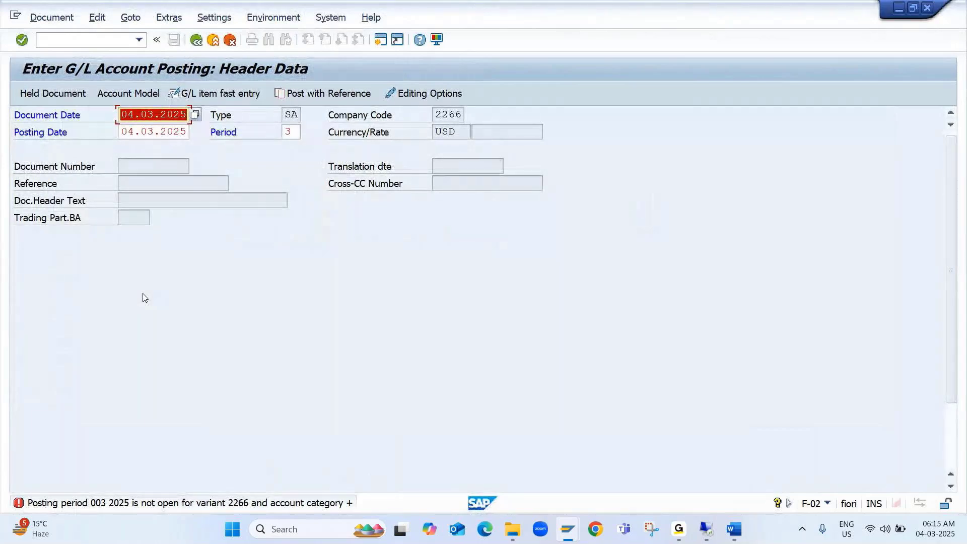
key("Return")
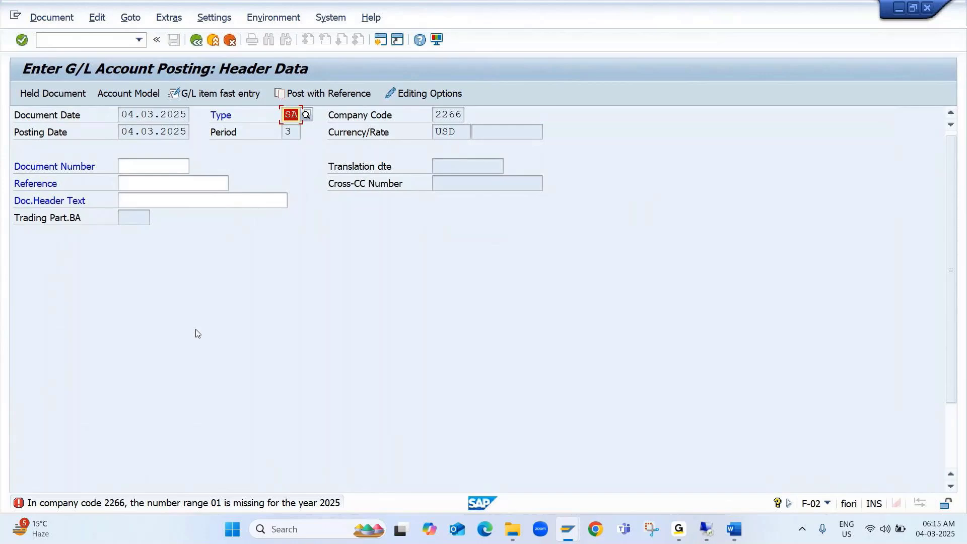
- Open transaction FBN1 and display the accounting document number range intervals for company code 2266
left_click(78, 40)
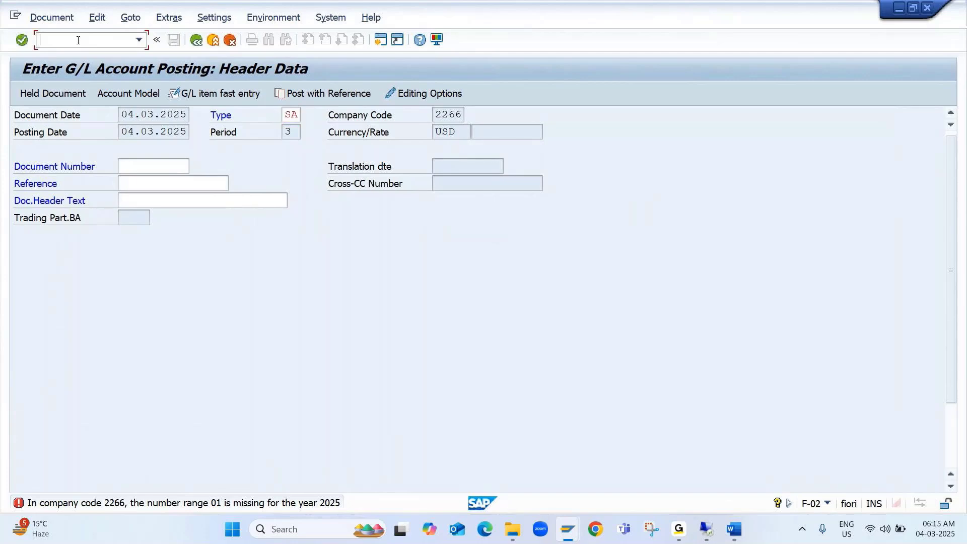
type("/NFBN1")
key("Return")
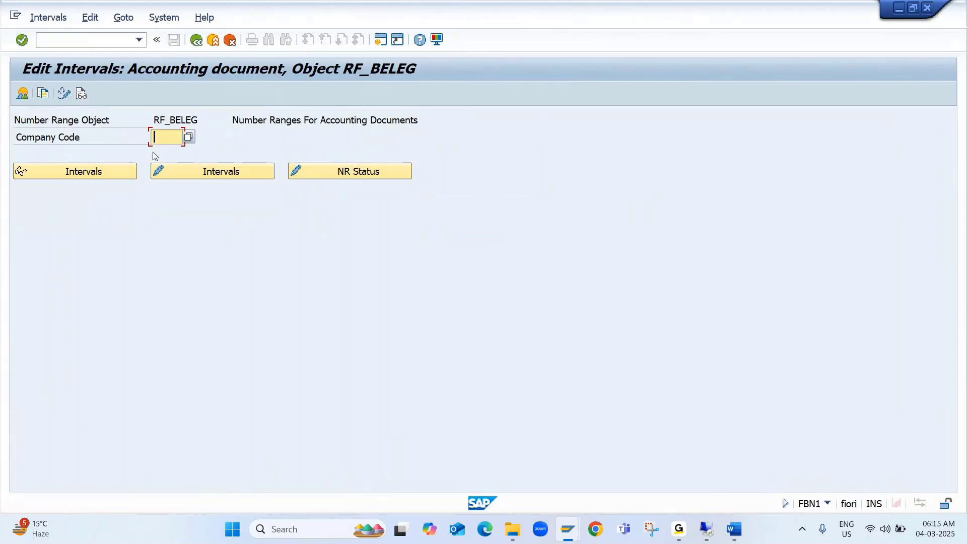
type("2266")
key("Tab")
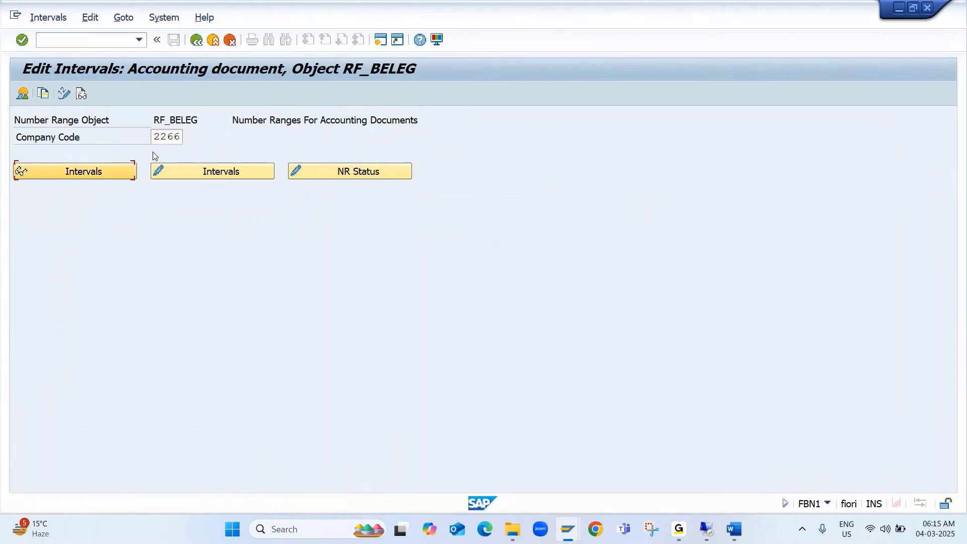
key("Return")
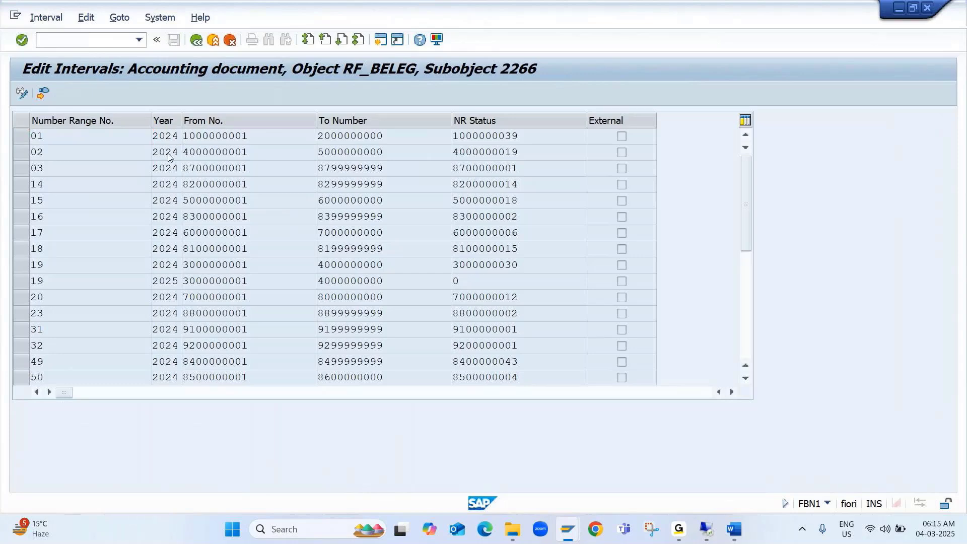
- Review the years of the listed number range intervals, then reopen the intervals for company code 2266 in change mode
scroll(168, 153, "down", 5)
scroll(168, 153, "down", 1)
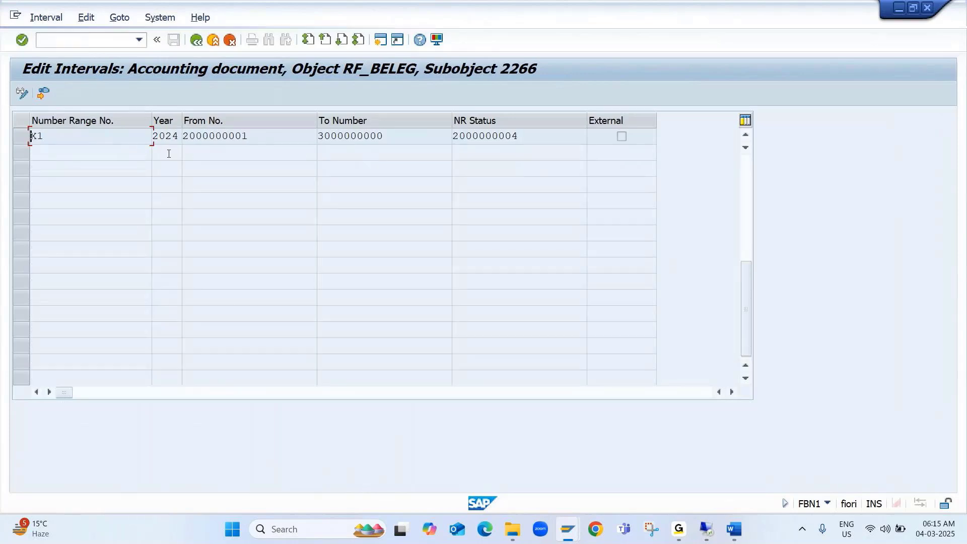
scroll(169, 155, "up", 1)
scroll(169, 155, "up", 3)
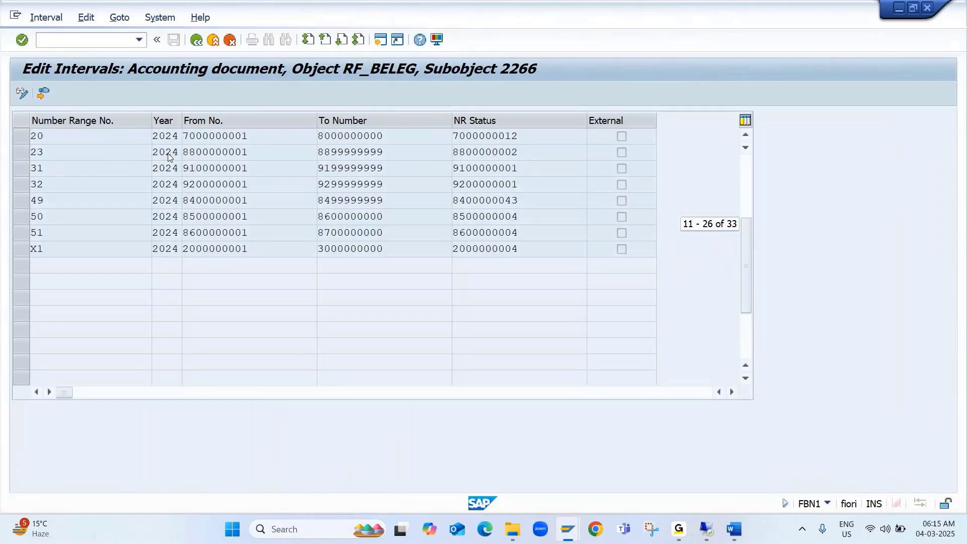
scroll(168, 156, "up", 5)
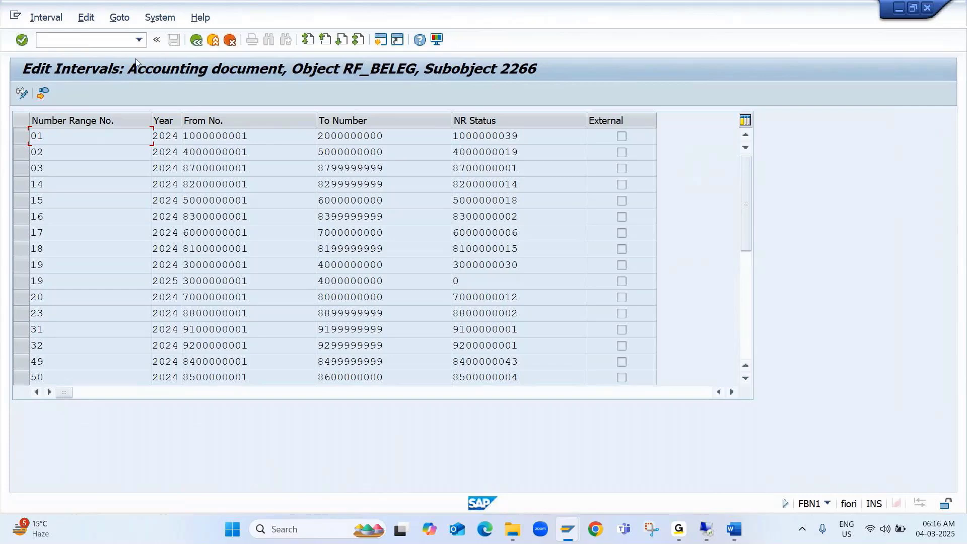
left_click(197, 40)
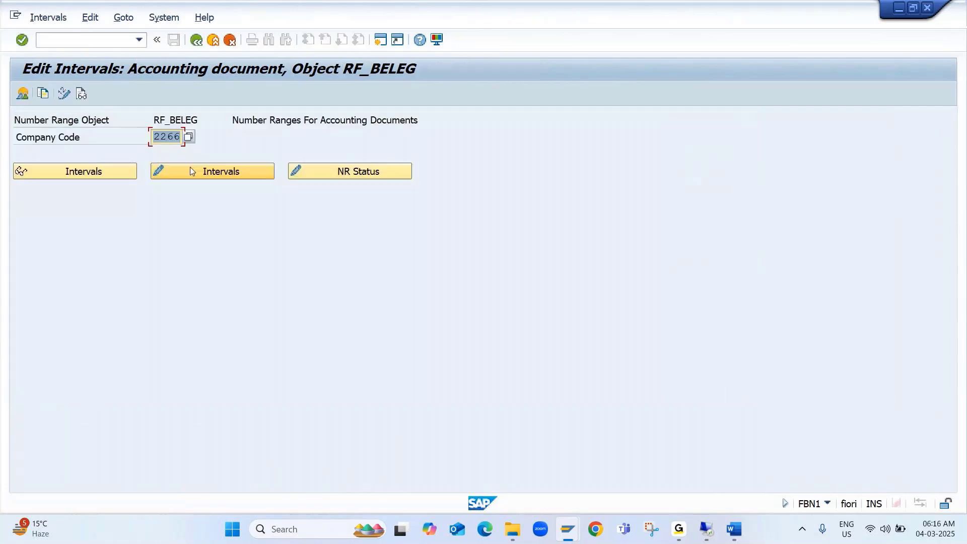
left_click(192, 168)
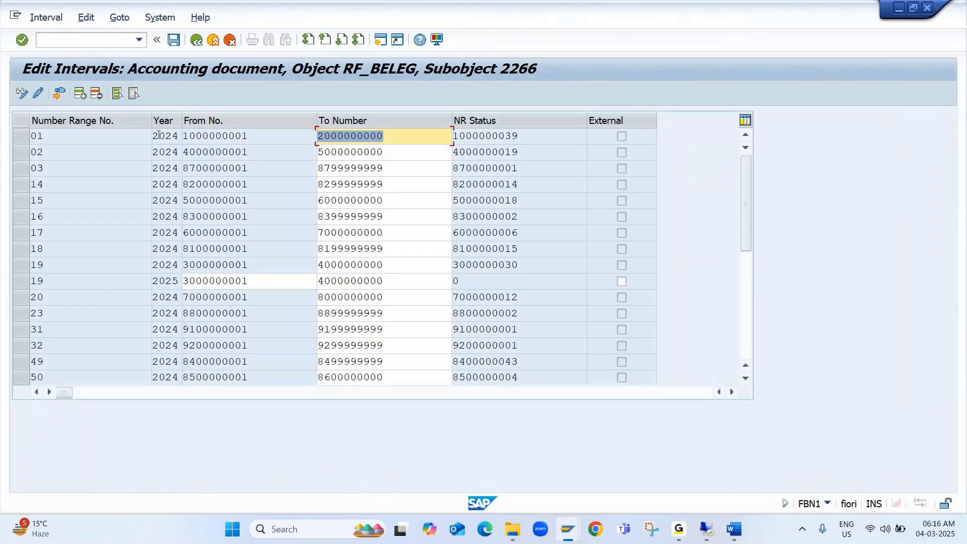
- Switch to the Word document S4 HANA Yearend Activities and look up the transaction for extending number ranges to the new year
left_click(71, 38)
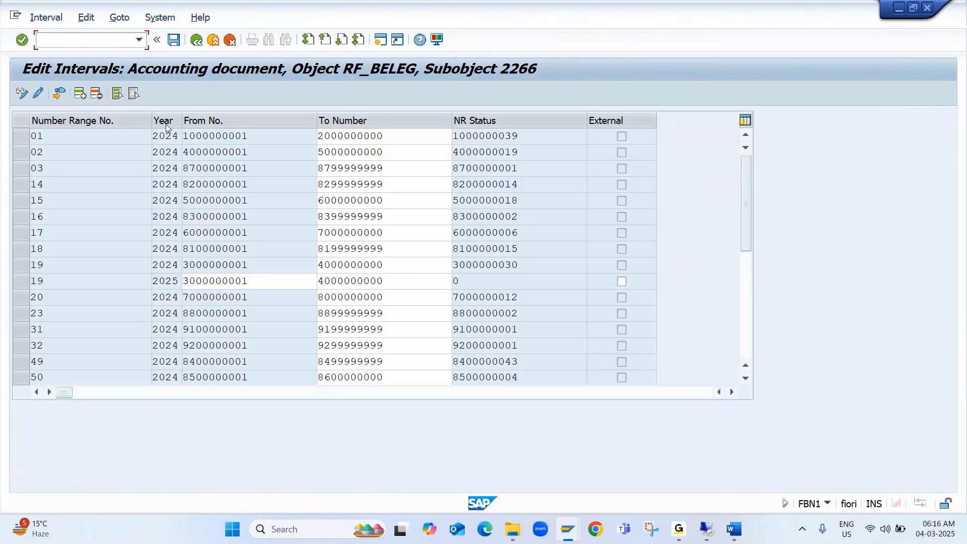
mouse_move(735, 535)
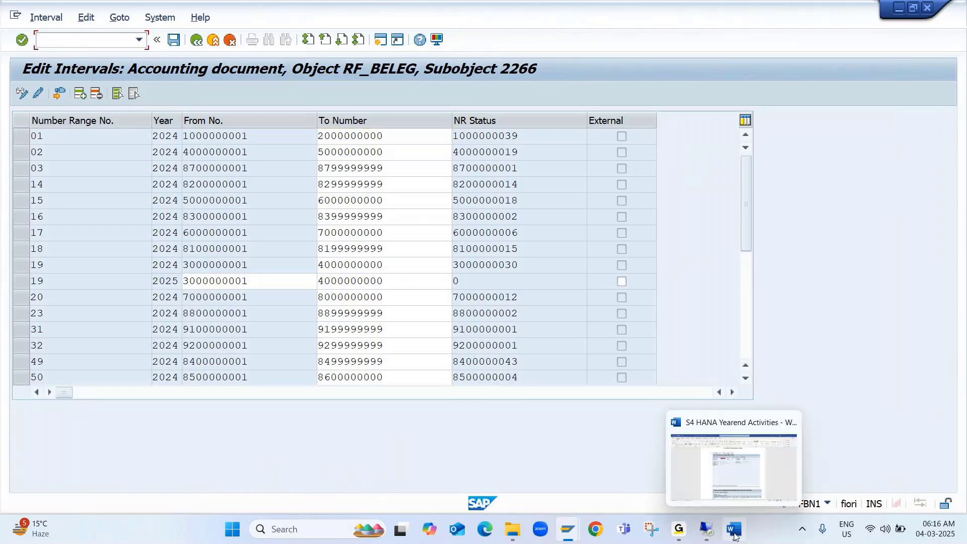
left_click(736, 480)
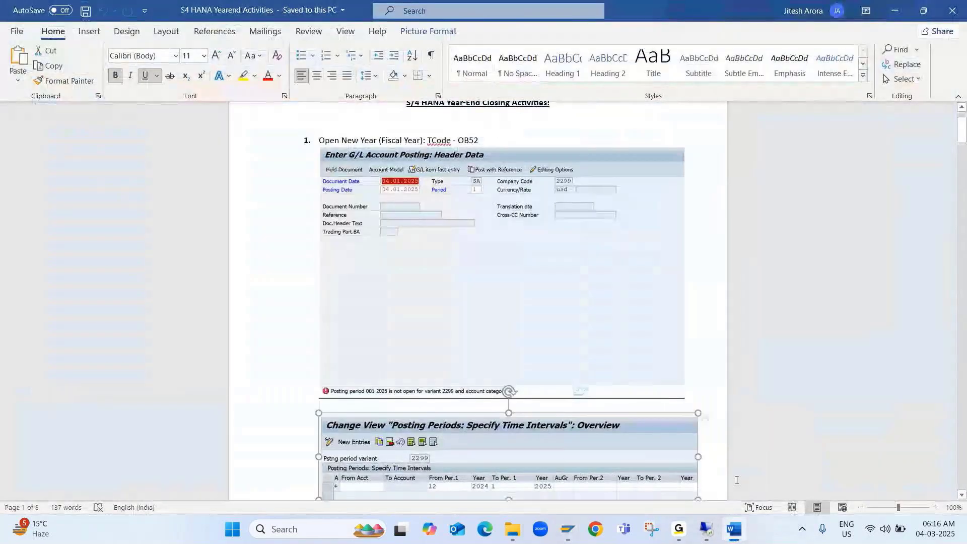
scroll(737, 480, "down", 10)
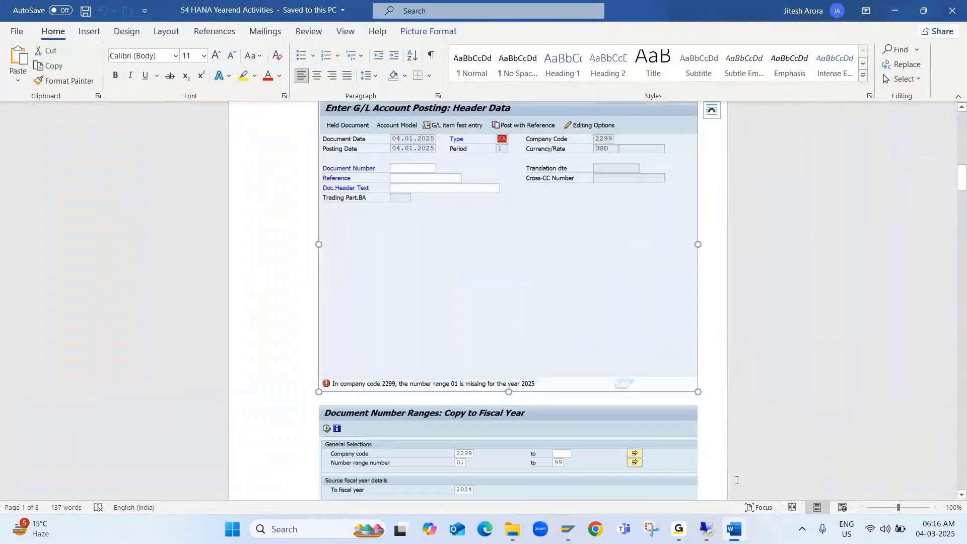
key("Up")
key("Up")
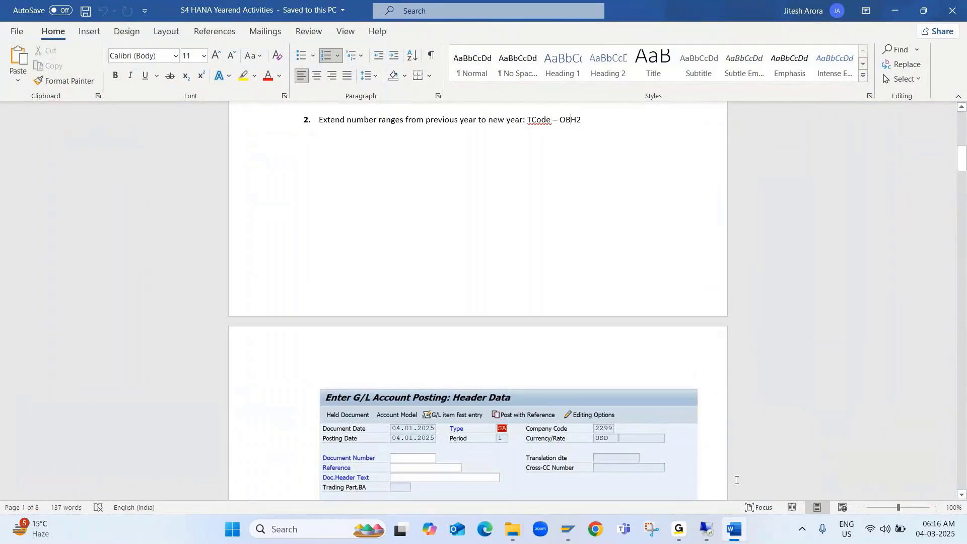
- Return to SAP and open transaction OBH2 for copying document number ranges to a fiscal year
key("alt+Tab")
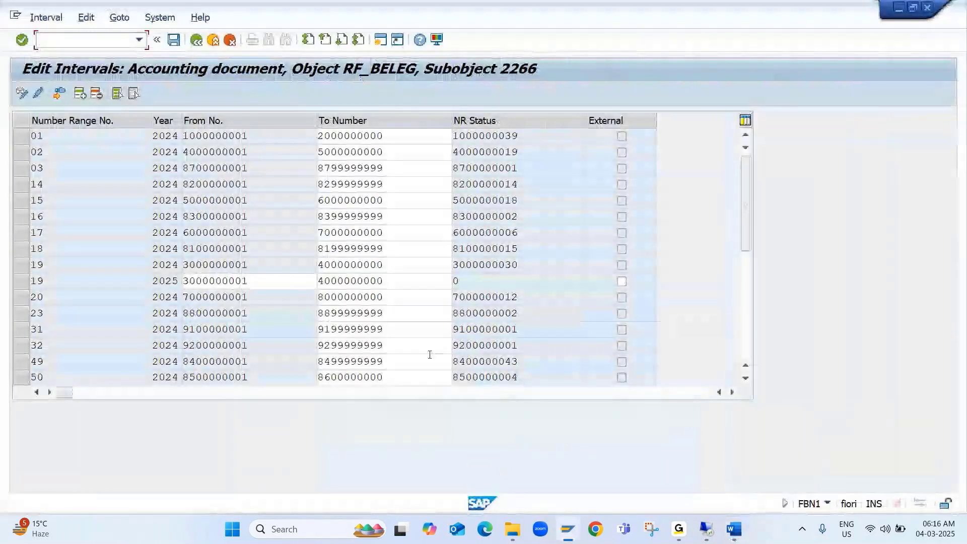
type("/nob52")
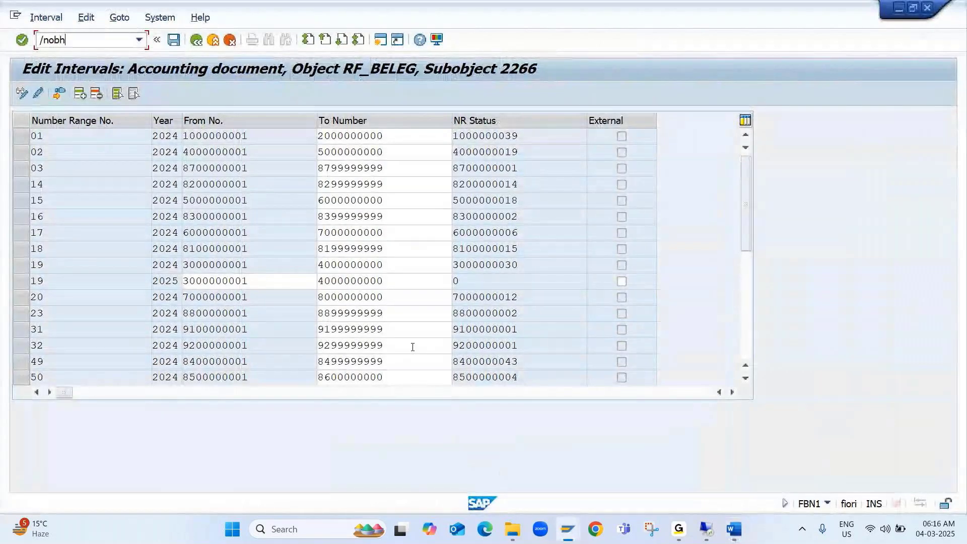
key("Return")
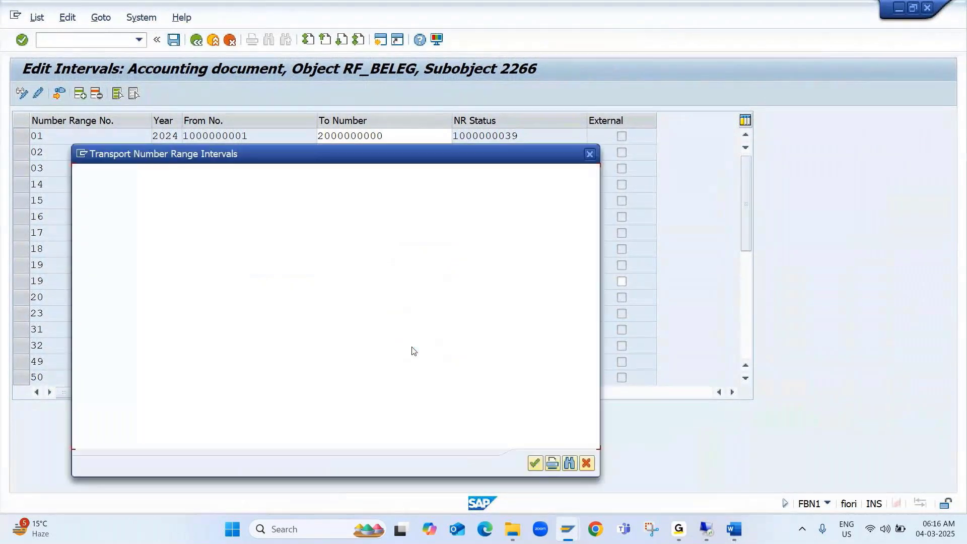
key("Return")
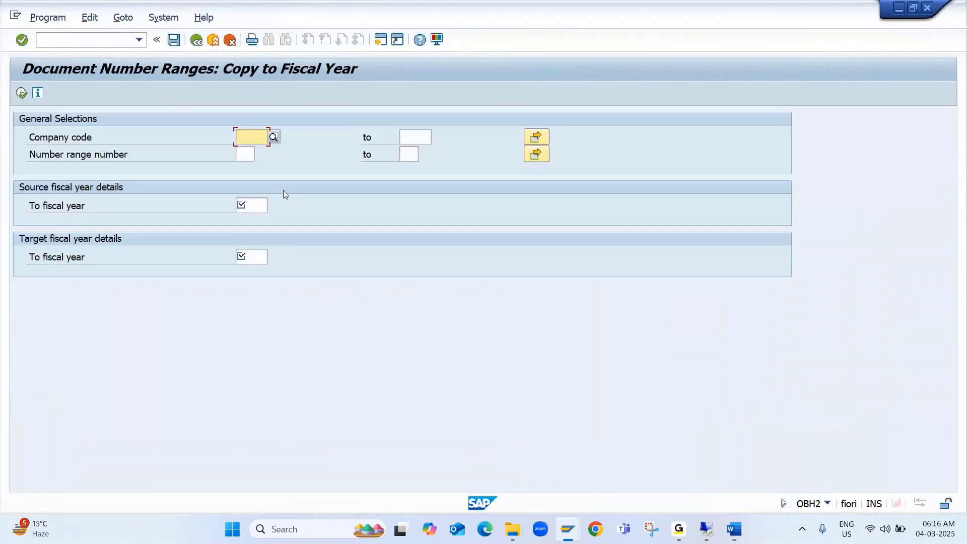
- Enter company code 2266, source fiscal year 2024 and target fiscal year 2025 for the number range copy
type("2266")
key("Return")
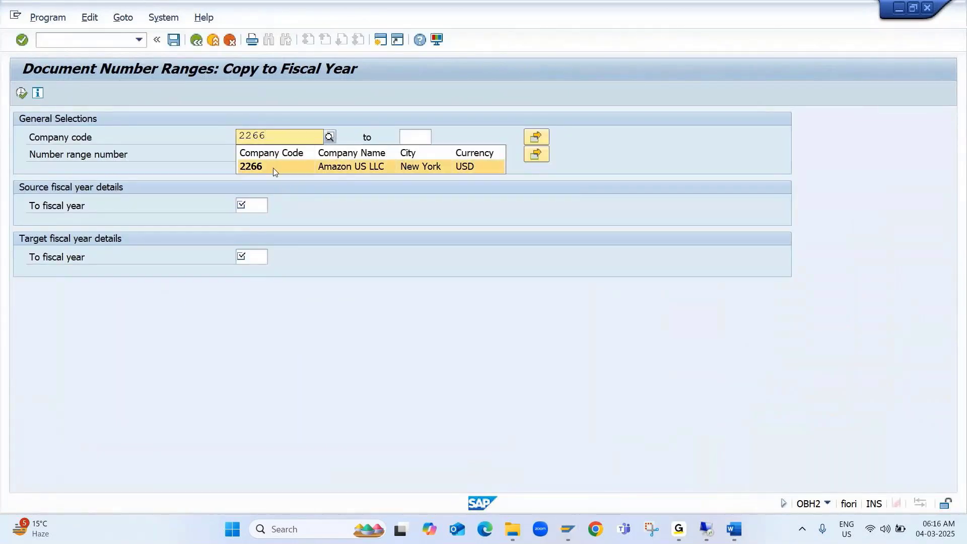
left_click(538, 139)
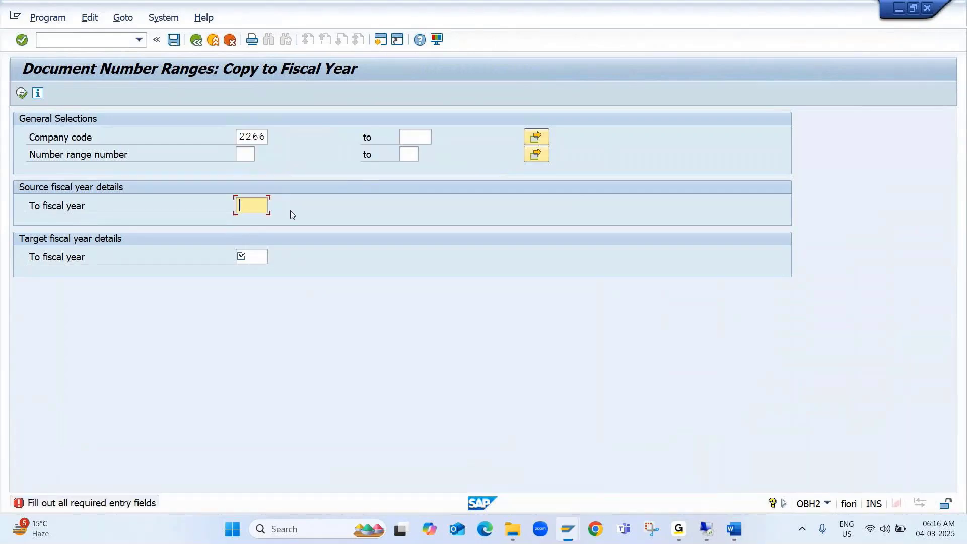
type("2024")
left_click(248, 256)
type("2025")
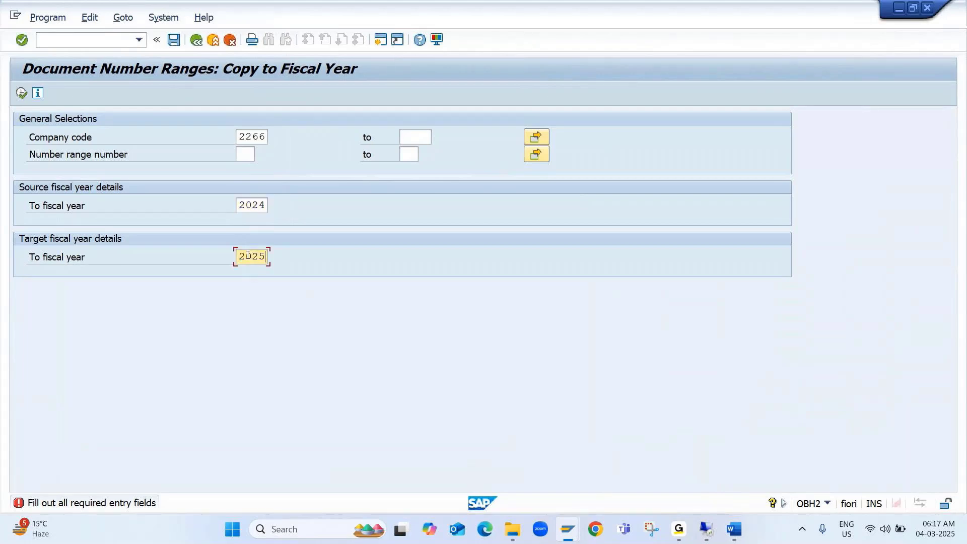
left_click(535, 138)
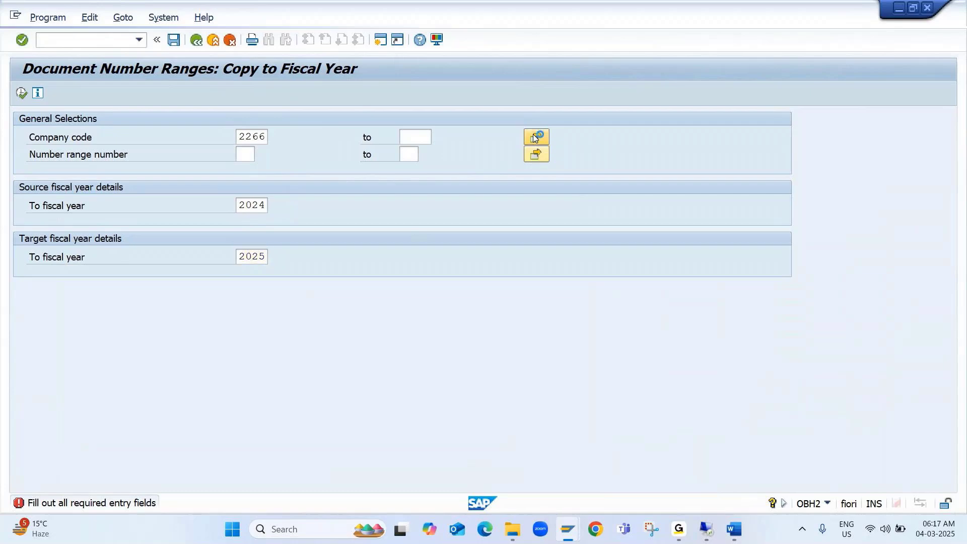
left_click(76, 231)
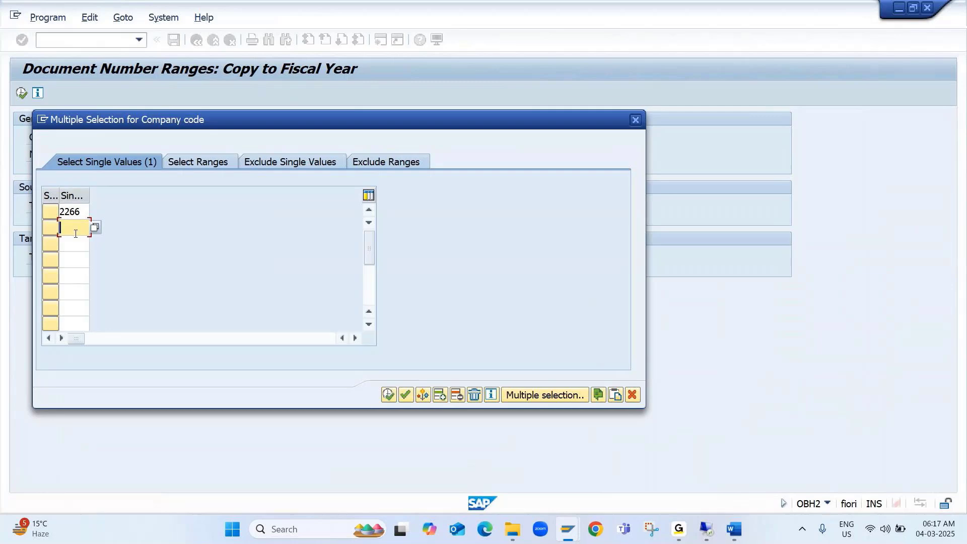
left_click(636, 398)
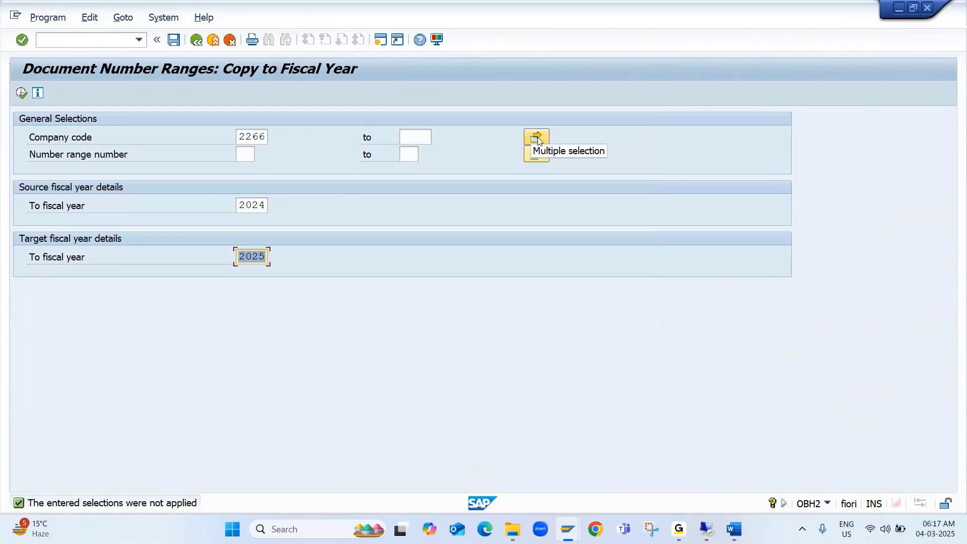
- Limit the copy to number range numbers 01 to 99, without adding any multiple-selection values
left_click(250, 157)
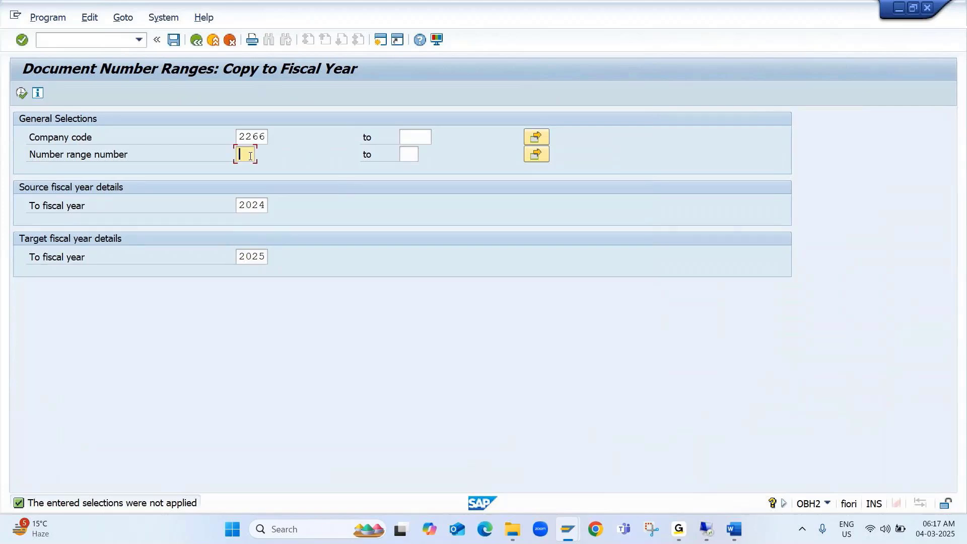
type("01")
key("Tab")
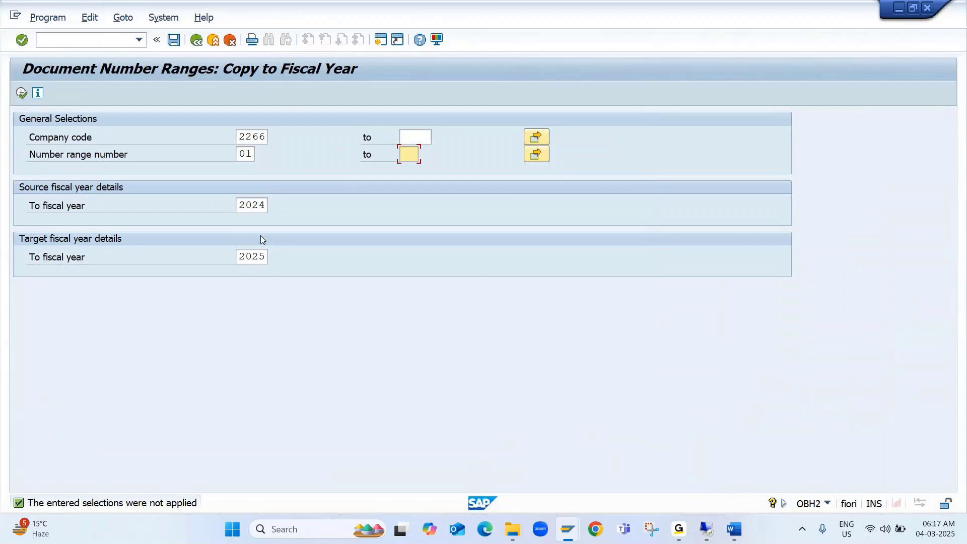
type("99")
left_click(527, 160)
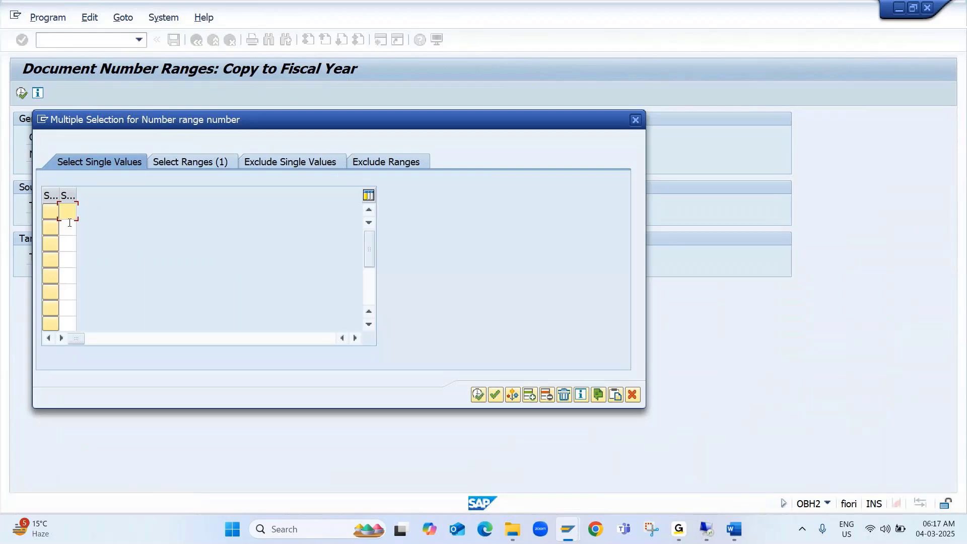
left_click(634, 400)
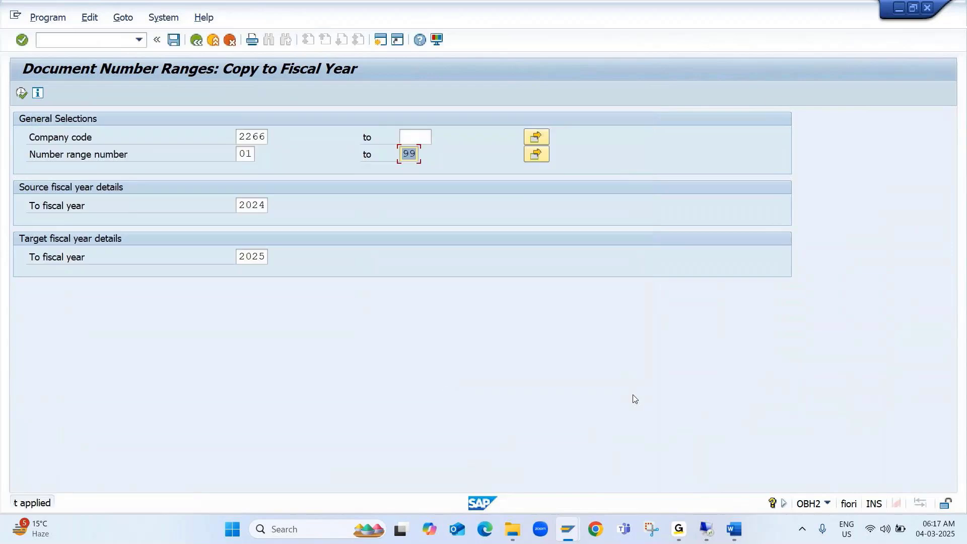
- Check the source and target fiscal years, then execute and confirm the document number range copy
left_click_drag(247, 207, 279, 211)
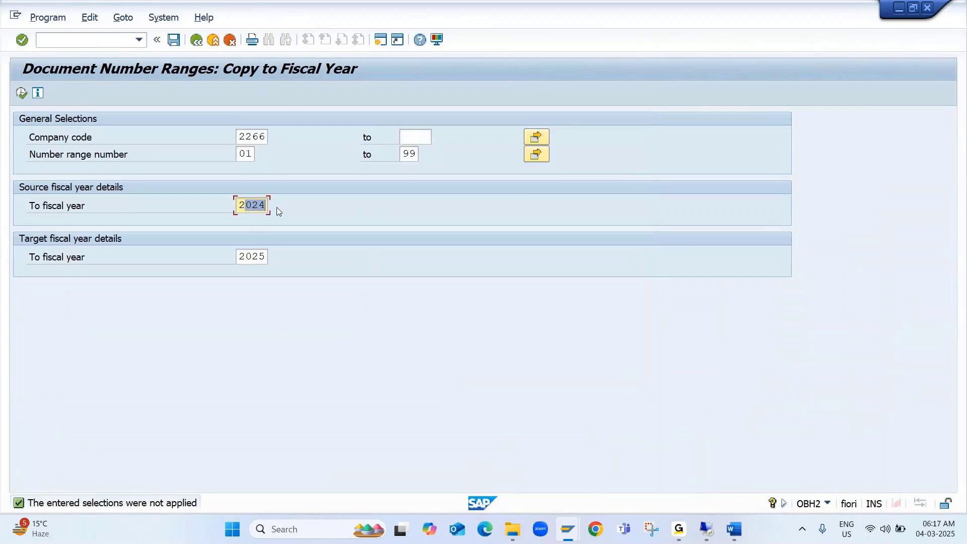
left_click_drag(245, 257, 295, 265)
left_click_drag(244, 207, 298, 215)
left_click_drag(245, 257, 302, 275)
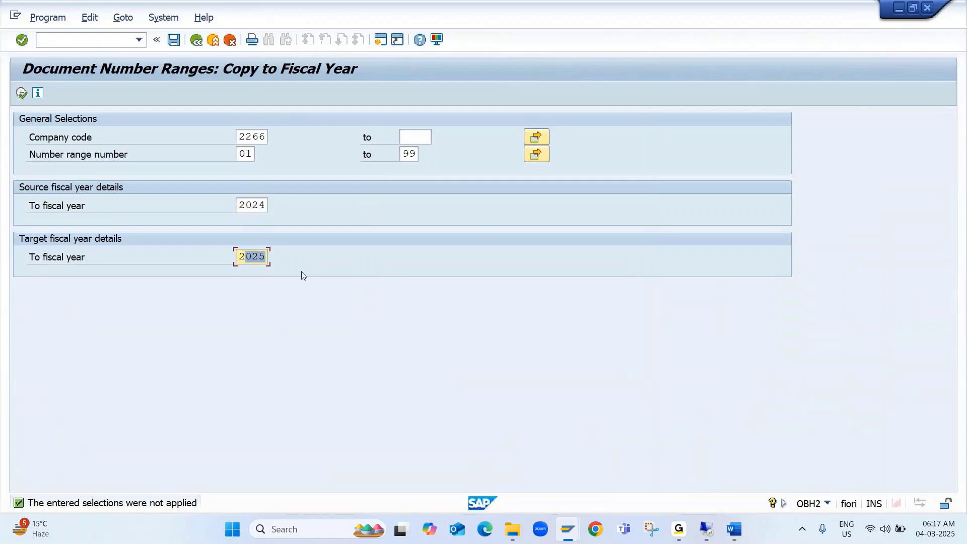
left_click(21, 93)
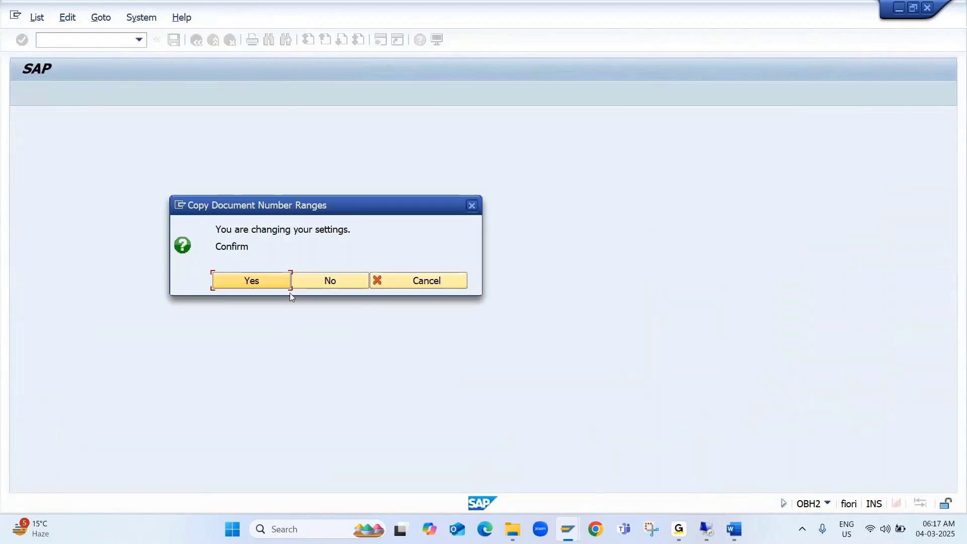
left_click(245, 282)
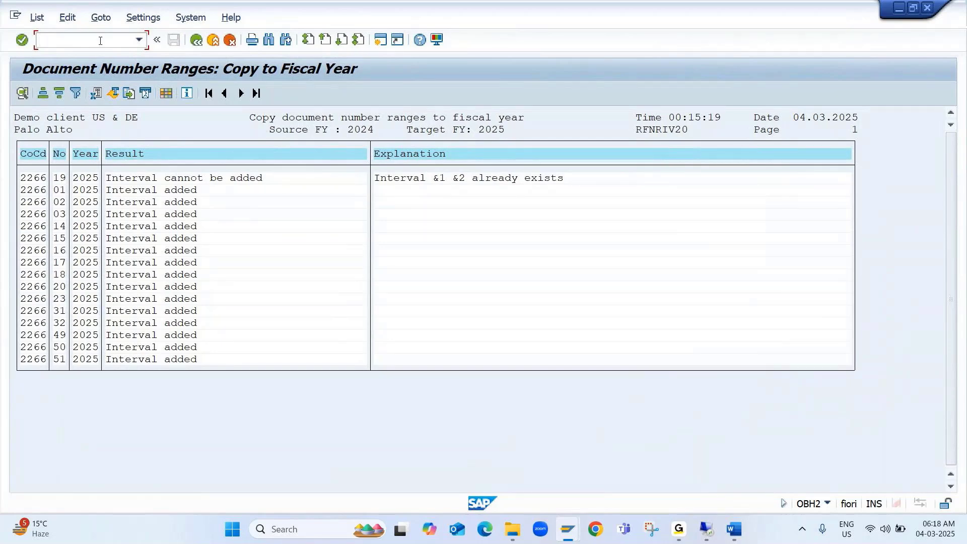
- Open transaction FBN1 and display the accounting document number range intervals of company code 2266
type("/nfbn1")
key("Return")
type("2266")
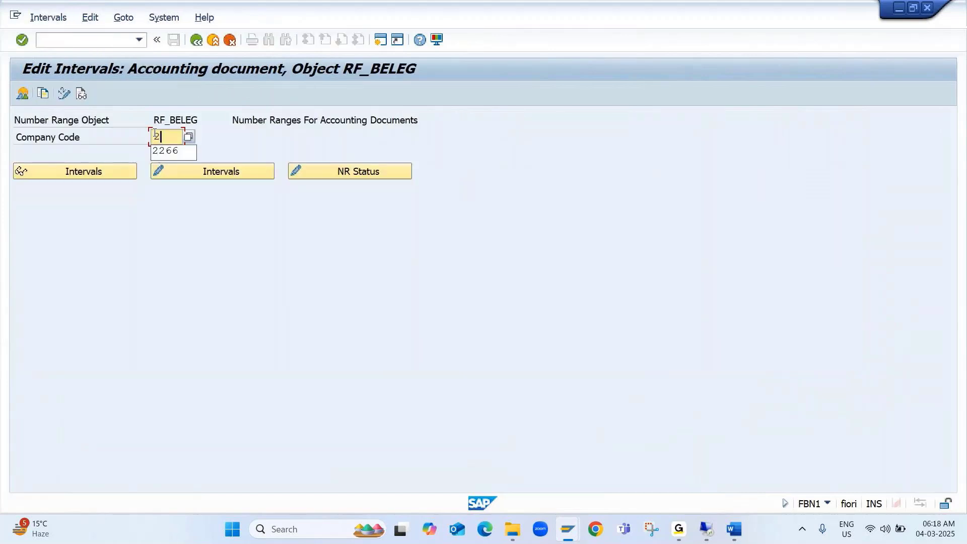
key("Tab")
key("Tab")
key("shift+Tab")
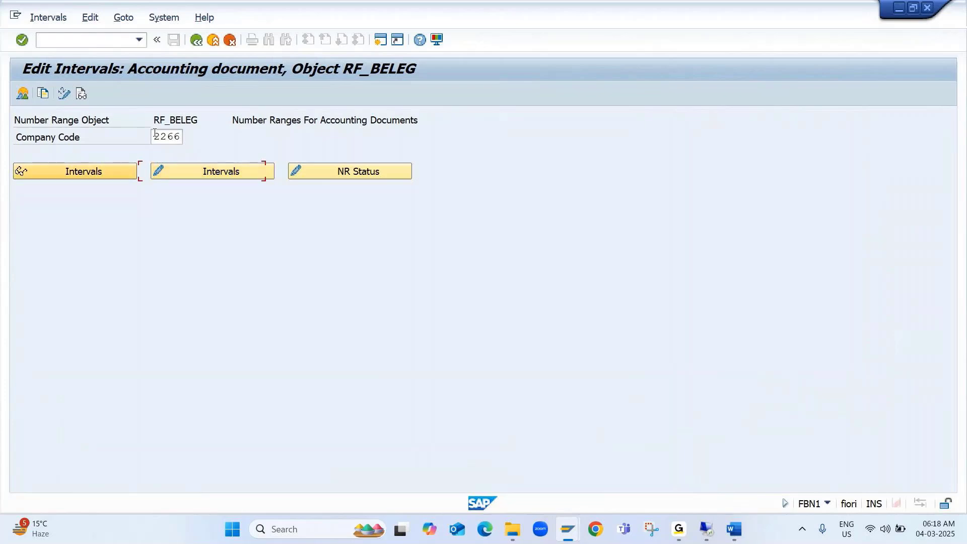
key("Return")
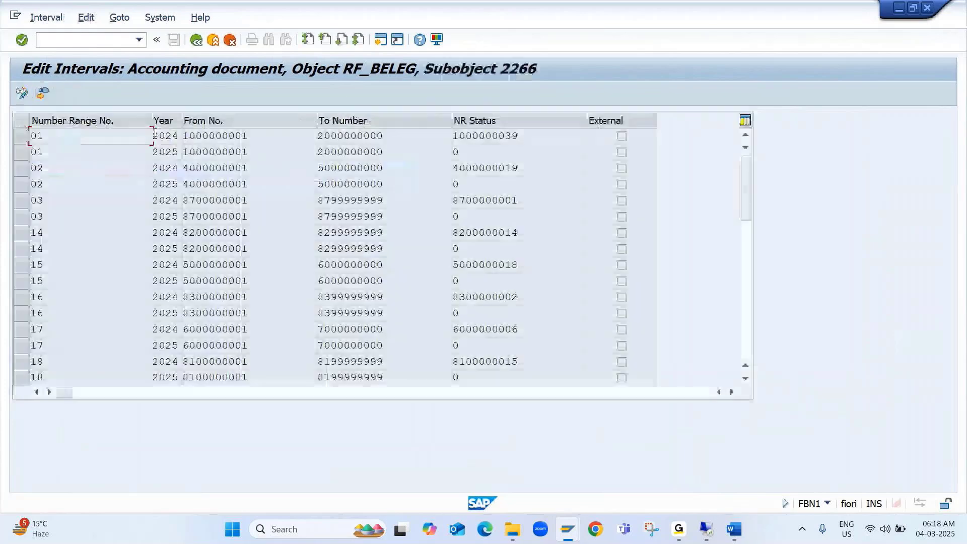
- Examine the 2025 number range intervals and their number status against the 2024 rows through the end of the list
left_click(156, 151)
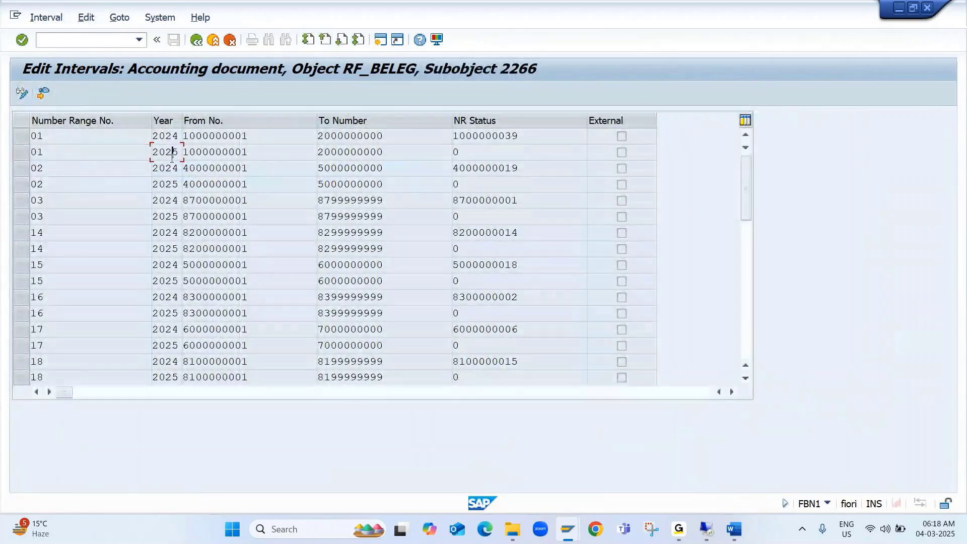
left_click(174, 184)
left_click(493, 157)
left_click(488, 183)
left_click(475, 216)
left_click(473, 248)
left_click(474, 280)
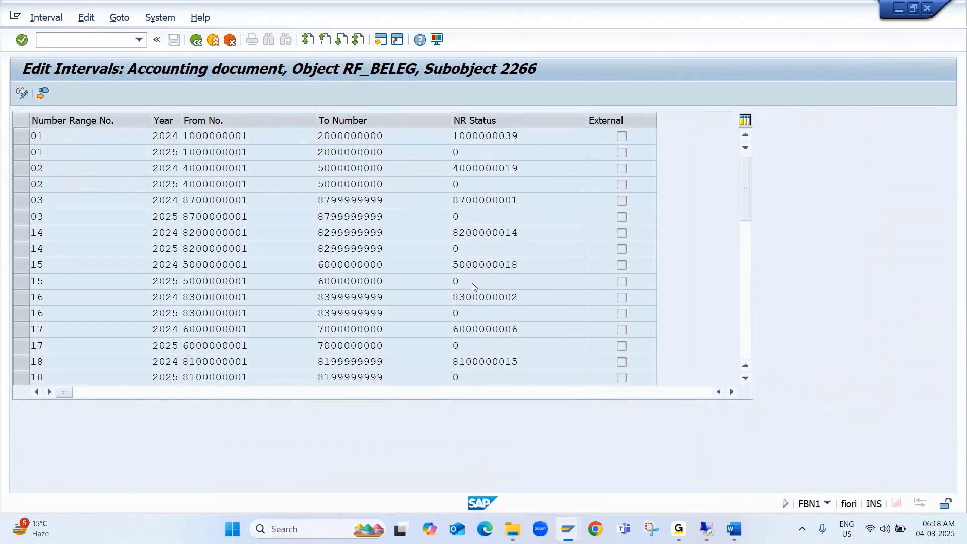
scroll(473, 286, "down", 5)
left_click(456, 249)
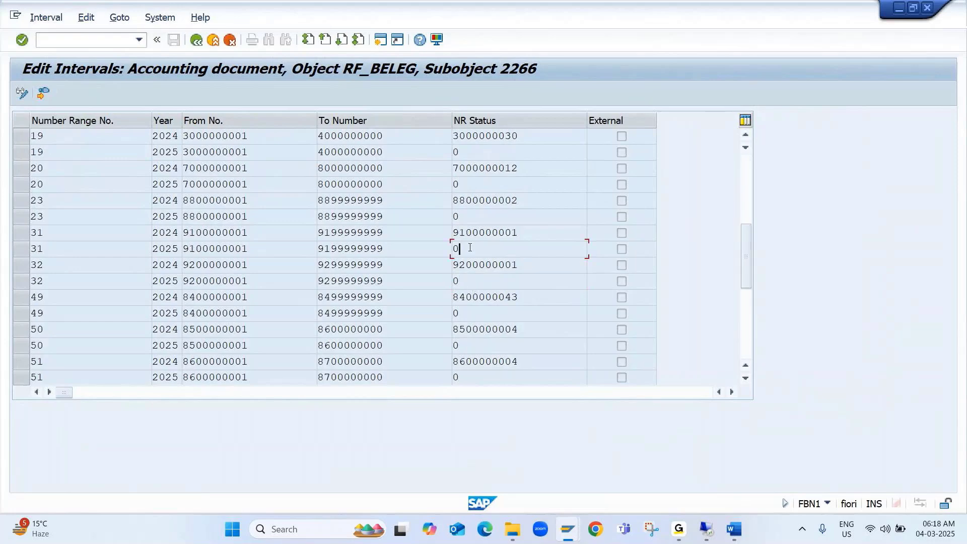
left_click(473, 296)
scroll(473, 296, "down", 5)
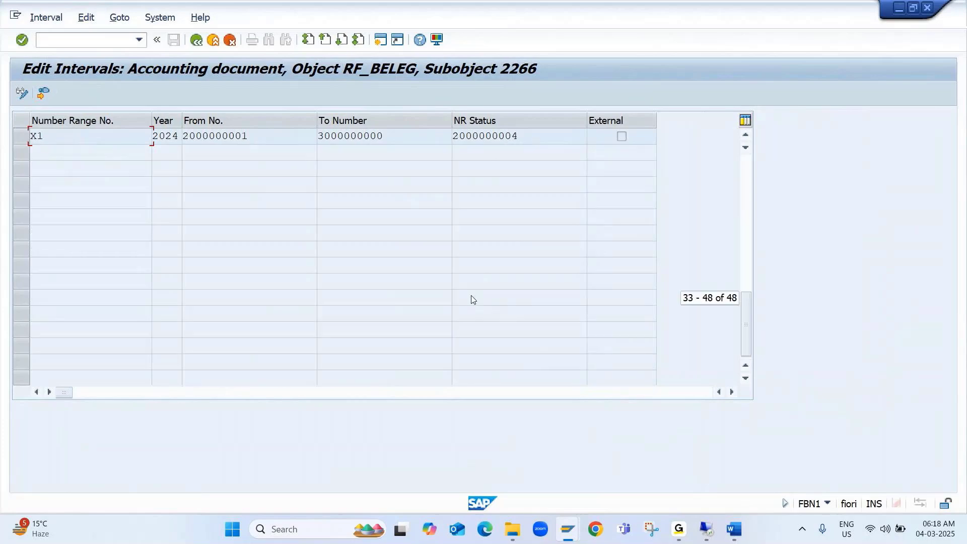
scroll(472, 299, "up", 1)
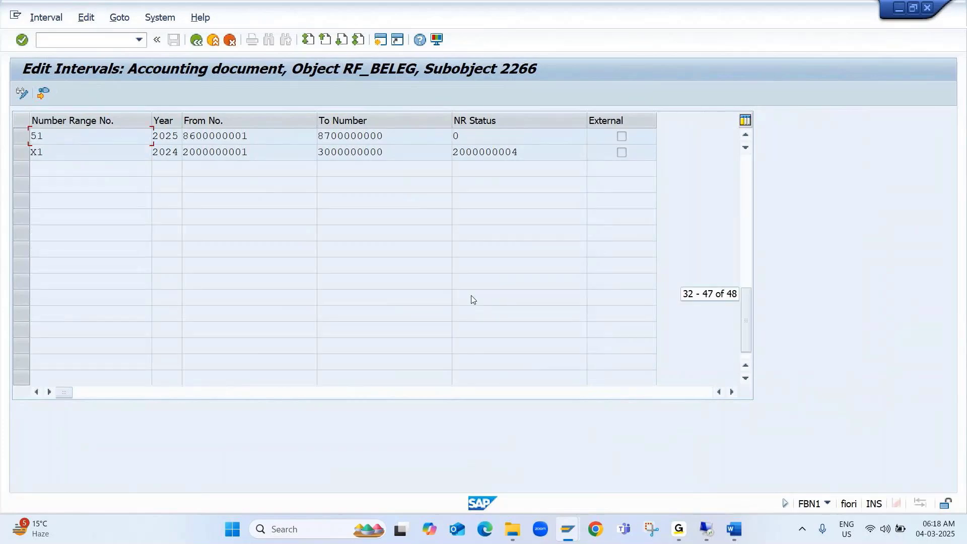
- Switch to the session with the posting periods overview and open transaction F-02 for a G/L account posting
key("alt+Tab")
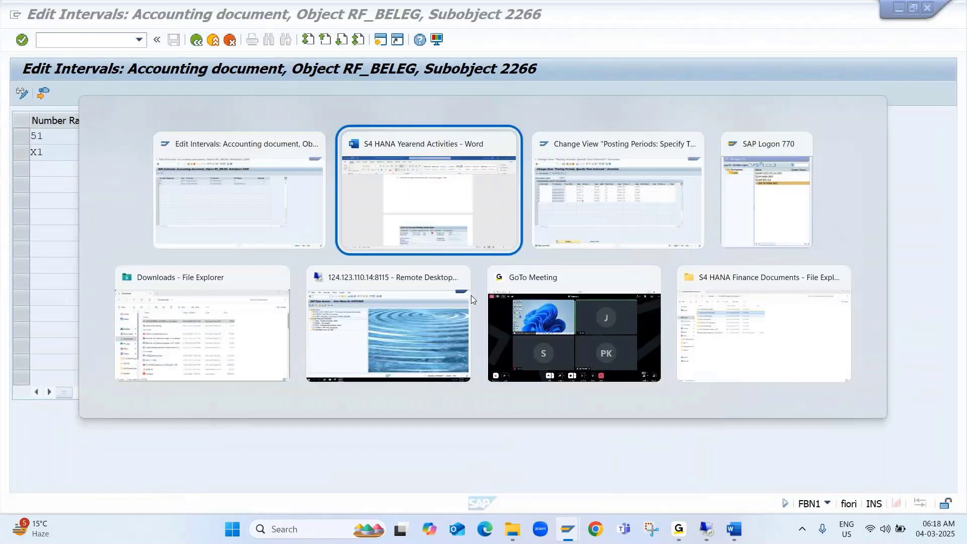
key("alt+Tab")
left_click(68, 44)
type("/nfs10n")
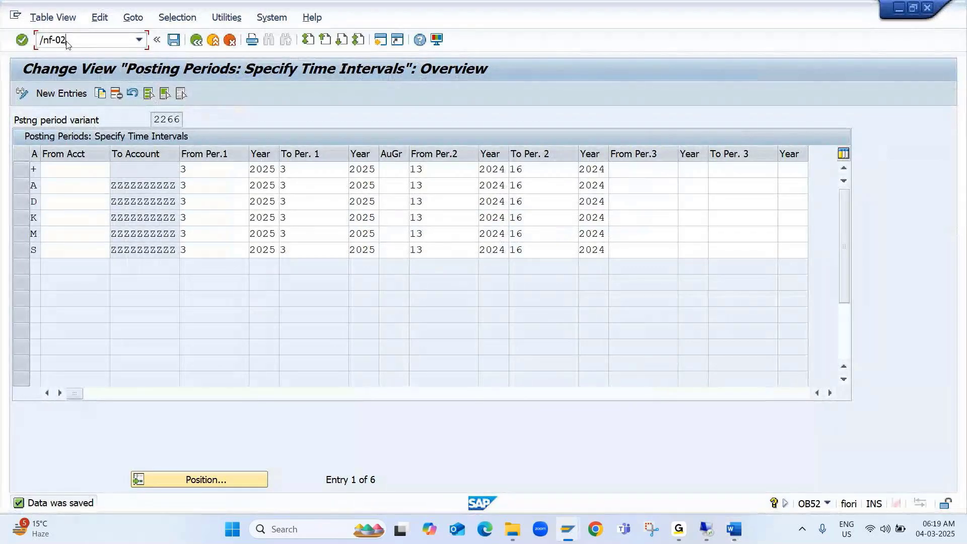
key("Return")
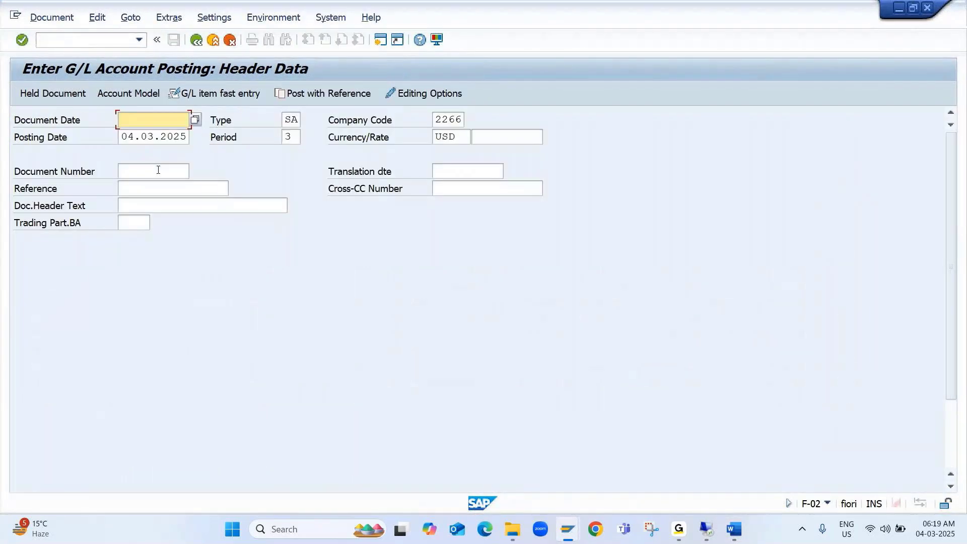
- Set the document date to 04.03.2025 and enter G/L account 200100 for the first line item with posting key 40
key("Down")
key("Down")
key("Tab")
key("Tab")
key("Tab")
key("Tab")
key("Tab")
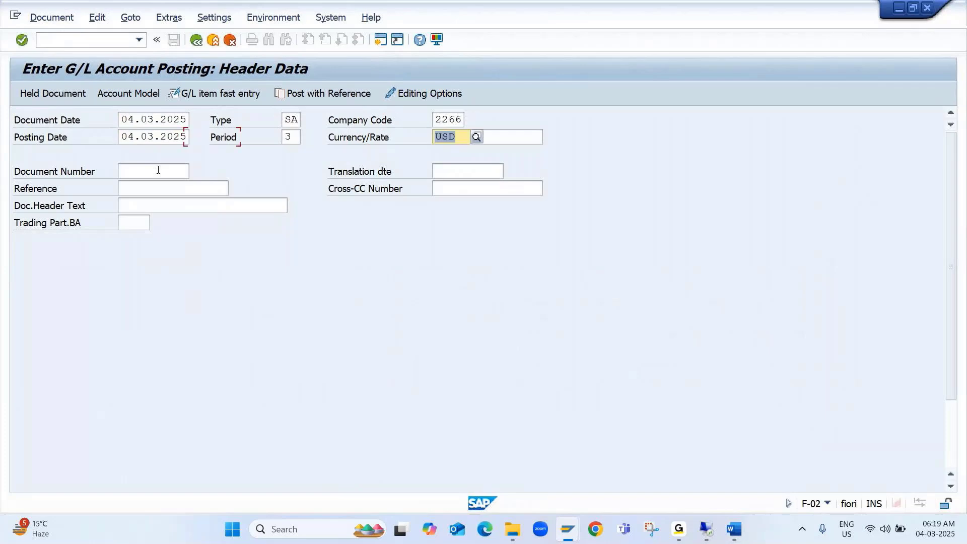
key("Tab")
key("Tab")
key("Tab")
key("Tab")
key("Tab")
key("Tab")
key("Tab")
key("Tab")
key("Tab")
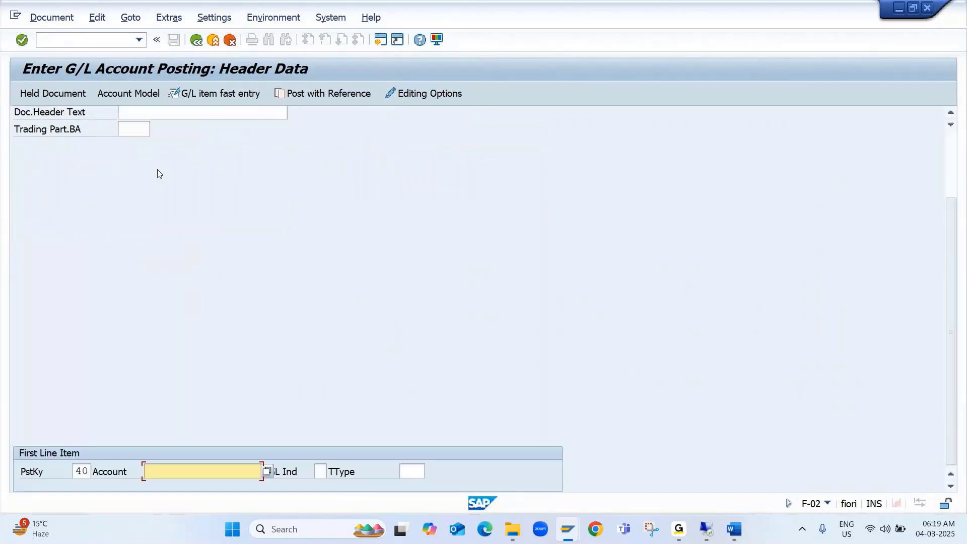
type("200100")
key("Return")
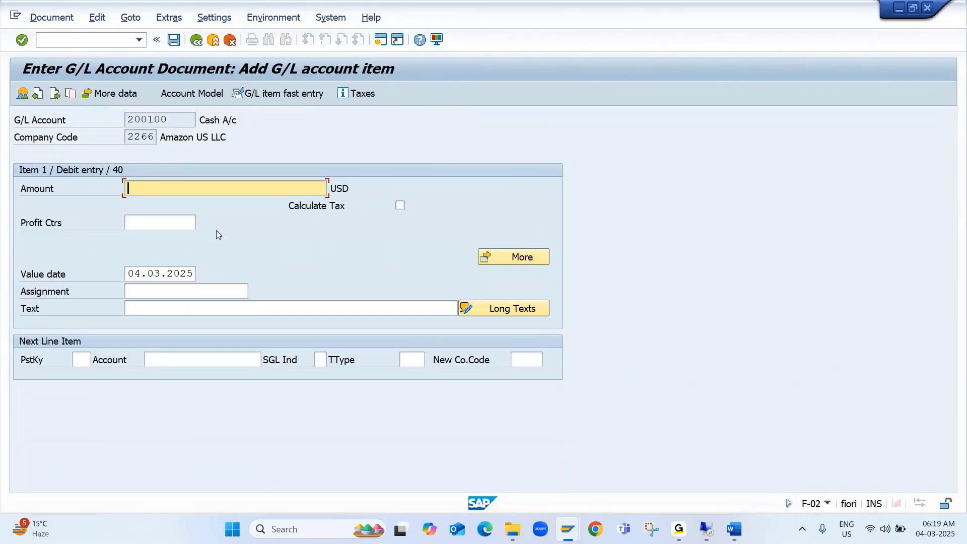
- Enter an amount of 50000 USD and the text "cash receipt" for the cash debit item
type("50000")
key("Tab")
key("Tab")
key("Tab")
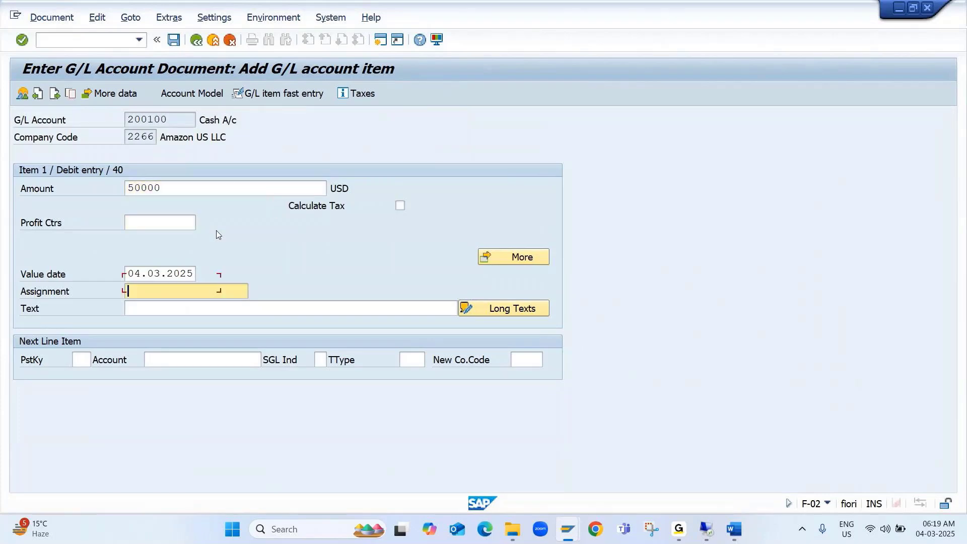
key("Tab")
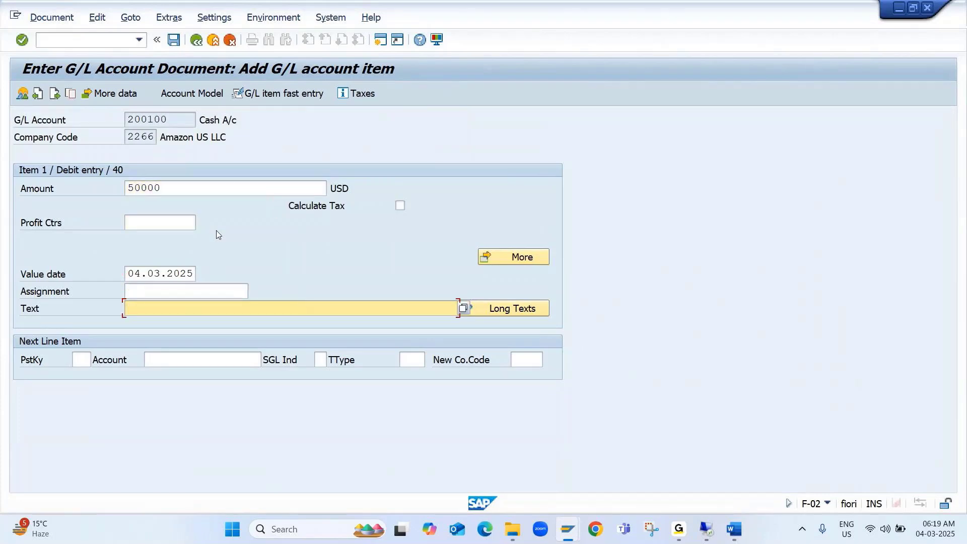
type("cash")
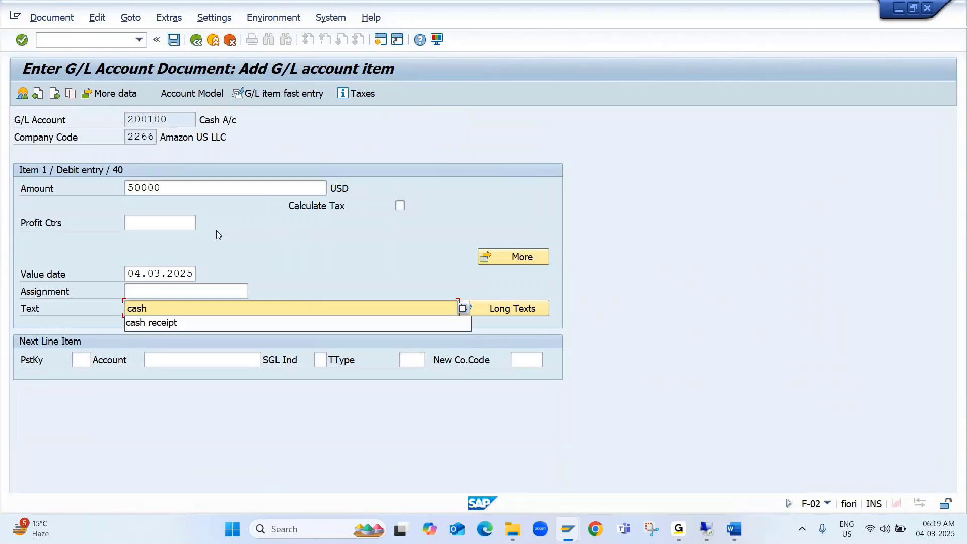
key("Down")
key("Tab")
- Add a second line item with posting key 50 and G/L account 100000
type("50")
key("Tab")
type("2")
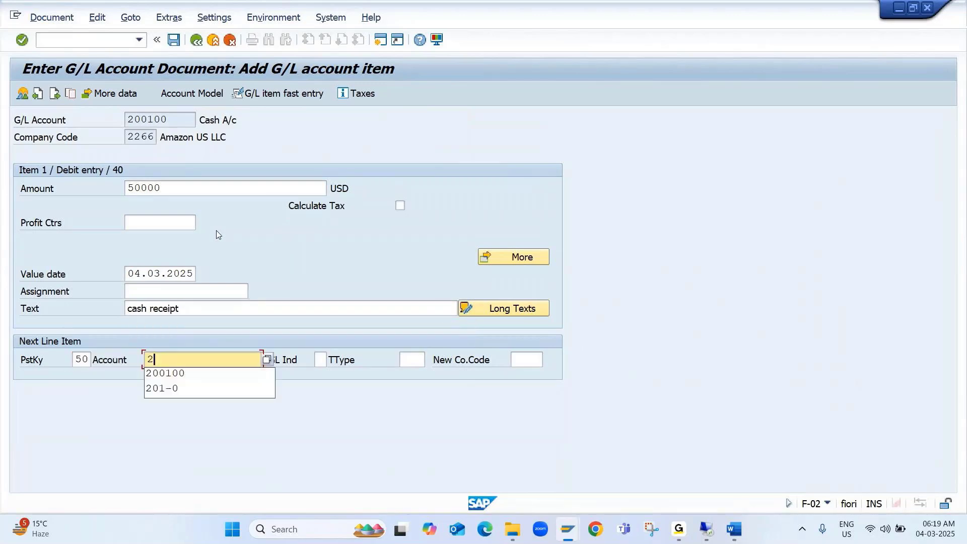
key("BackSpace")
type("100000")
key("Return")
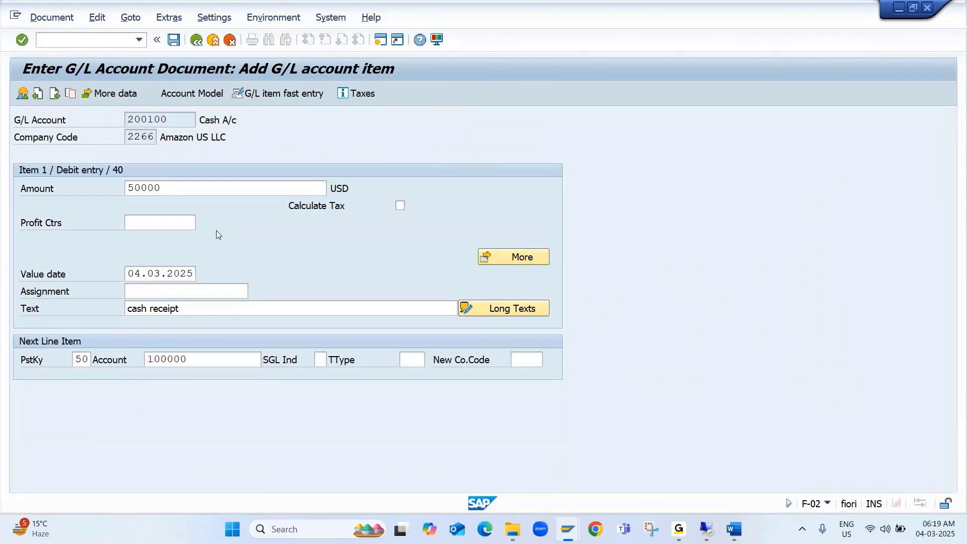
- Fill the share capital credit item with amount * and text + to carry over the first item's entries
type("*")
key("Tab")
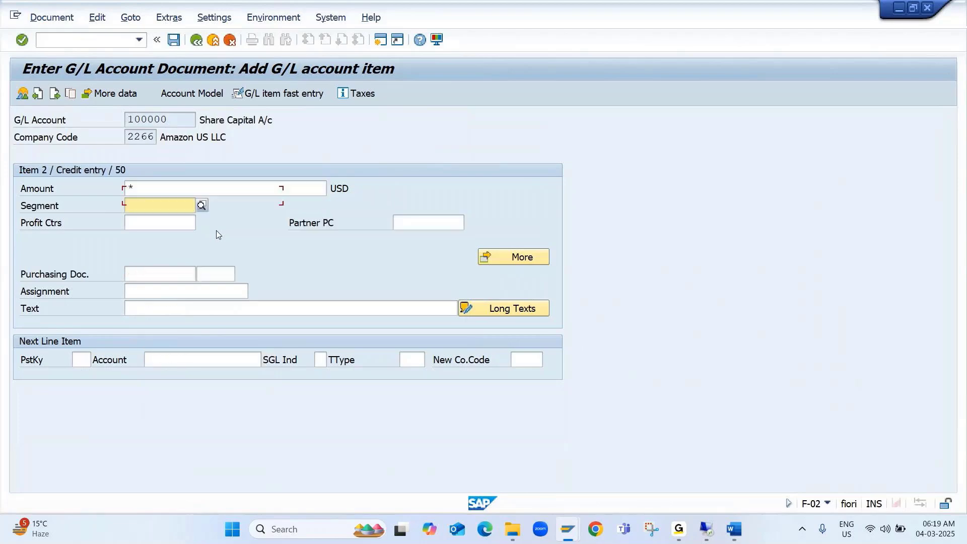
key("Tab")
key("Tab")
key("Tab")
key("Tab")
type("+")
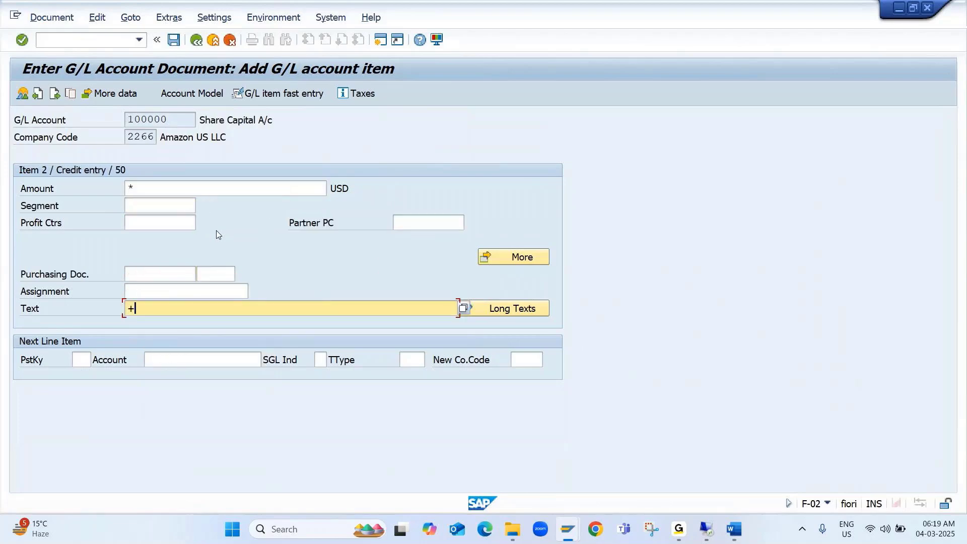
- Post the G/L document after its overview and display the posted document
left_click(24, 96)
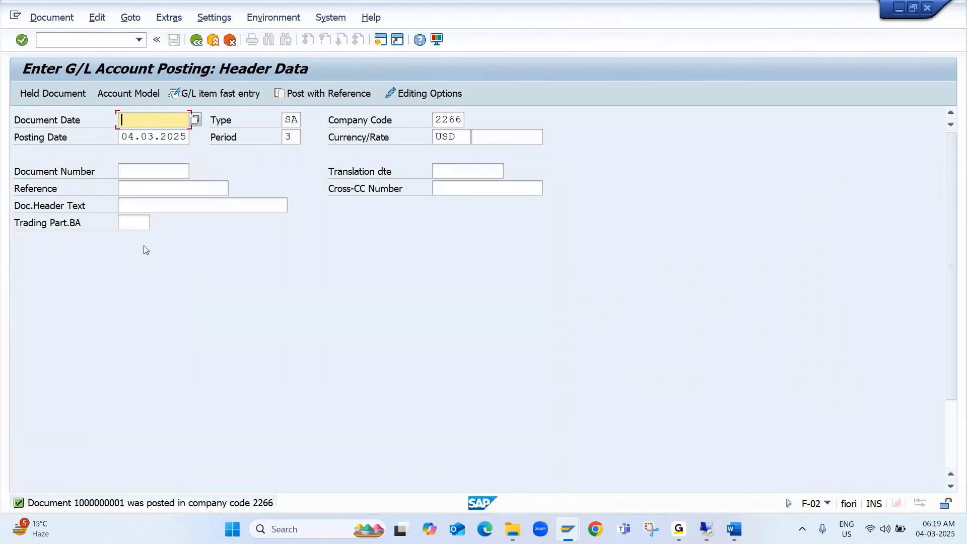
left_click(50, 17)
left_click(70, 69)
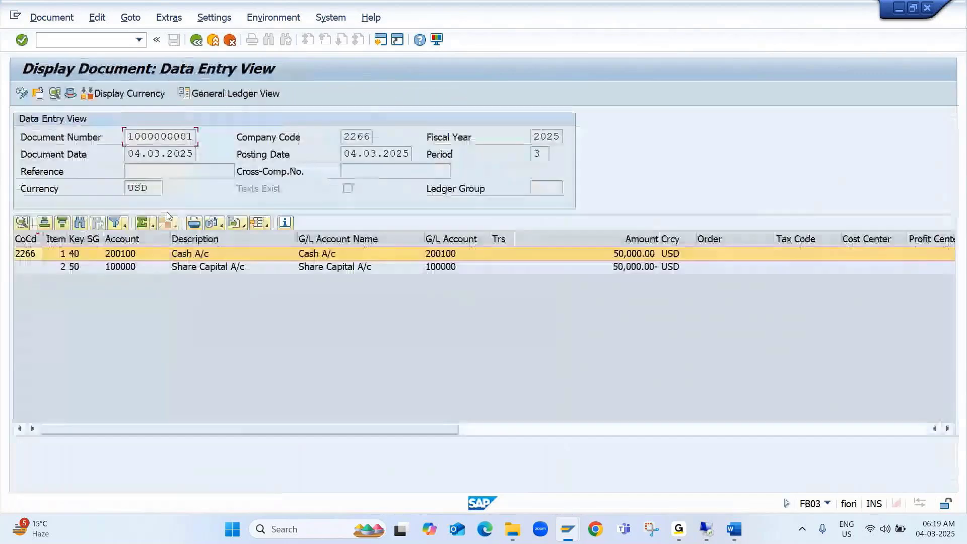
- Open the G/L account balance display and check account 200100 of company code 2266 for fiscal year 2025
left_click(89, 41)
type("/nfb08")
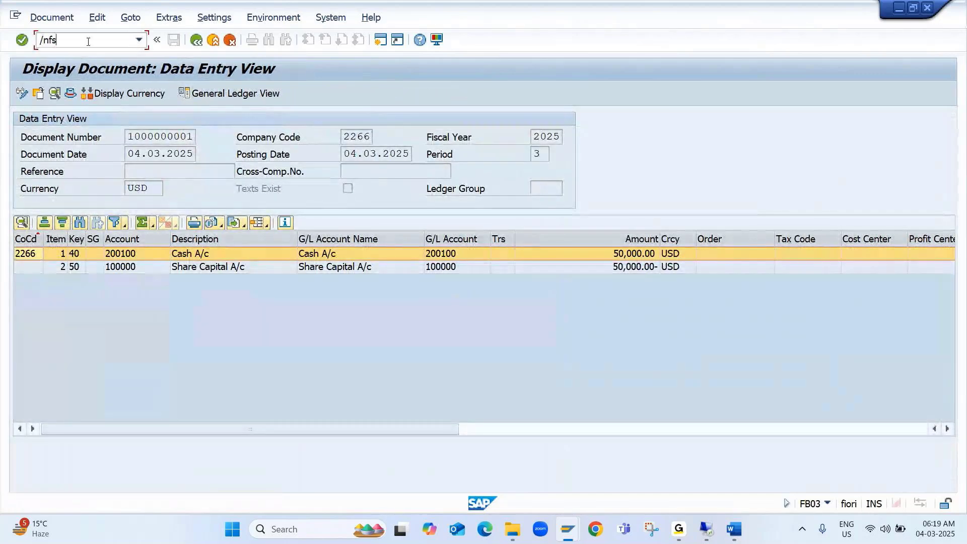
key("Return")
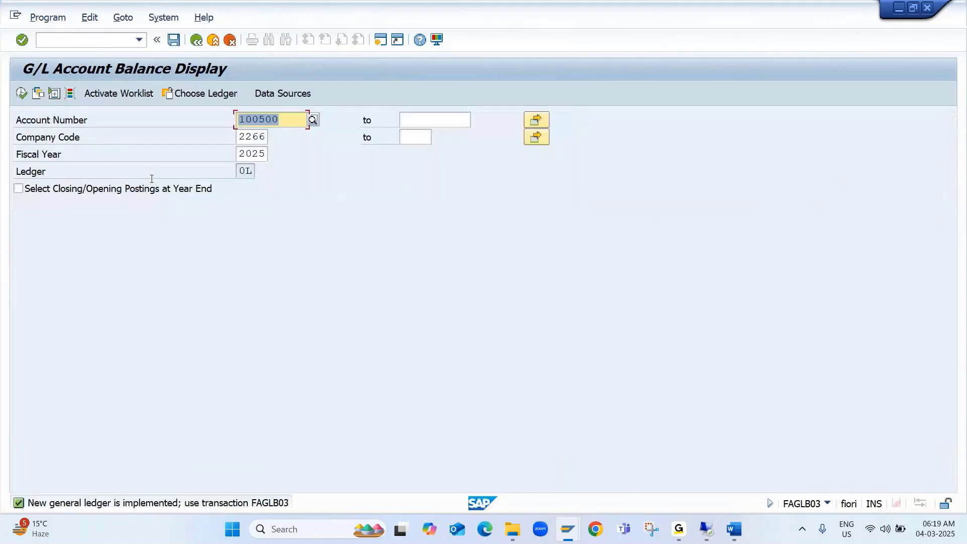
type("200100")
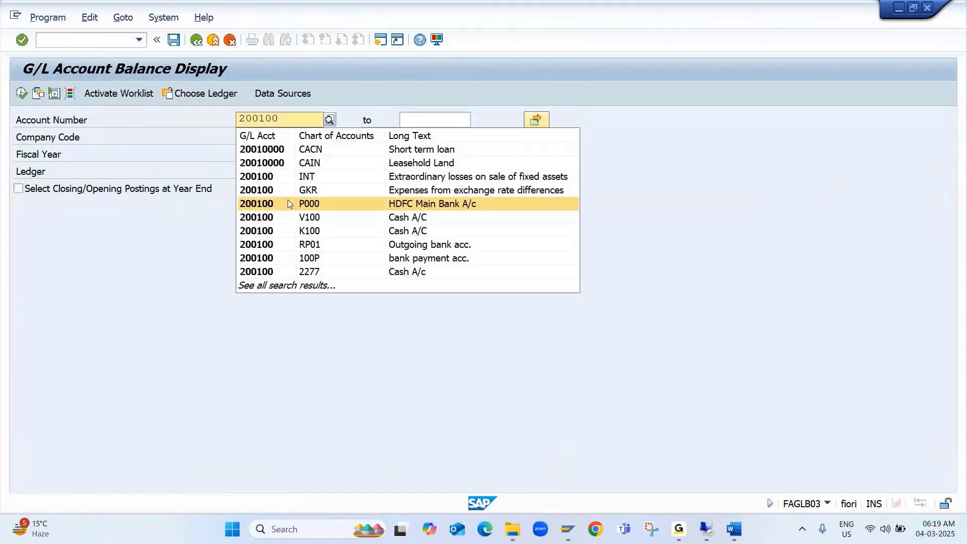
left_click(282, 188)
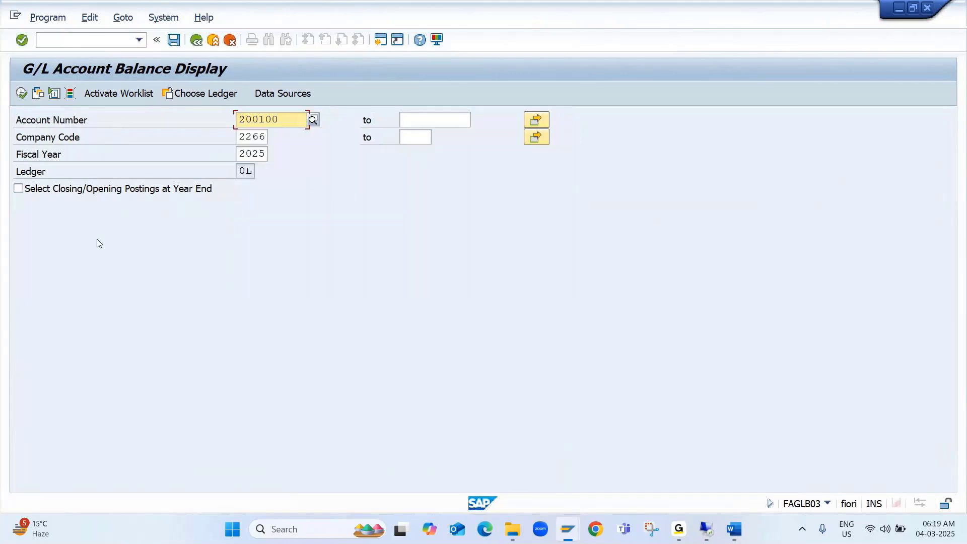
left_click(22, 94)
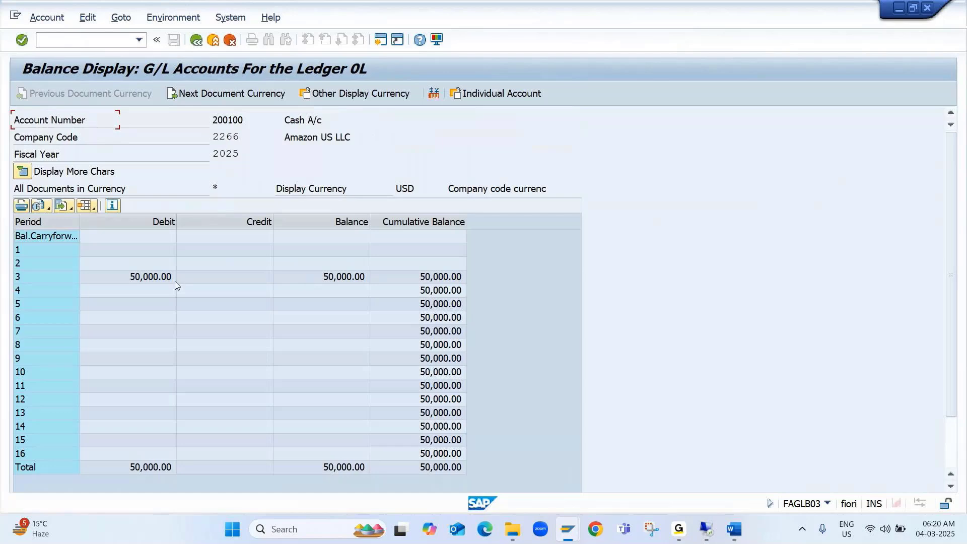
left_click(158, 281)
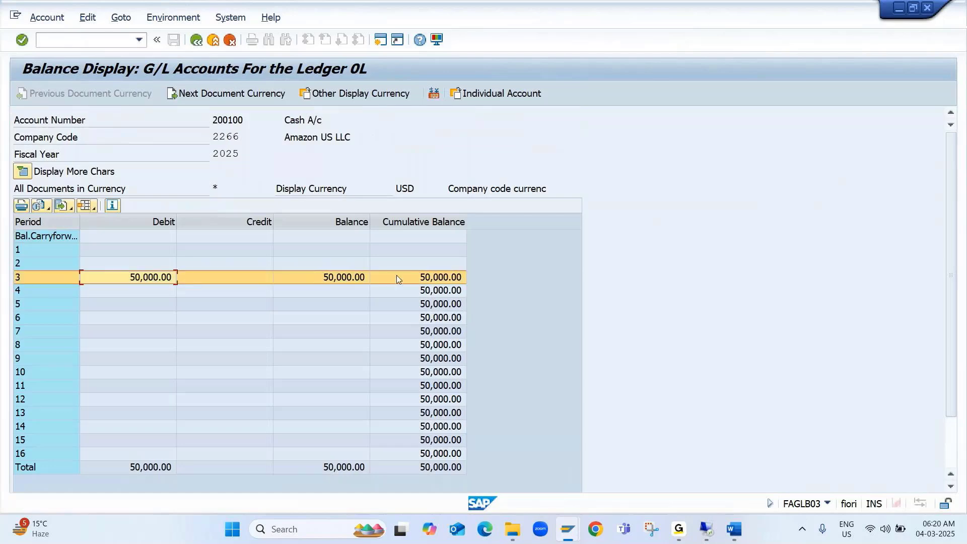
left_click(424, 265)
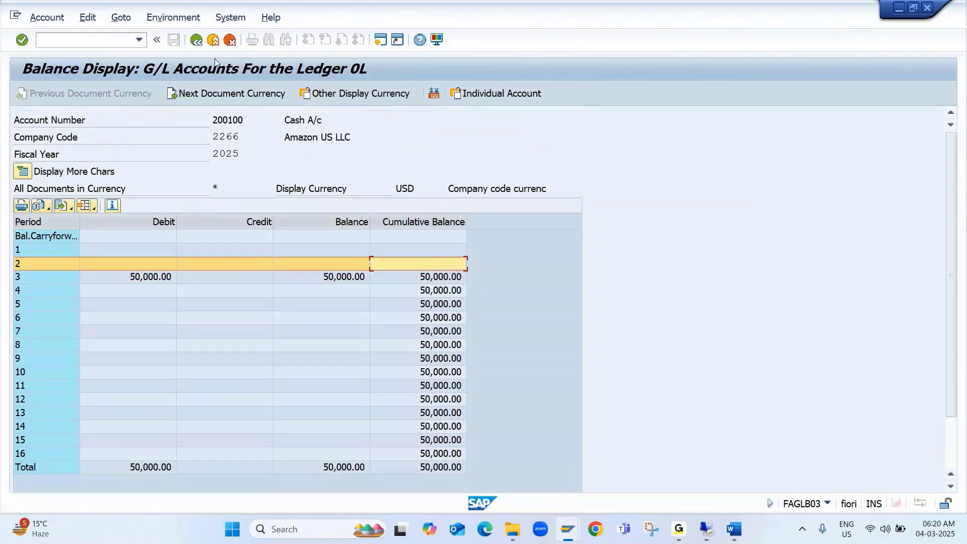
- Set the fiscal year to 2024 and check the cash account's cumulative balance for that year
left_click(197, 40)
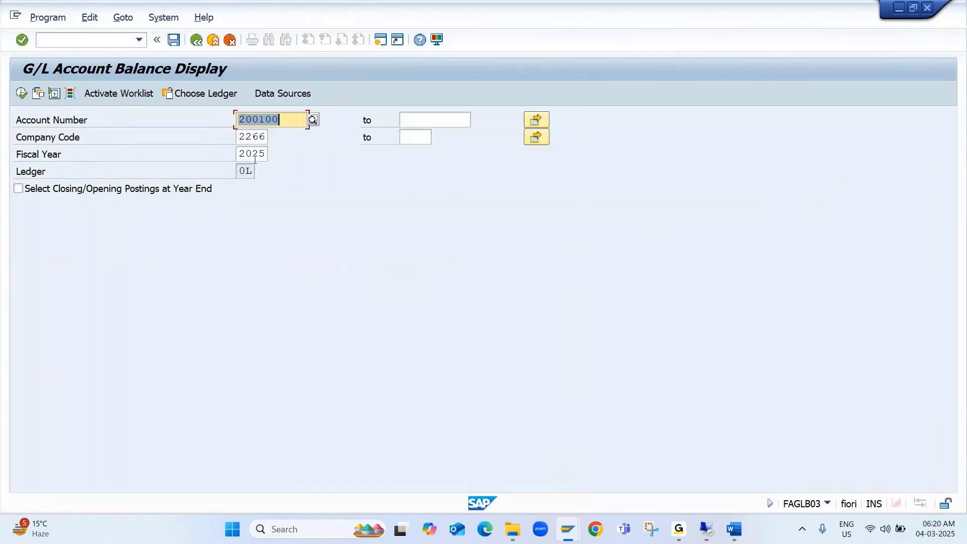
left_click(262, 155)
key("BackSpace")
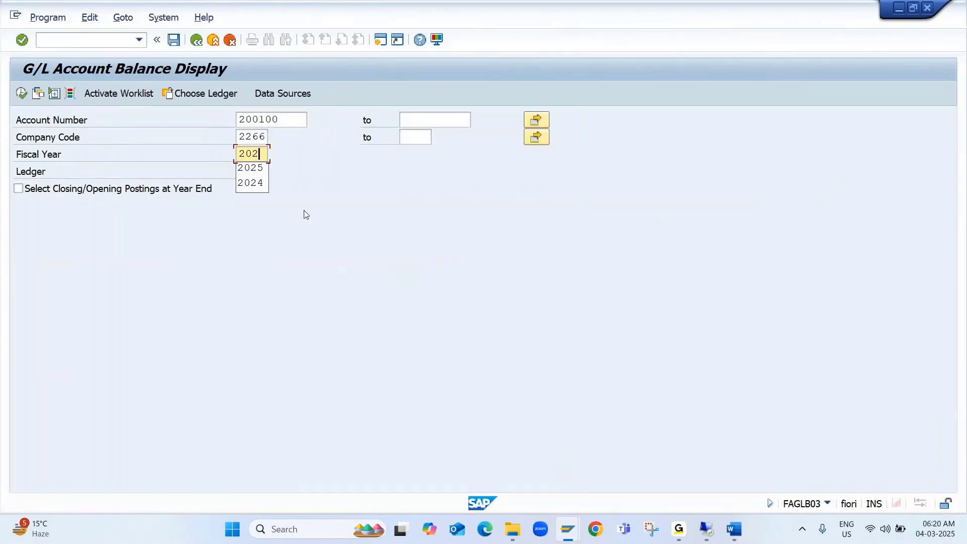
type("4")
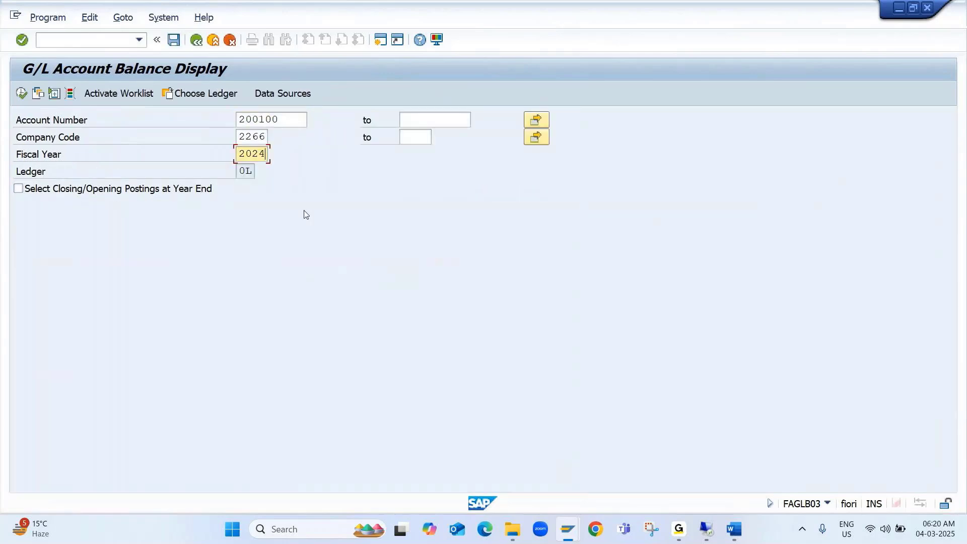
left_click(21, 93)
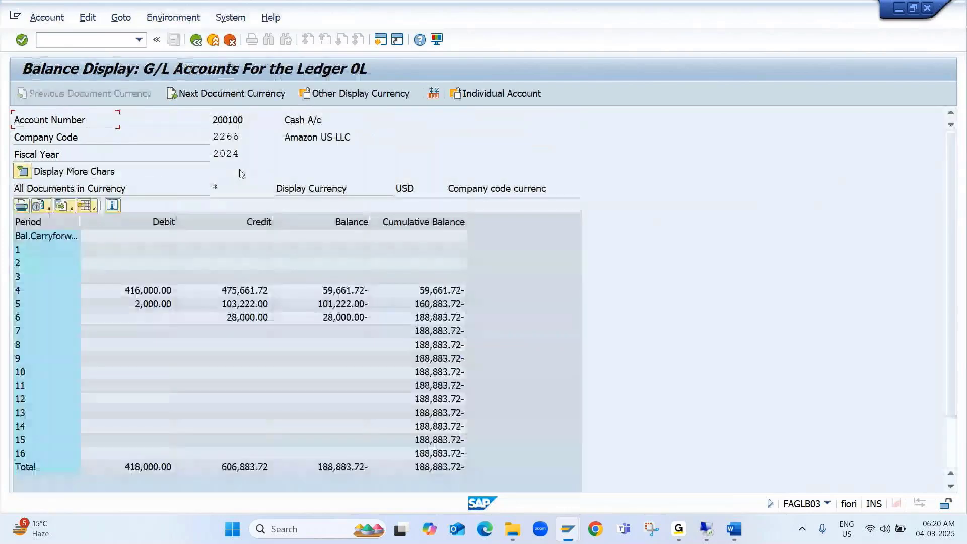
left_click(440, 335)
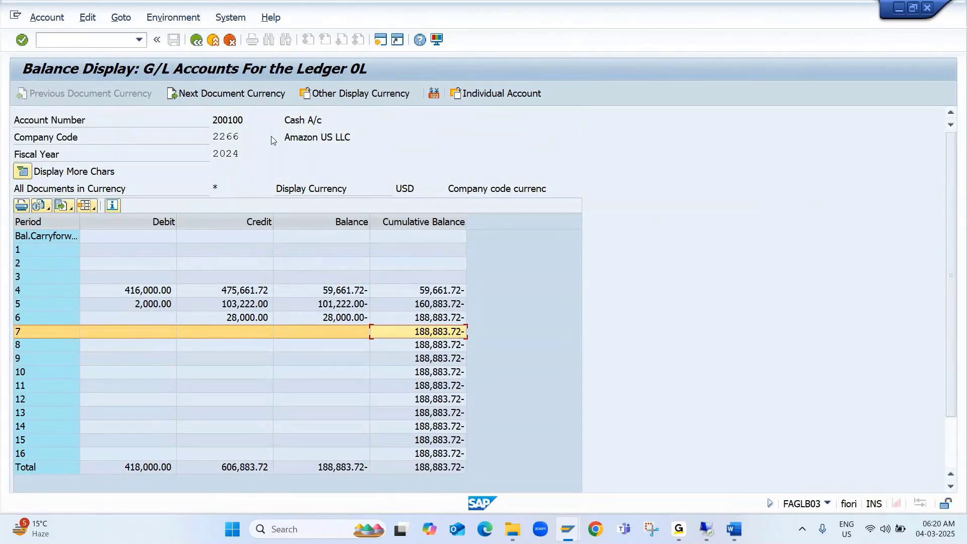
- Set the fiscal year back to 2025 and display the cash account's balance for that year
left_click(197, 43)
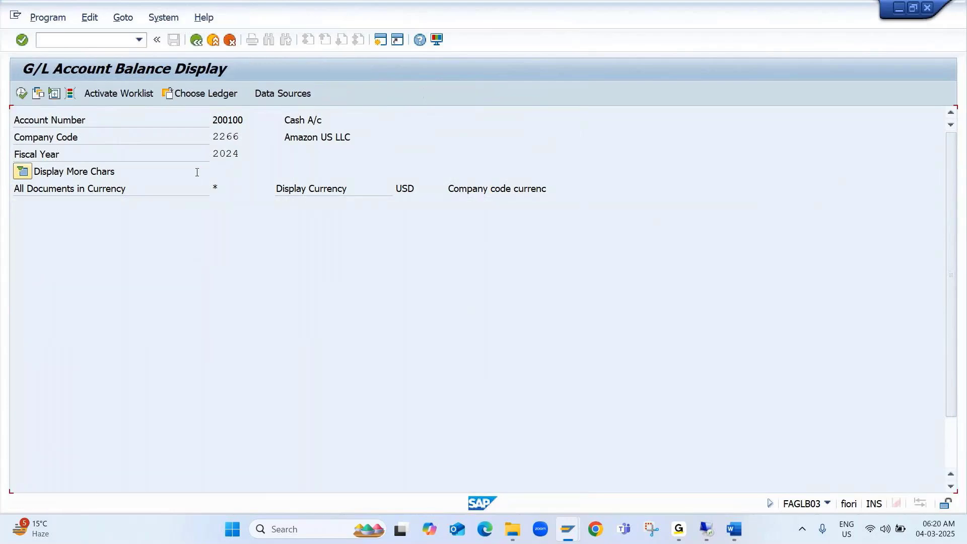
left_click(267, 152)
key("BackSpace")
type("5")
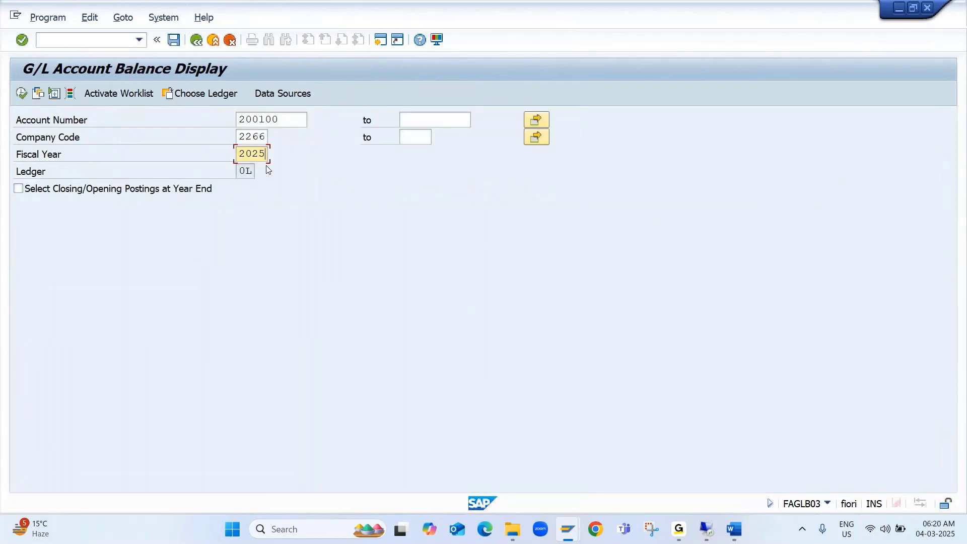
left_click(21, 93)
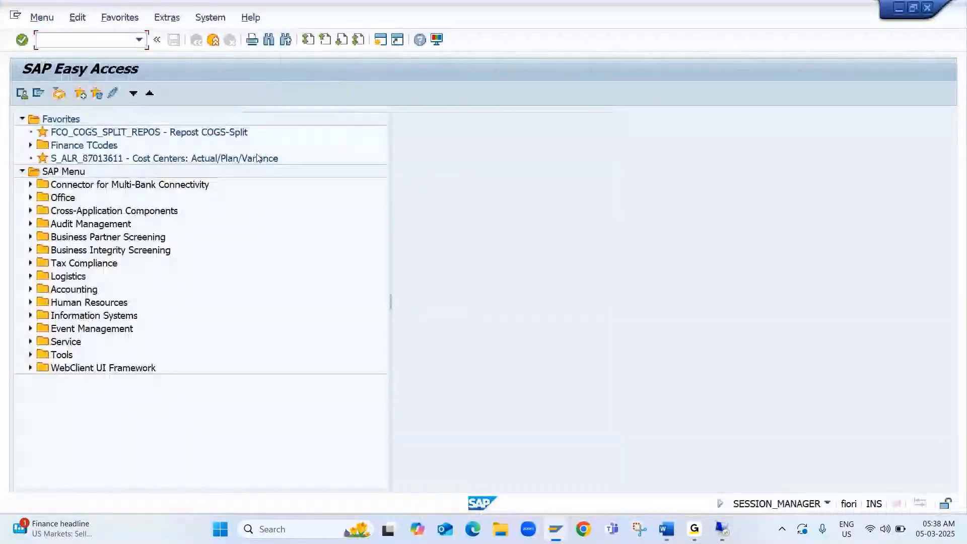
- Open the balance carried forward account assignment in OB53 for chart of accounts 2266
type("obyc")
key("Return")
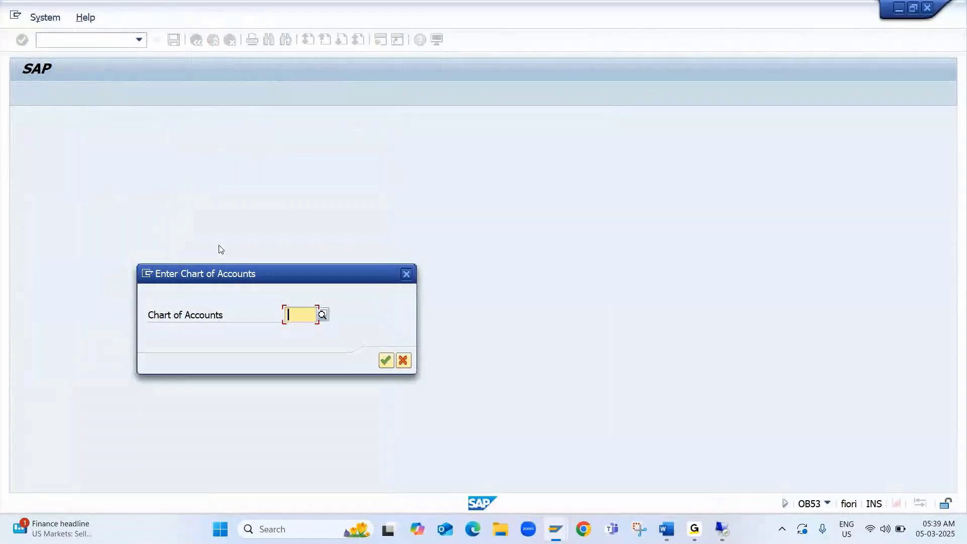
type("2266")
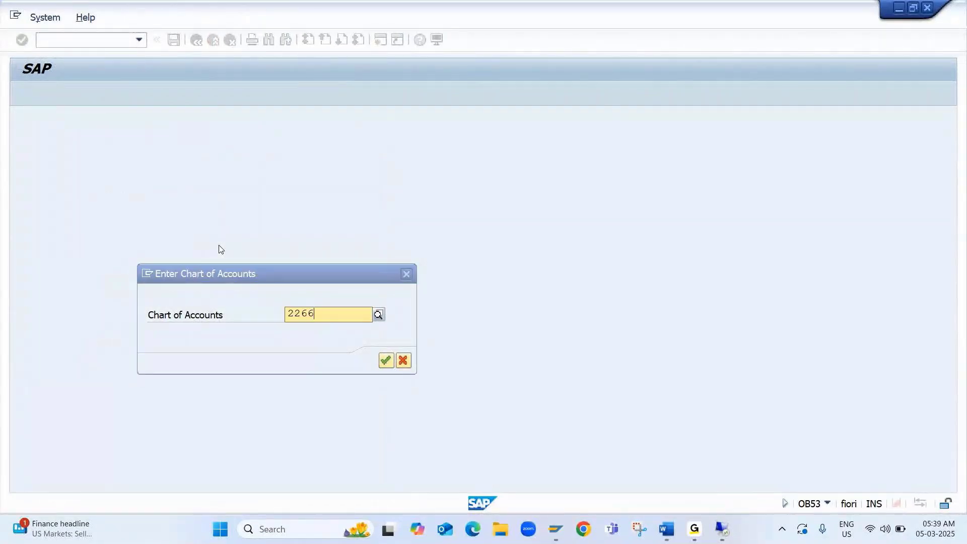
key("Return")
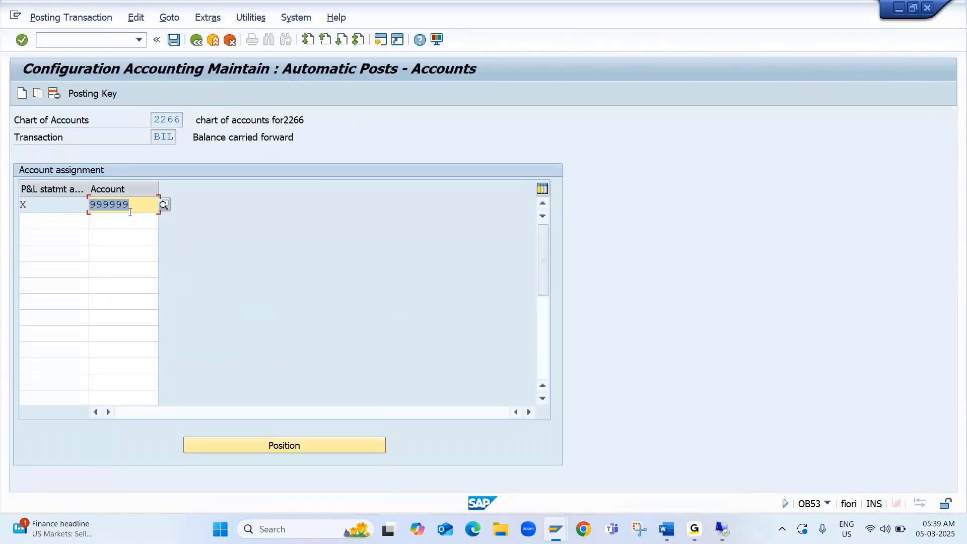
left_click_drag(130, 212, 84, 201)
left_click(89, 203)
left_click(97, 43)
type("/nfs00")
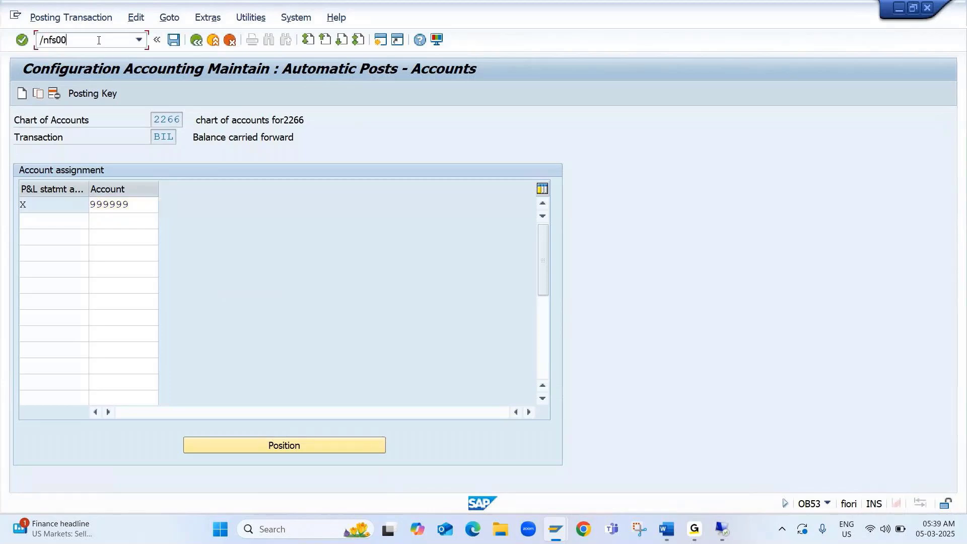
key("BackSpace")
key("BackSpace")
key("BackSpace")
key("BackSpace")
key("BackSpace")
key("BackSpace")
- Set the account for P&L statement type X to 199999 and save it under the proposed customizing request
left_click(133, 205)
left_click_drag(133, 205, 10, 199)
type("1")
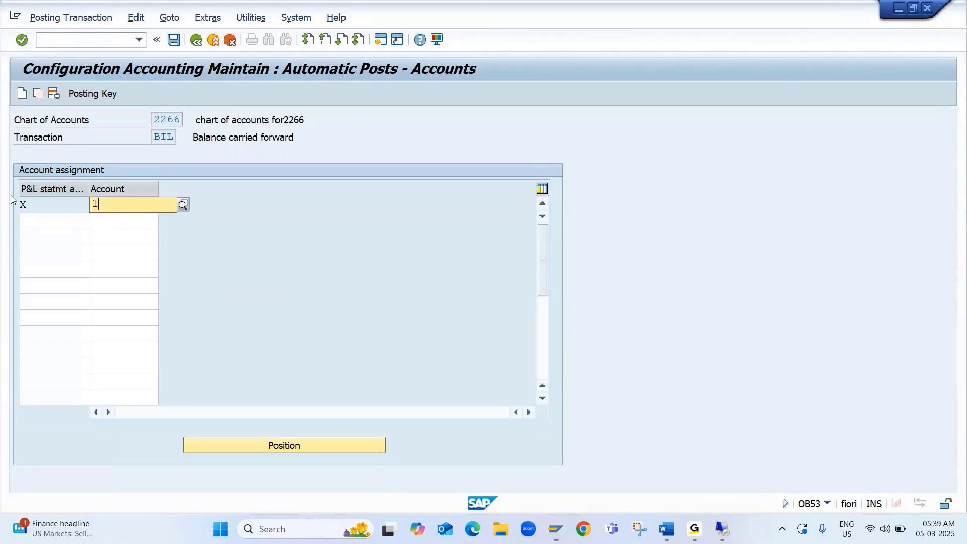
type("99999")
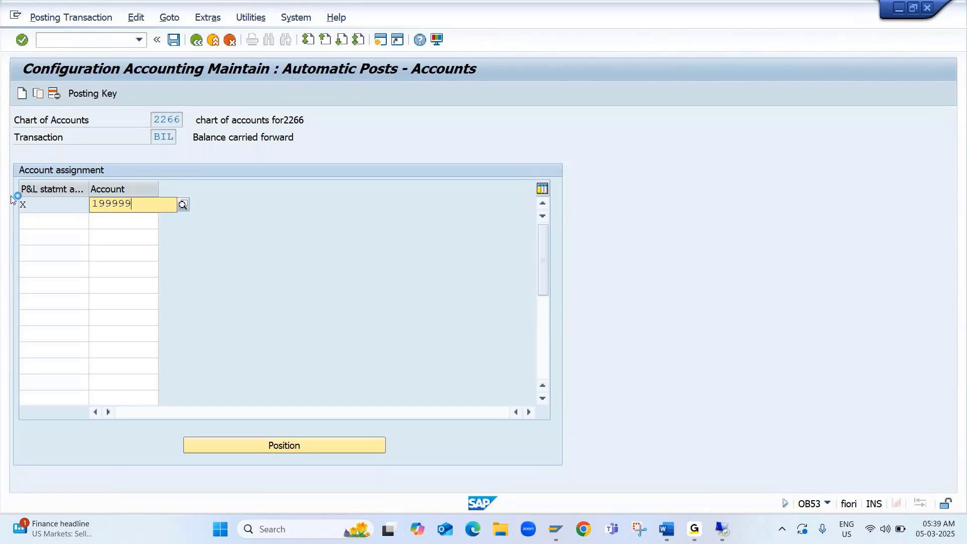
key("Return")
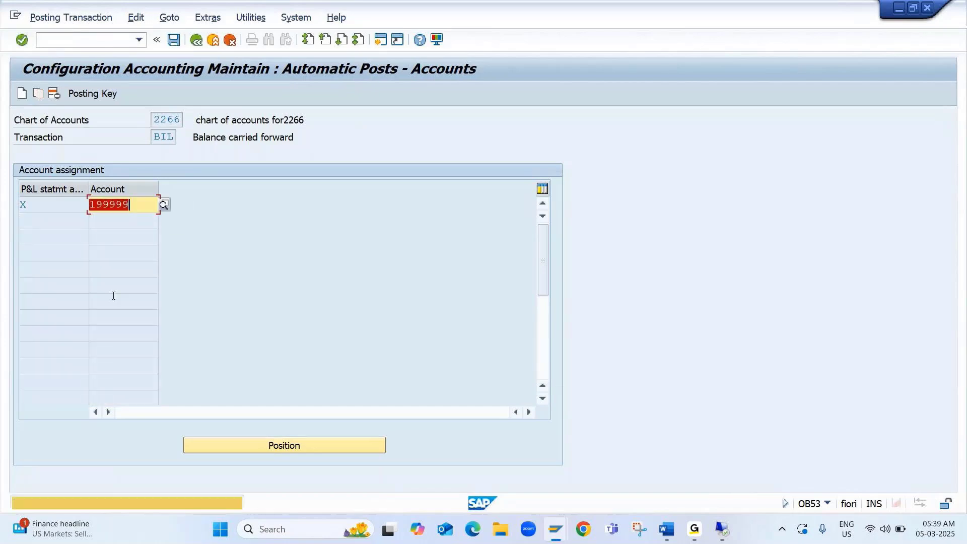
key("ctrl+s")
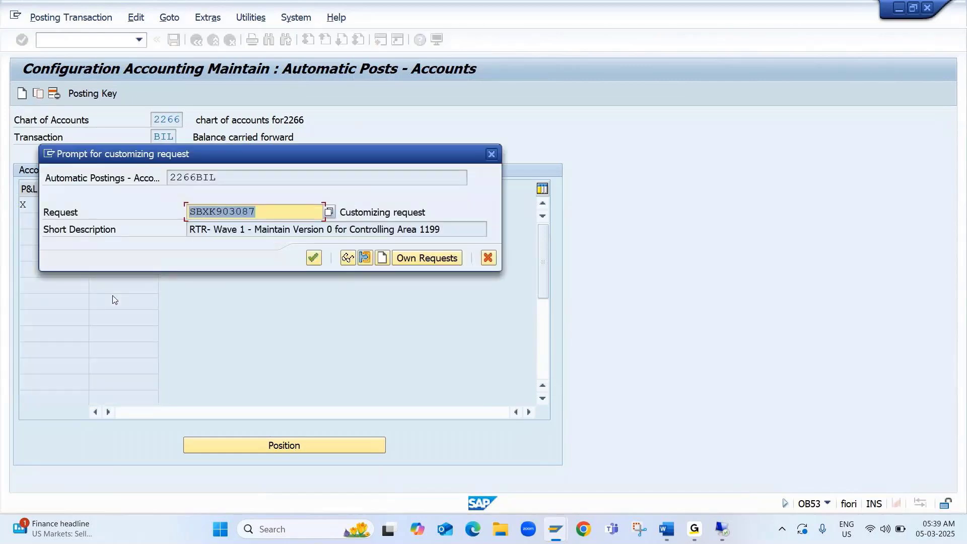
key("Return")
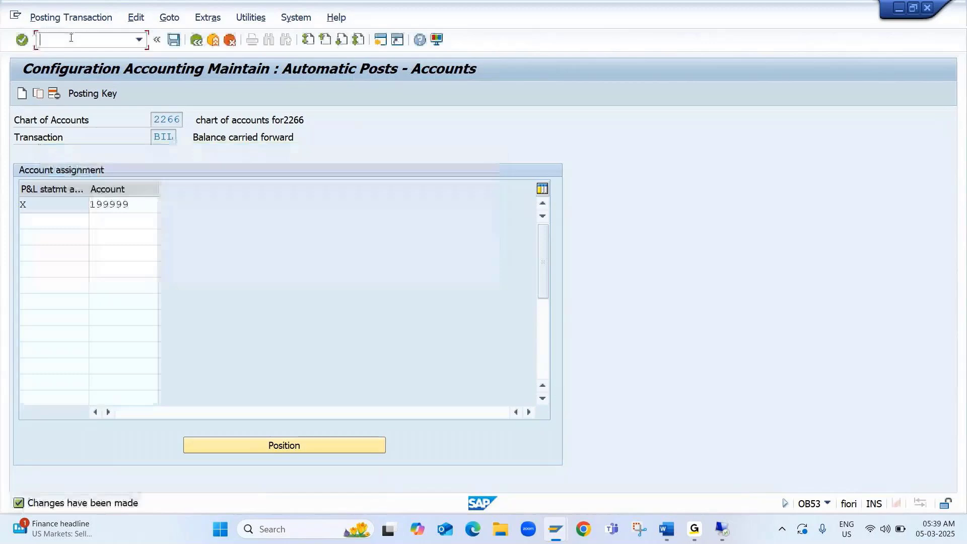
- Open central G/L account maintenance (FS00) and start creating account 199999 in company code 2266
key("Return")
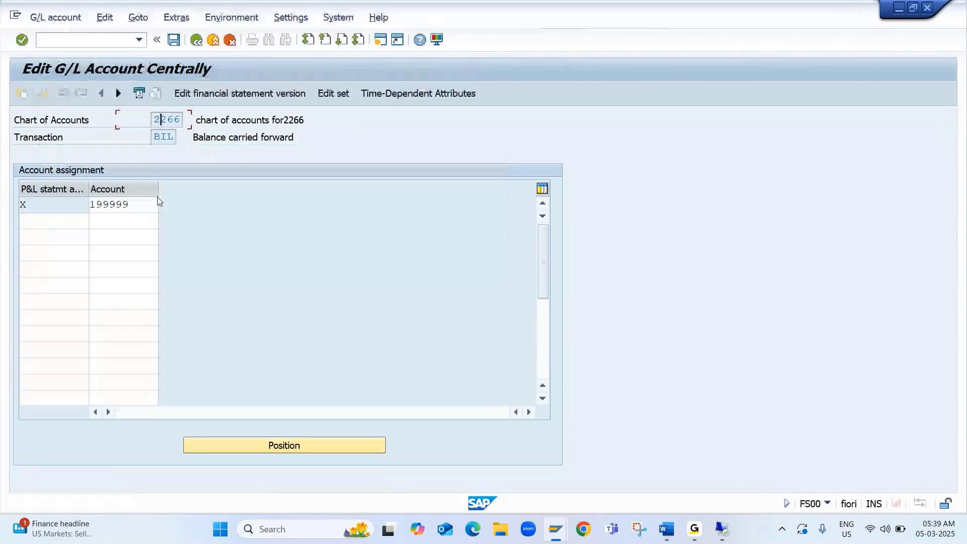
key("Tab")
type("2266")
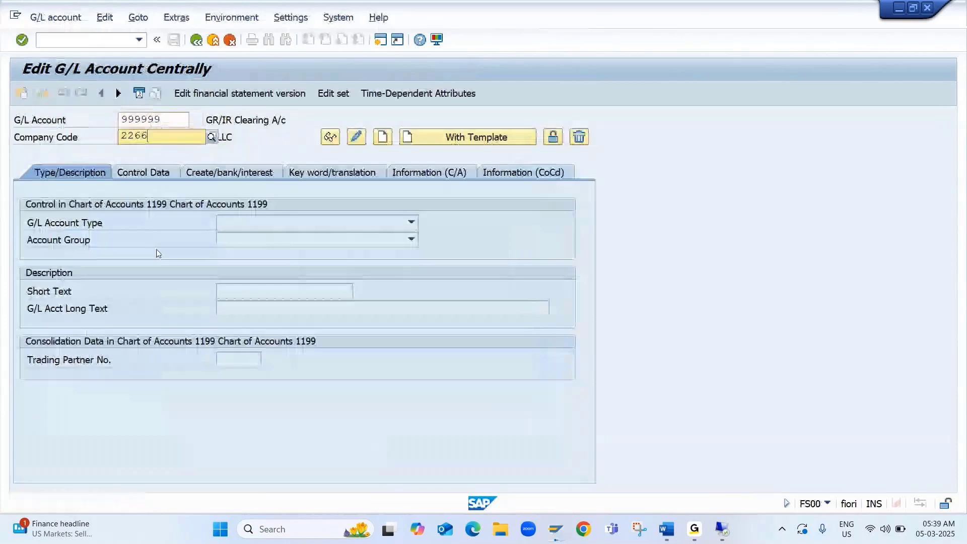
key("Return")
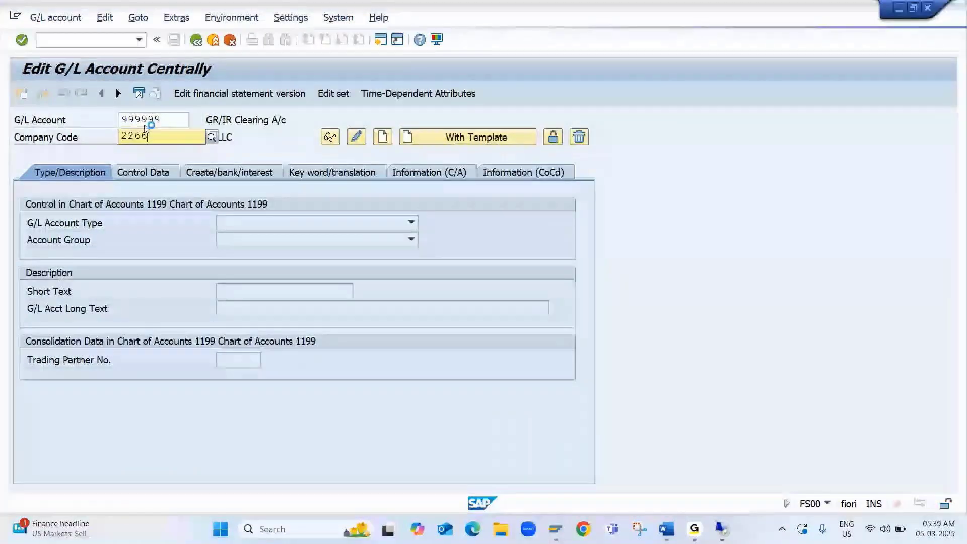
left_click(126, 120)
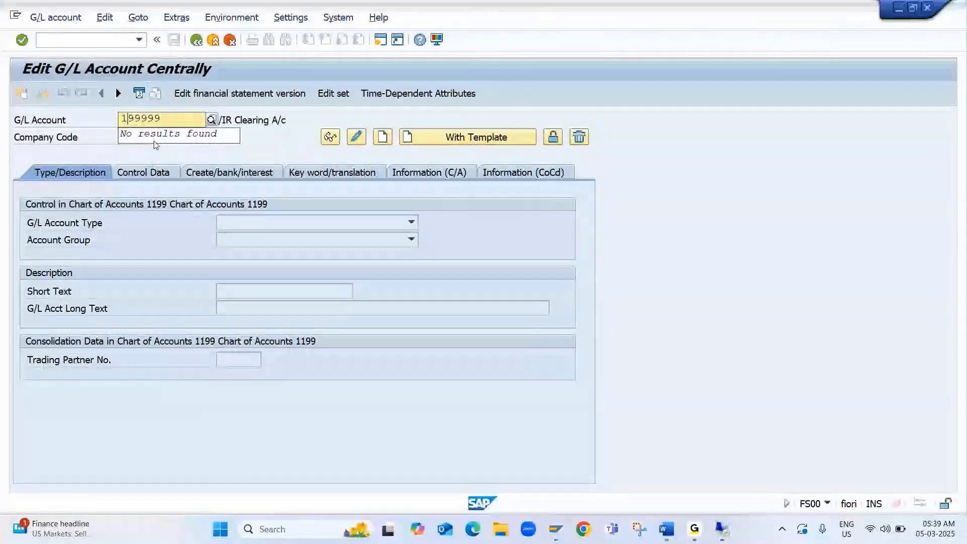
key("Return")
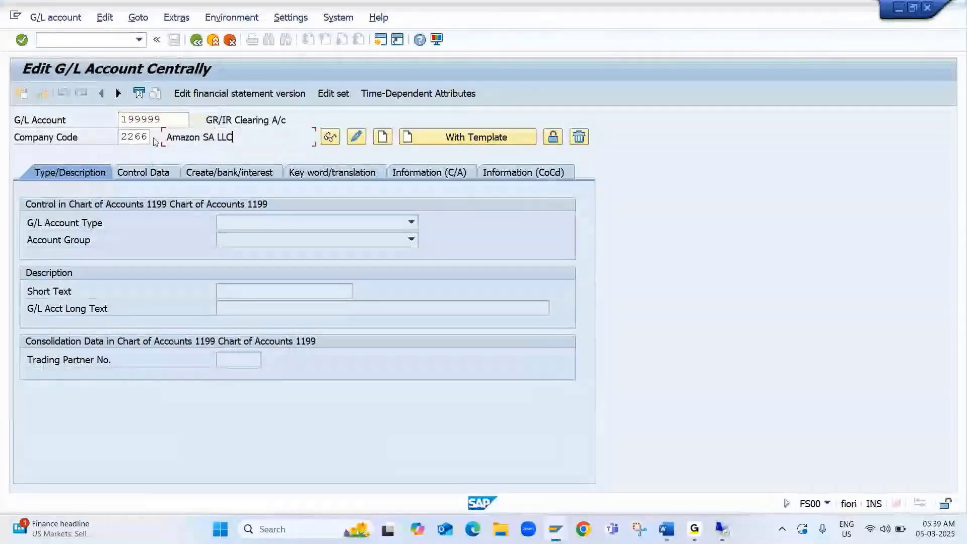
left_click(390, 140)
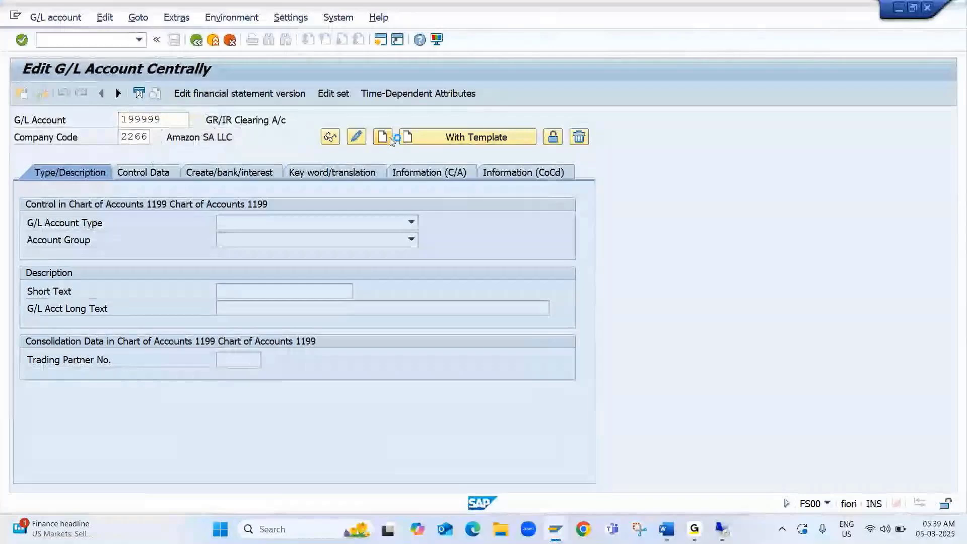
- Set the G/L account type to Balance Sheet Account and the account group to LIAB Liability A/c Group
left_click(318, 229)
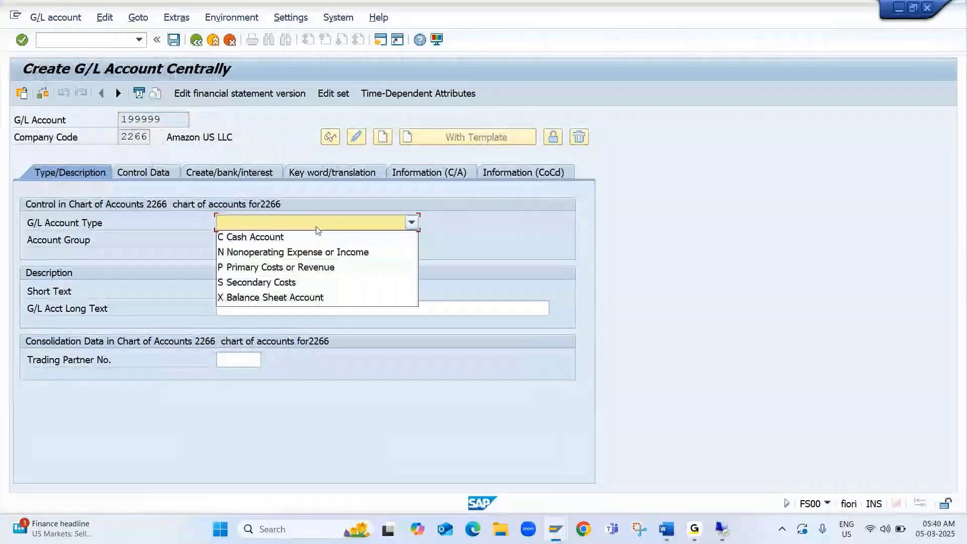
left_click(283, 298)
left_click(257, 239)
left_click(256, 315)
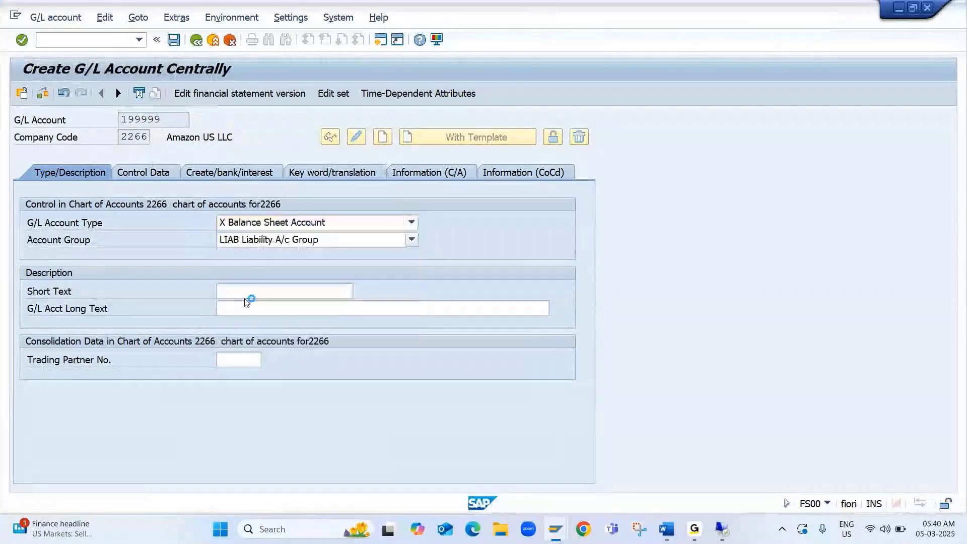
- Enter Retained Earning A/c as both the short text and the long text of the G/L account
left_click(240, 292)
type("Ret")
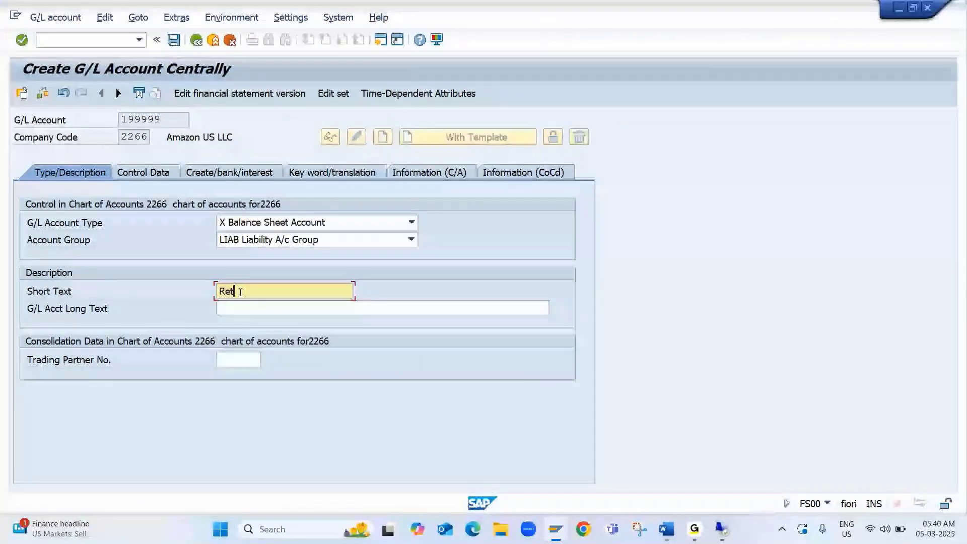
type("ained Earning")
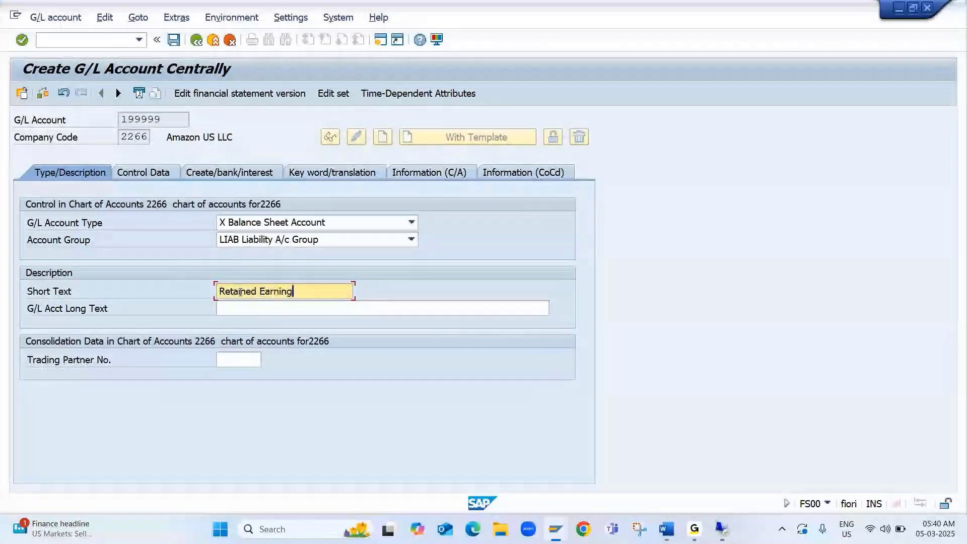
type(" A/c")
key("Tab")
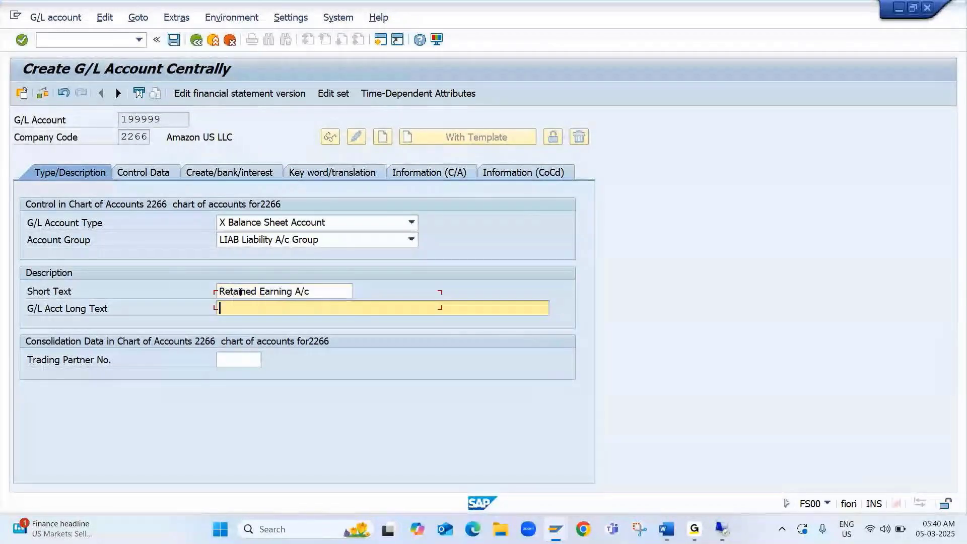
type("Retained Earning A/c")
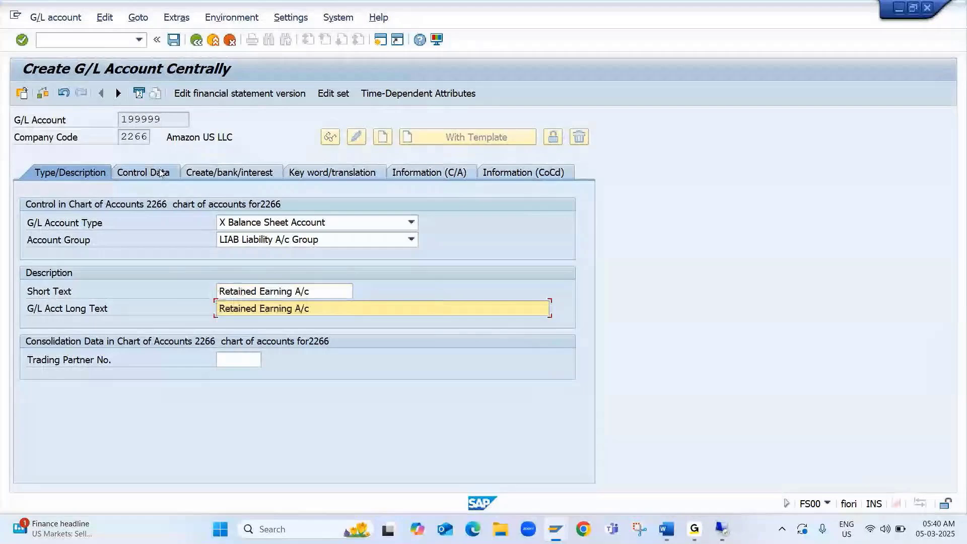
- Enable Balances in Local Crcy Only in the account's control data and set the sort key to 001
left_click(160, 174)
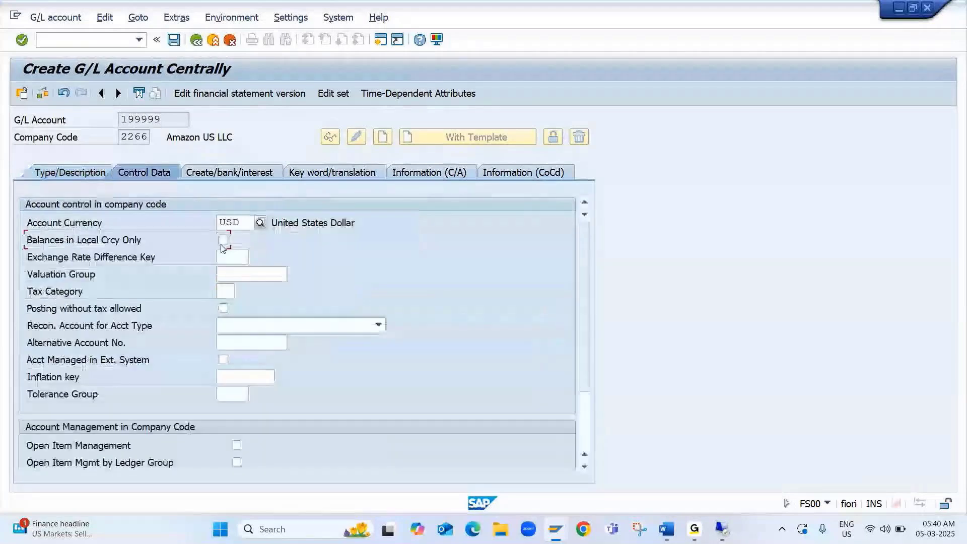
scroll(223, 247, "down", 3)
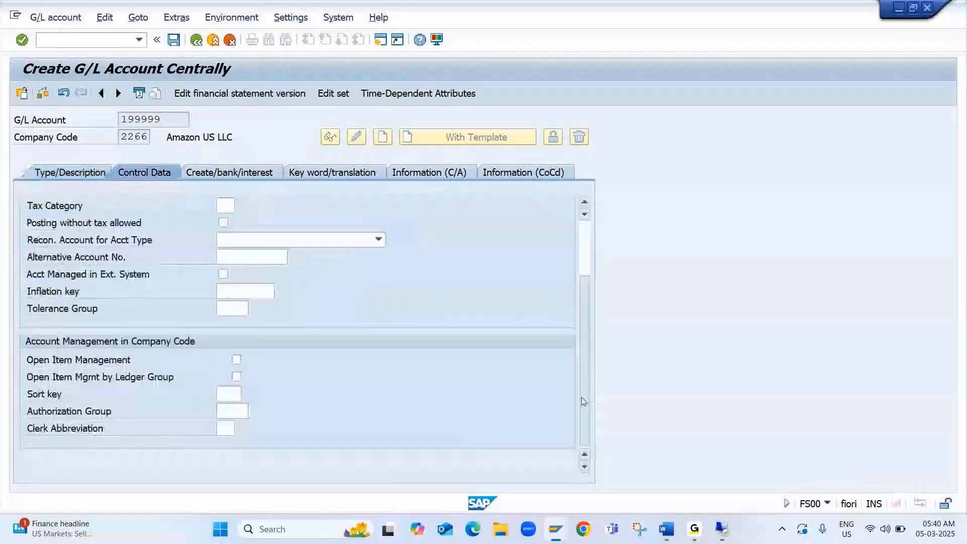
left_click(242, 399)
type("001")
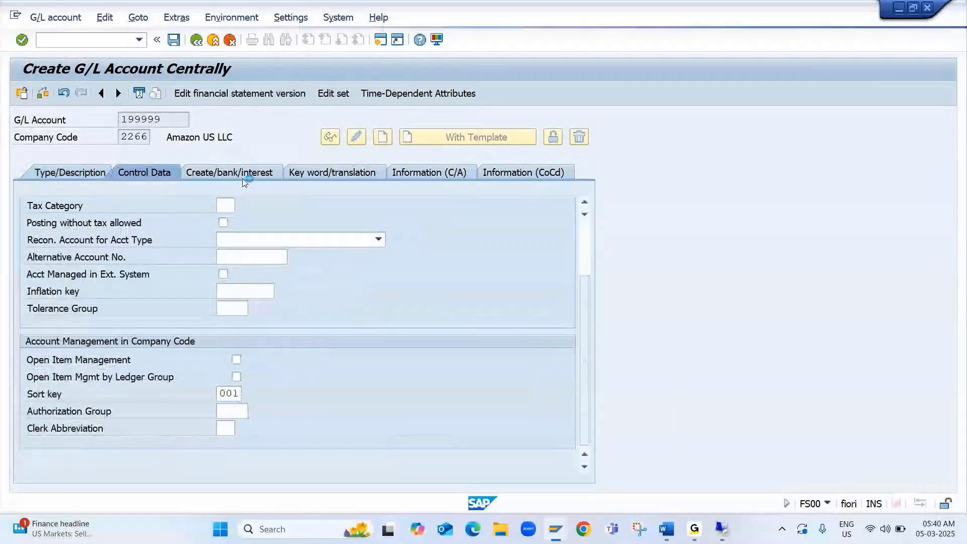
key("Return")
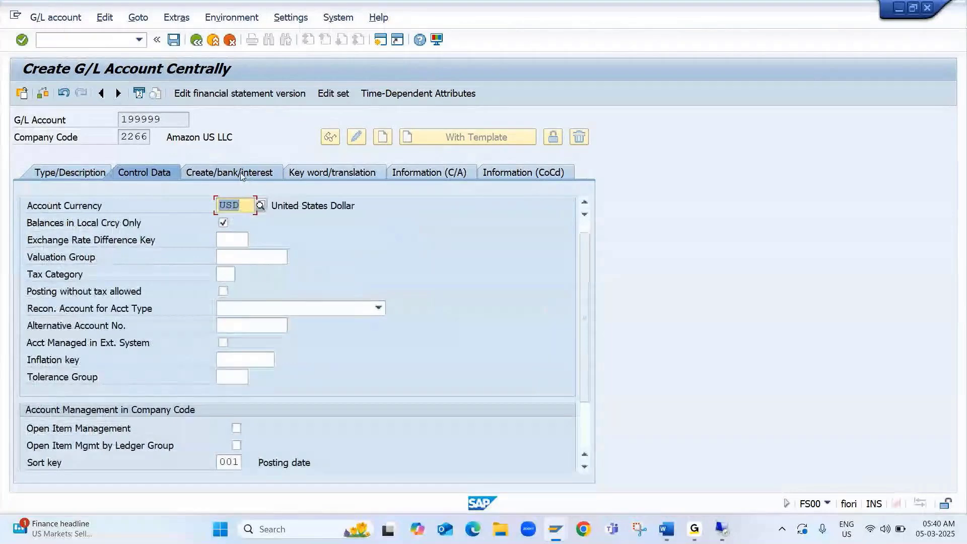
- Assign field status group G001 and save the new G/L account
left_click(242, 177)
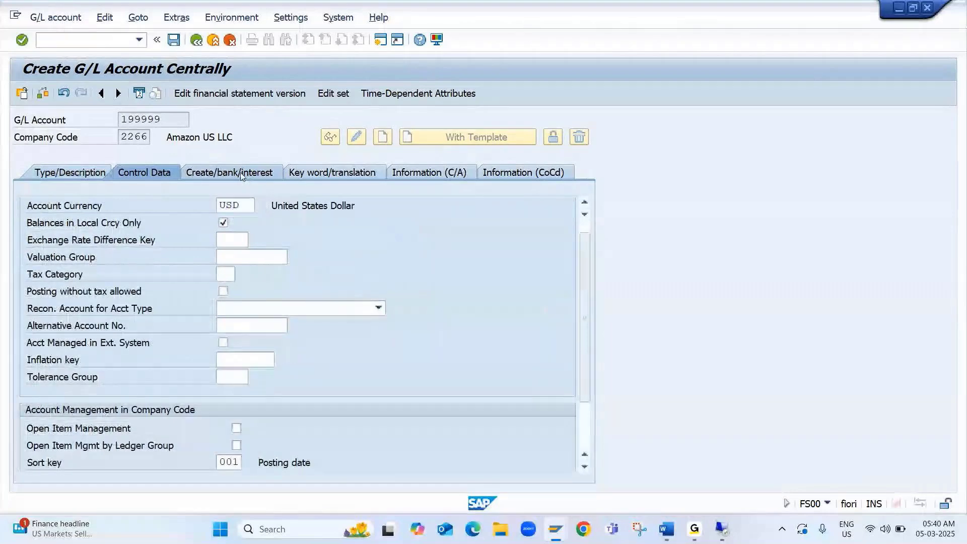
type("g001")
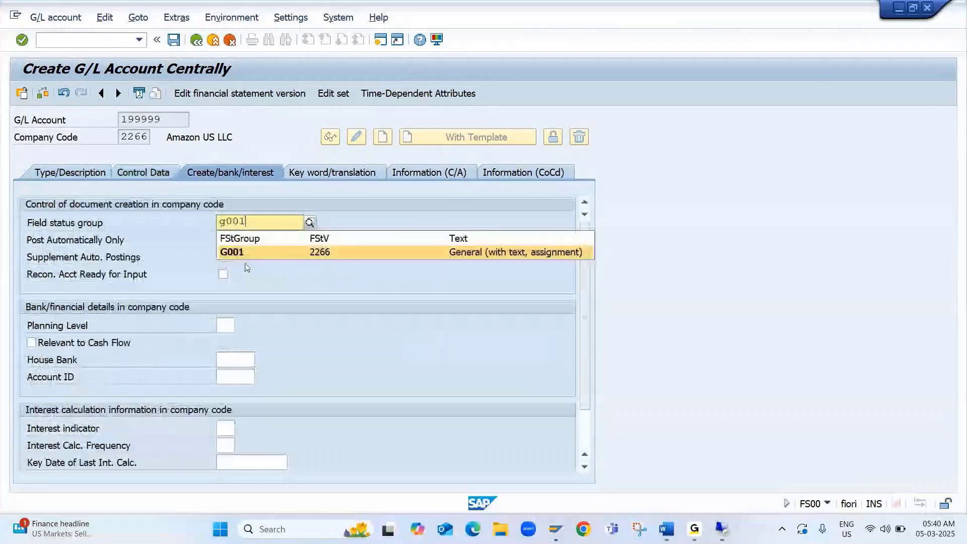
key("Return")
key("ctrl+s")
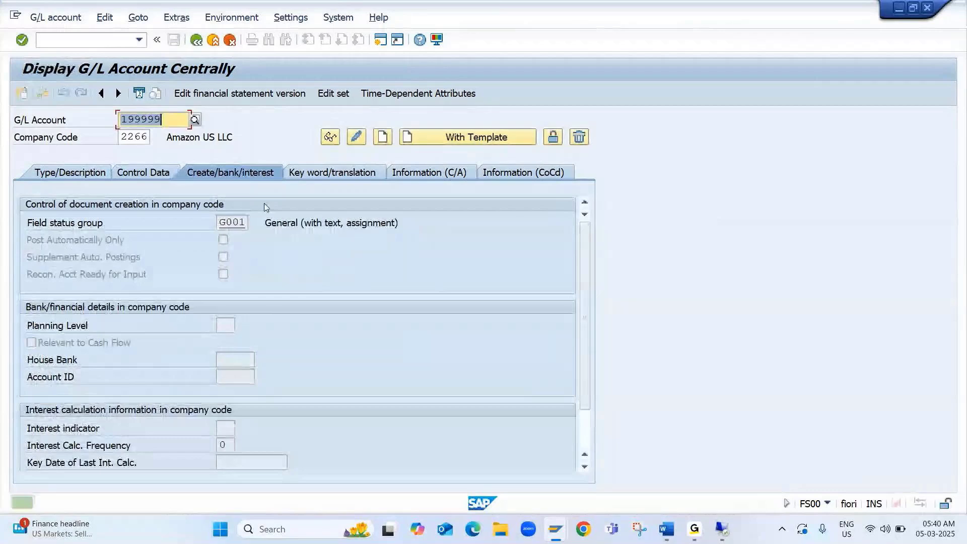
- Switch to the S4 HANA Yearend Activities document in Word and review the G/L and sub-ledger balance carryforward section
key("alt+Tab")
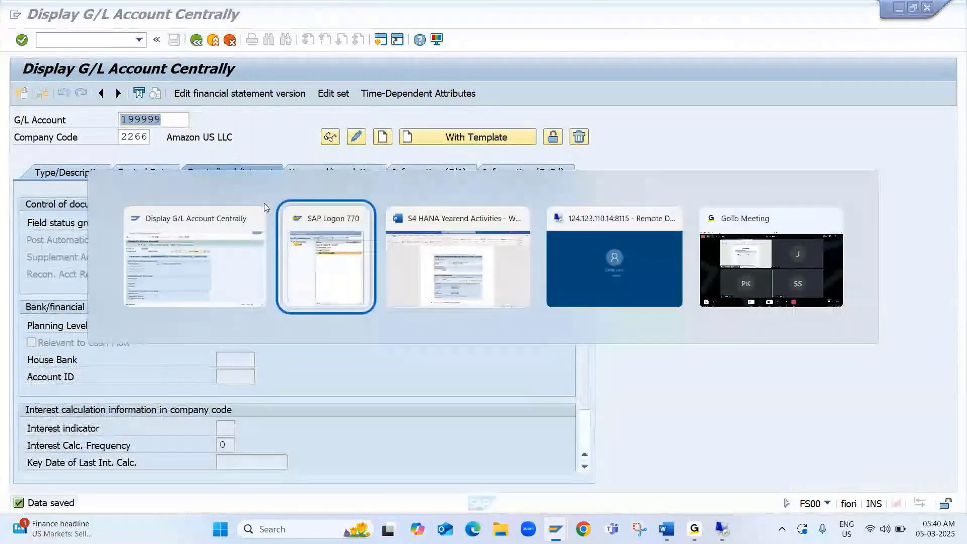
key("alt+Tab")
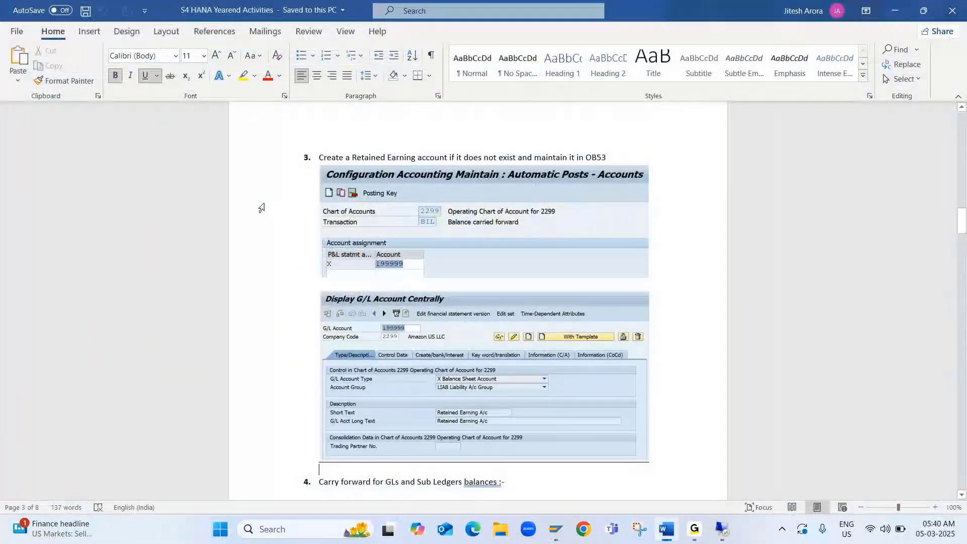
scroll(349, 161, "down", 5)
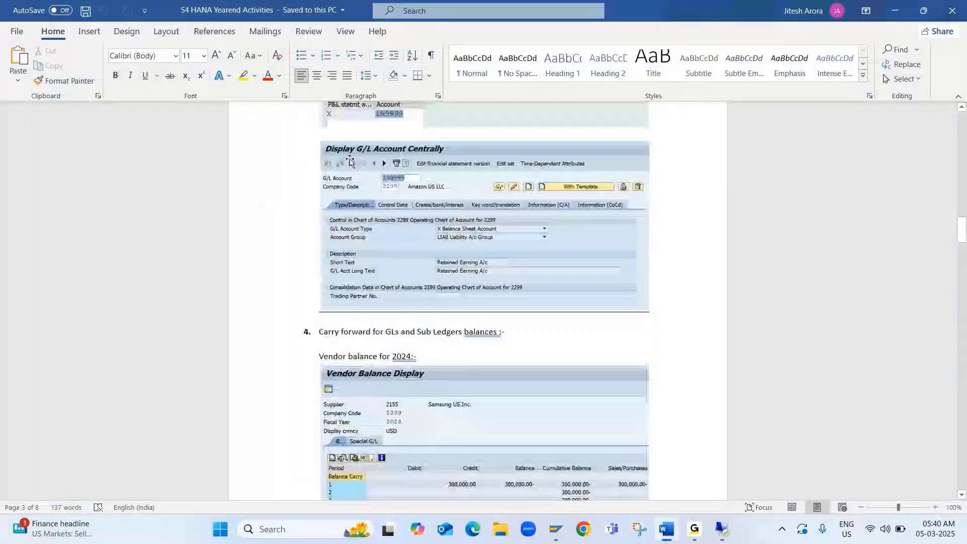
scroll(349, 162, "down", 14)
key("Up")
key("Up")
key("Up")
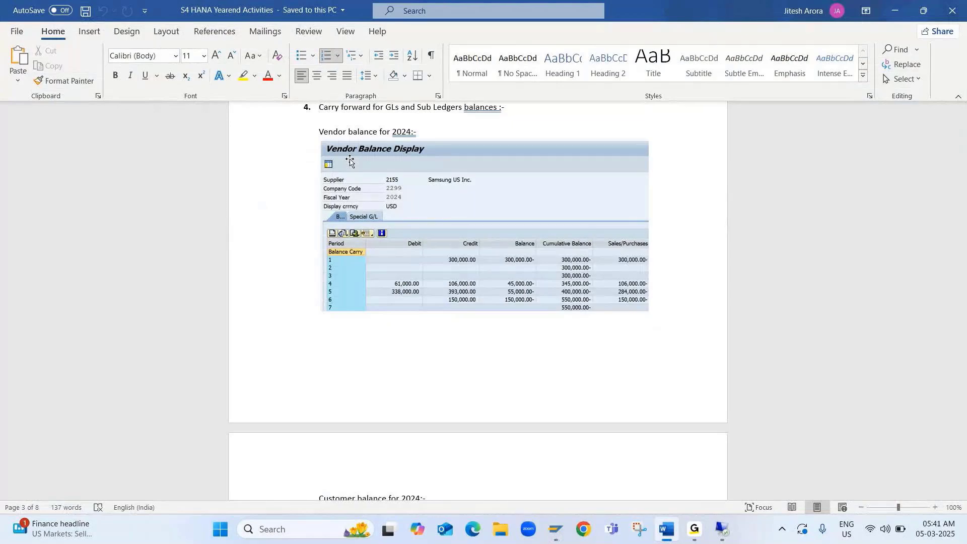
- Switch from the Word document to SAP and open G/L Account Balance Display with transaction FS10N
key("Down")
key("alt+Tab")
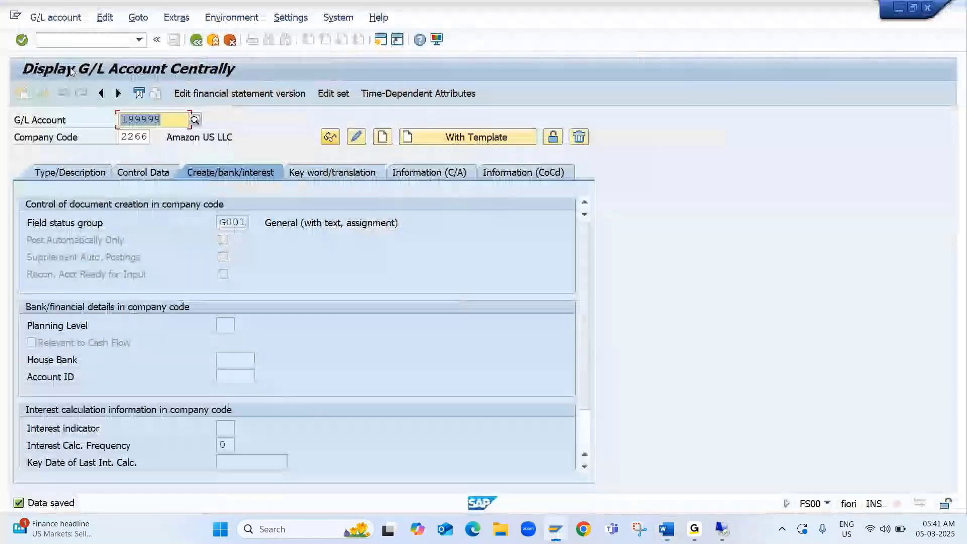
left_click(90, 41)
type("/nfs10n")
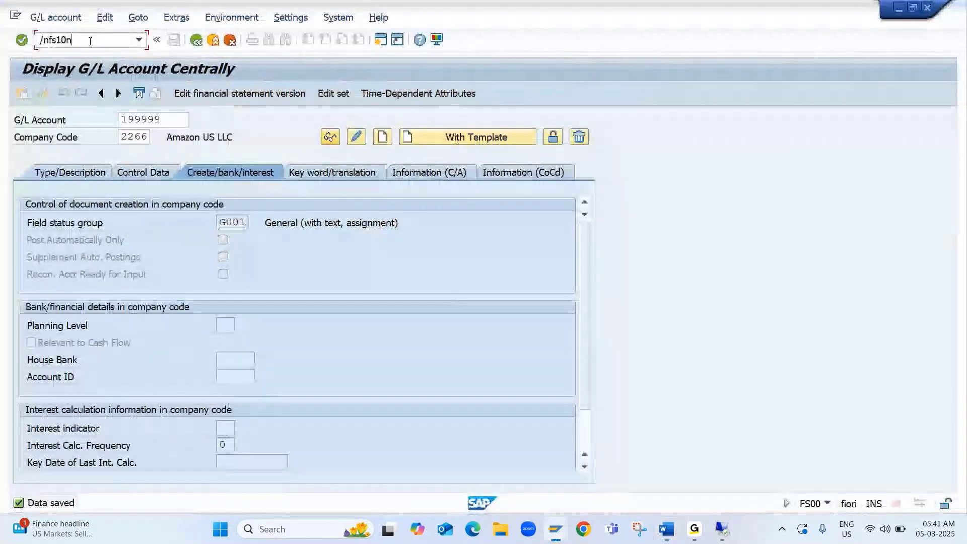
key("Return")
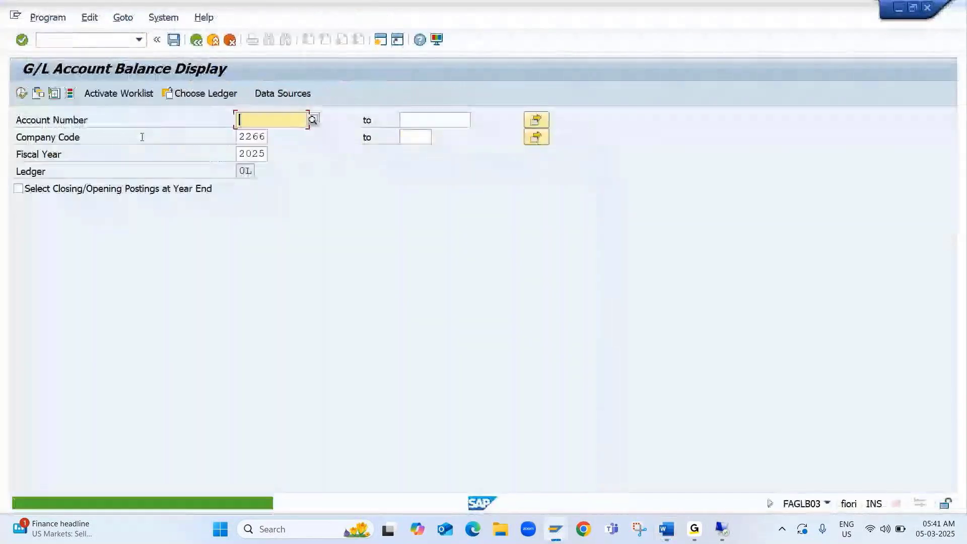
- Display the balances of G/L account 400100 in company code 2266 for fiscal year 2024, and return to the selection screen
type("400100")
key("Tab")
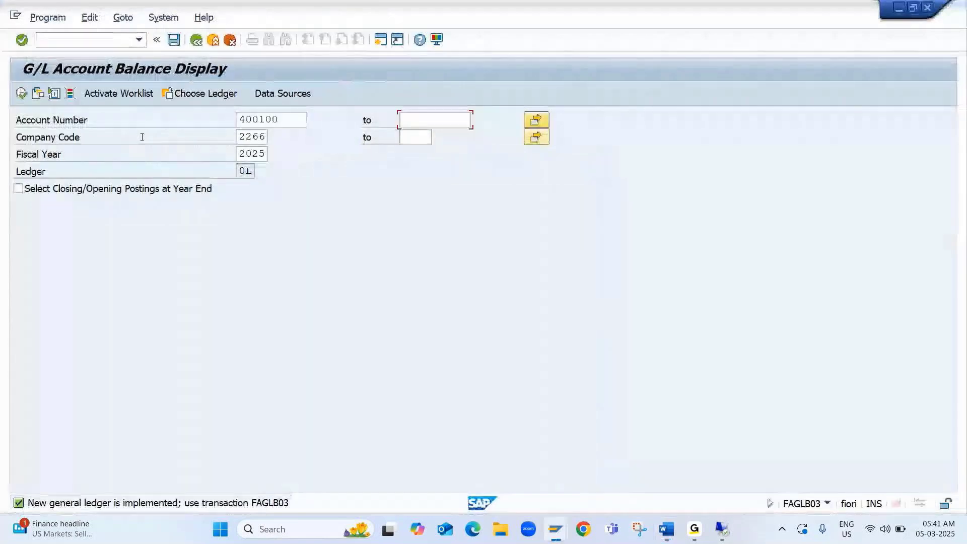
key("Tab")
key("Tab")
key("Tab")
type("2024")
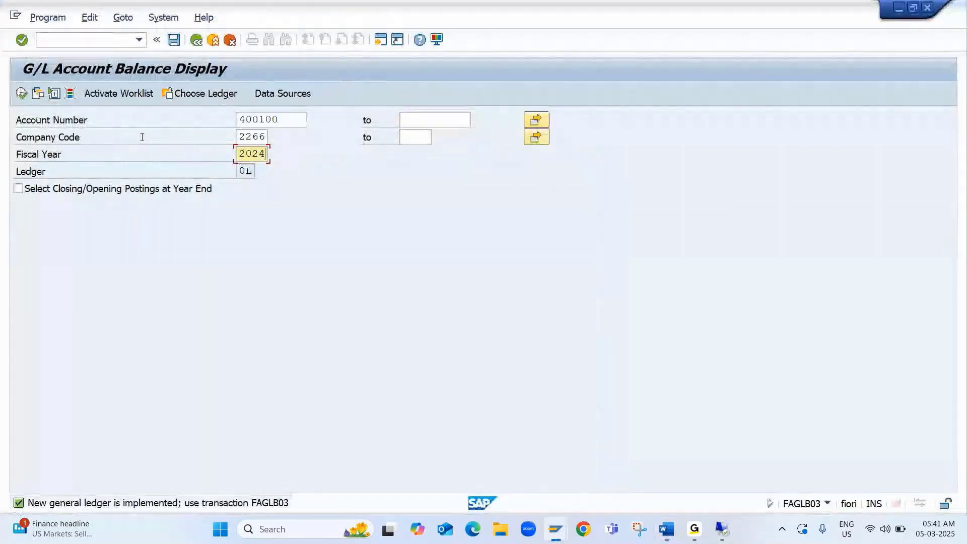
left_click(21, 94)
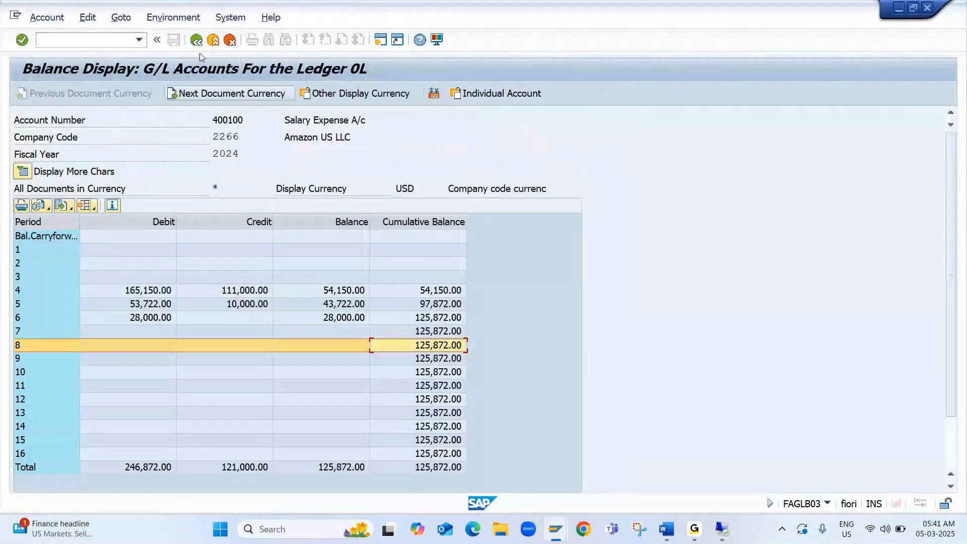
left_click(196, 40)
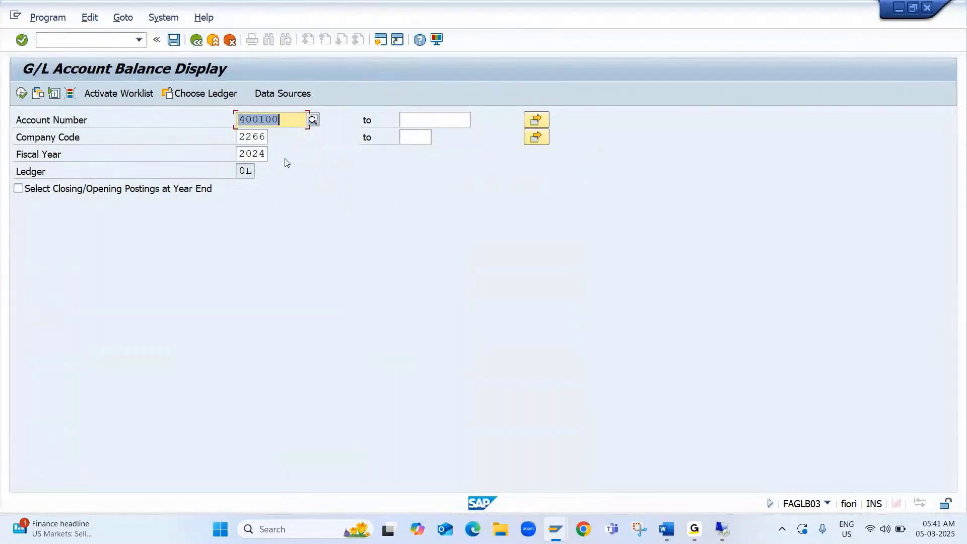
- Switch to the S4 HANA Yearend Activities document in Word and review the vendor, customer and FAGLGVTR G/L carryforward sections
key("alt+Tab")
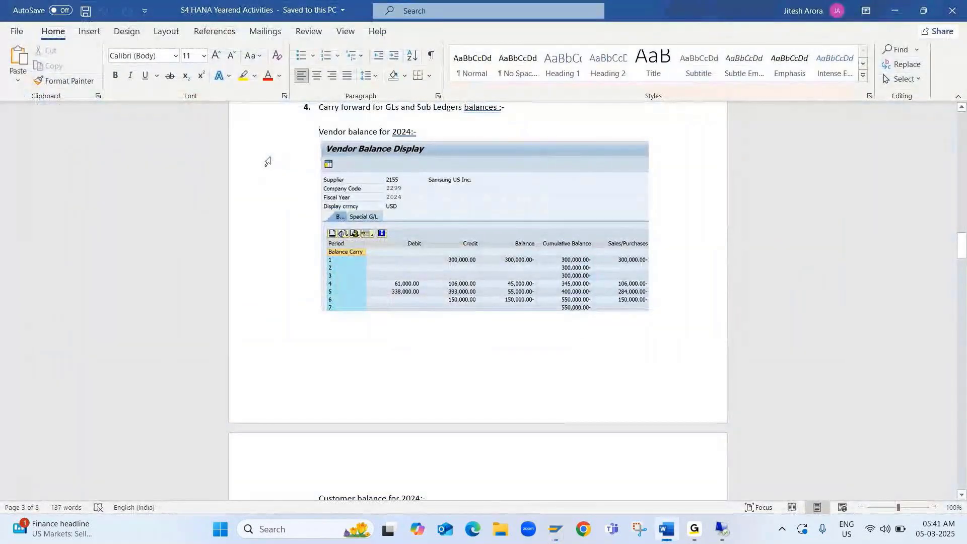
key("Down")
key("Down")
key("Down")
key("Down")
key("Down")
key("Down")
key("Down")
key("Down")
key("Down")
key("Down")
key("Down")
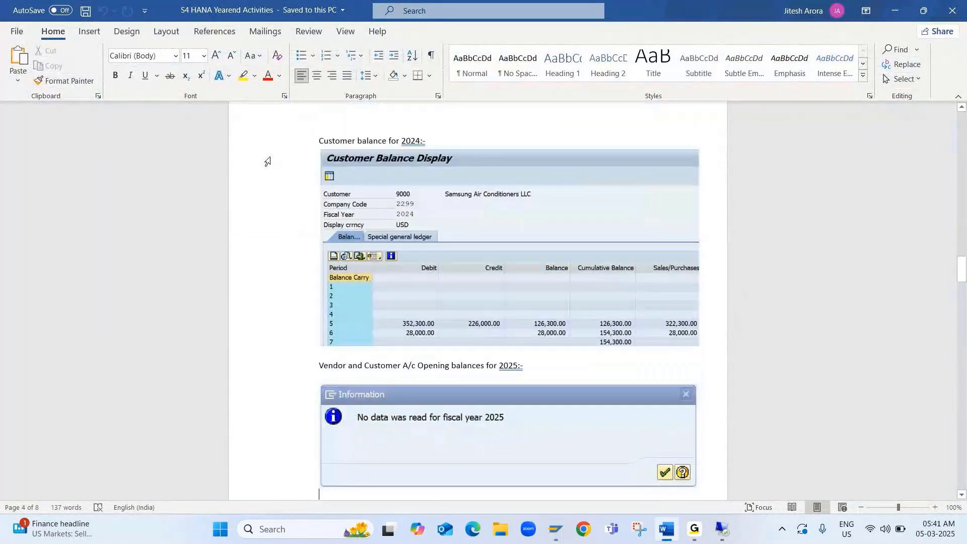
key("Down")
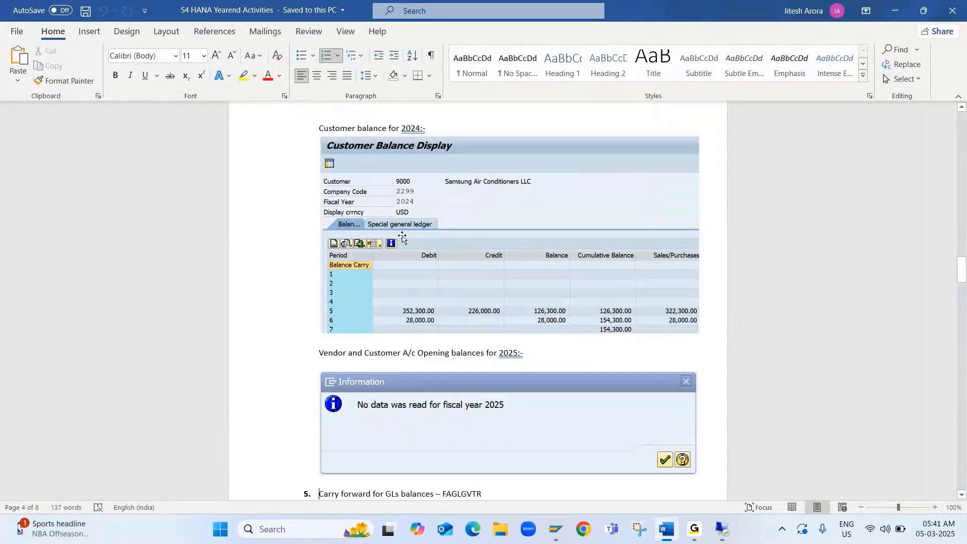
key("Down")
key("Down")
key("Down")
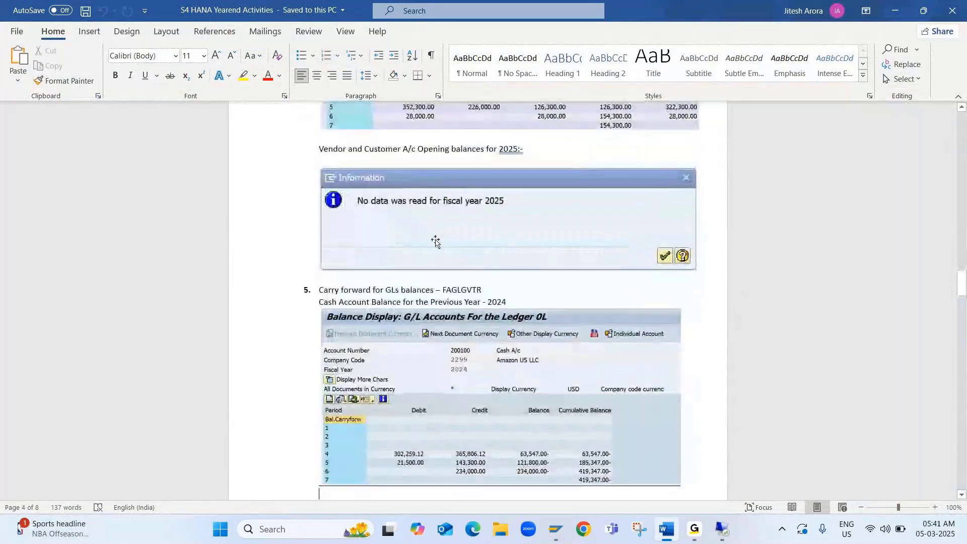
- Switch back to SAP and open Vendor Balance Display with transaction FK10N
key("alt+Tab")
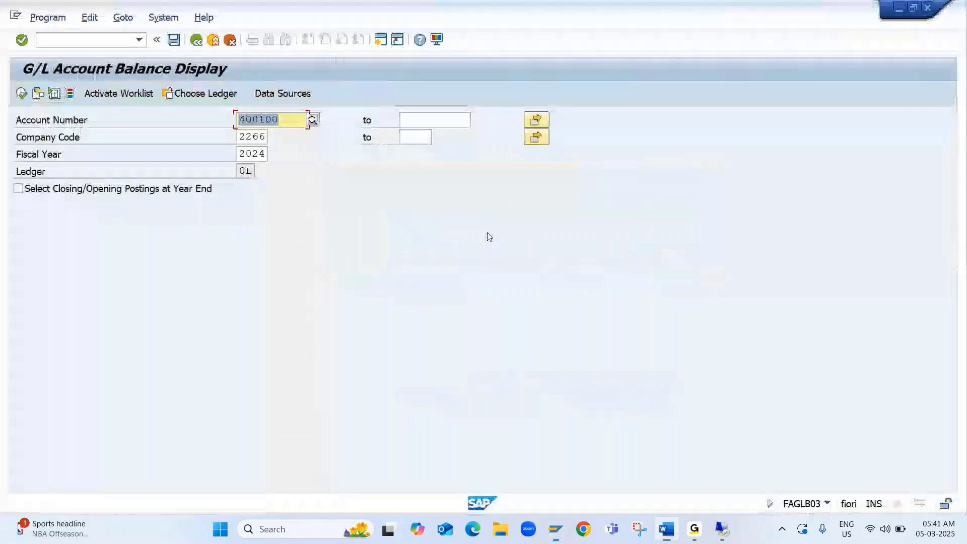
left_click(102, 40)
type("/nfs")
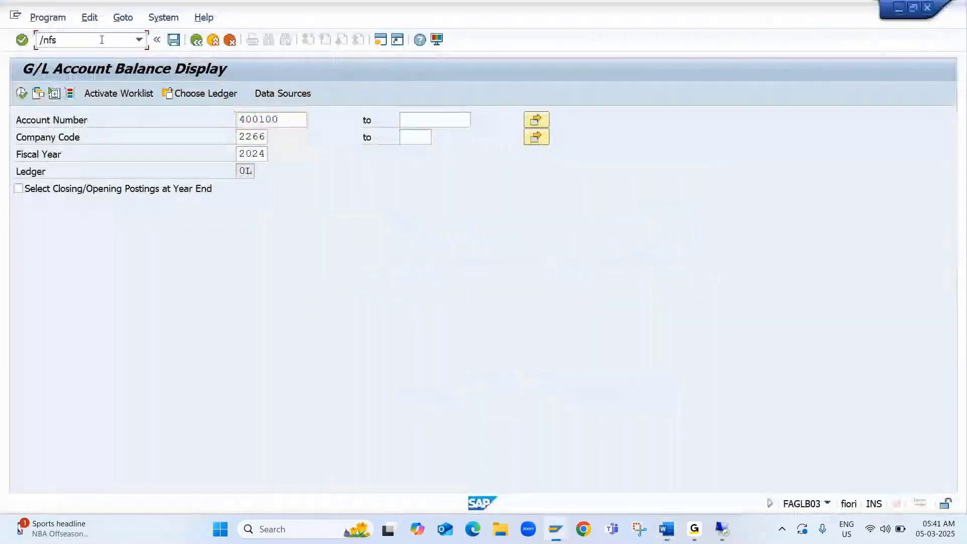
key("BackSpace")
key("BackSpace")
key("BackSpace")
key("BackSpace")
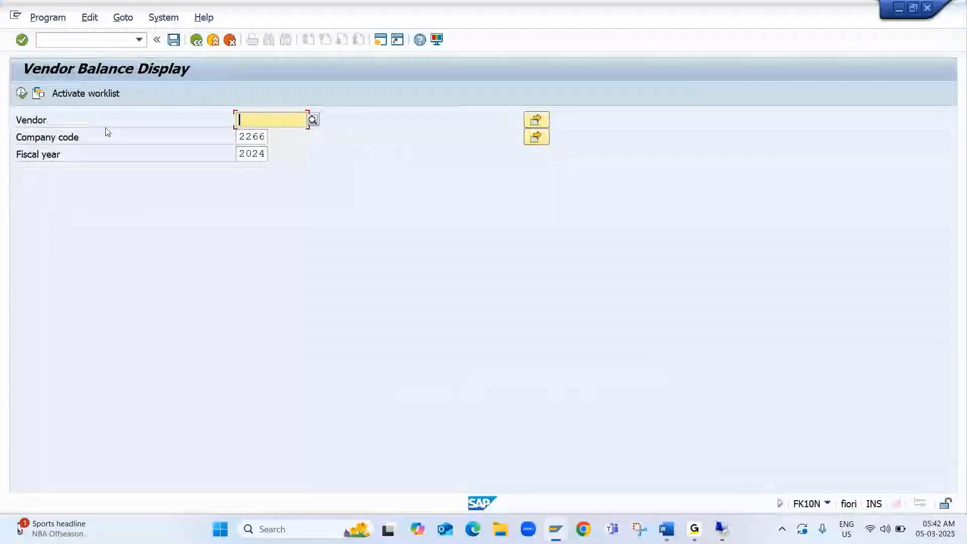
- Find vendor Hitachi Air Conditioners by company code 2266, and examine its fiscal year 2024 balances
left_click(313, 120)
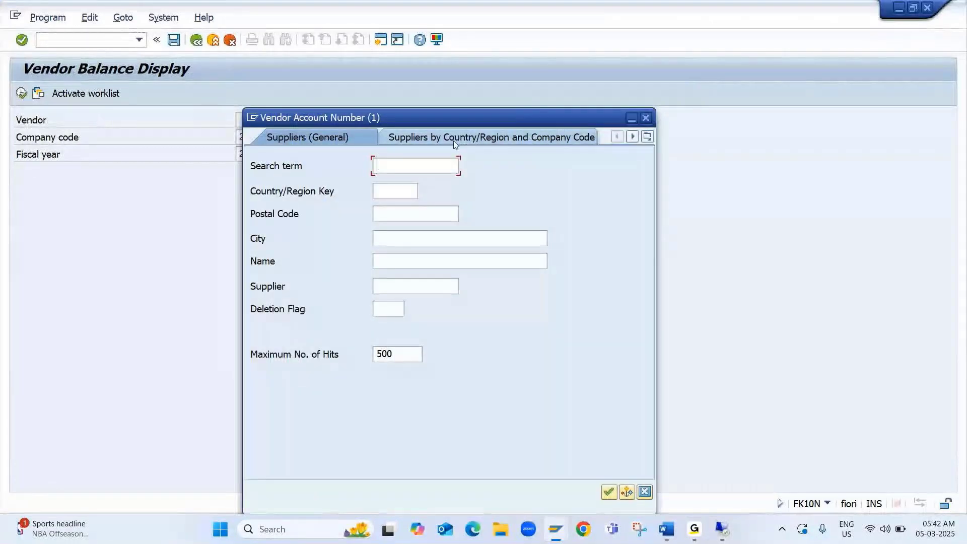
left_click(454, 141)
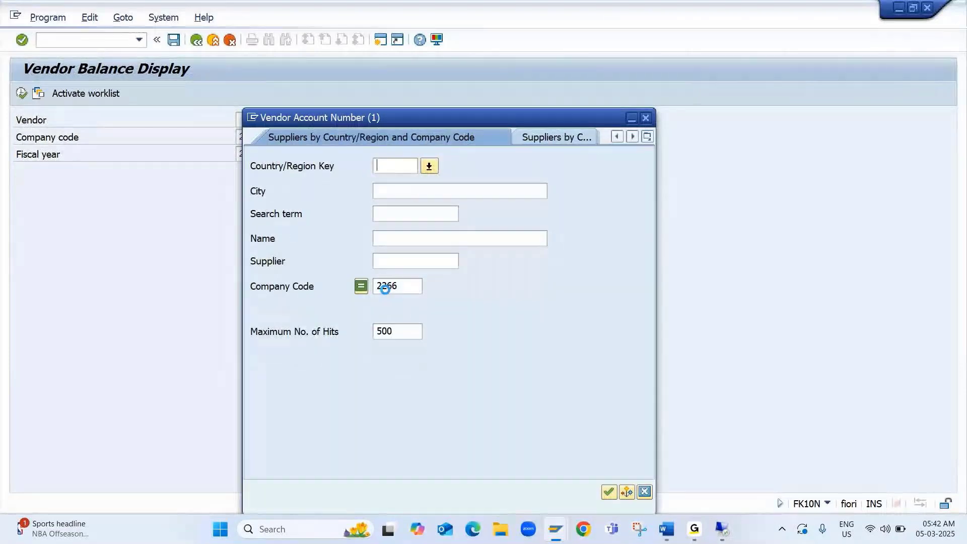
key("Return")
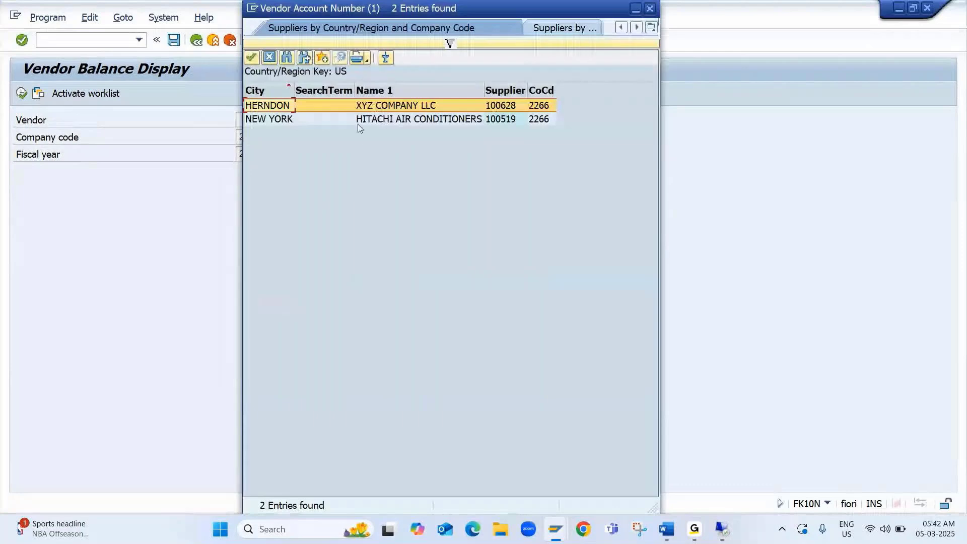
left_click(383, 120)
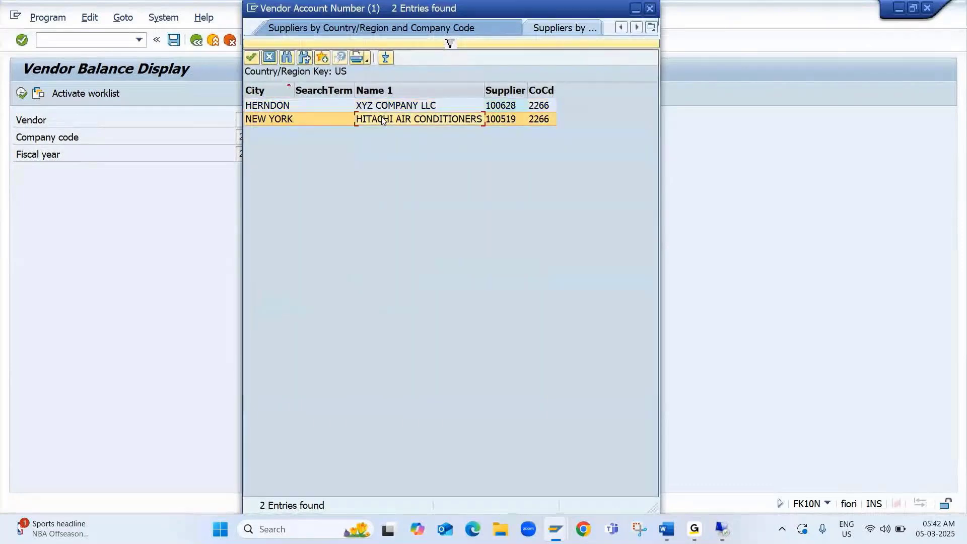
double_click(383, 120)
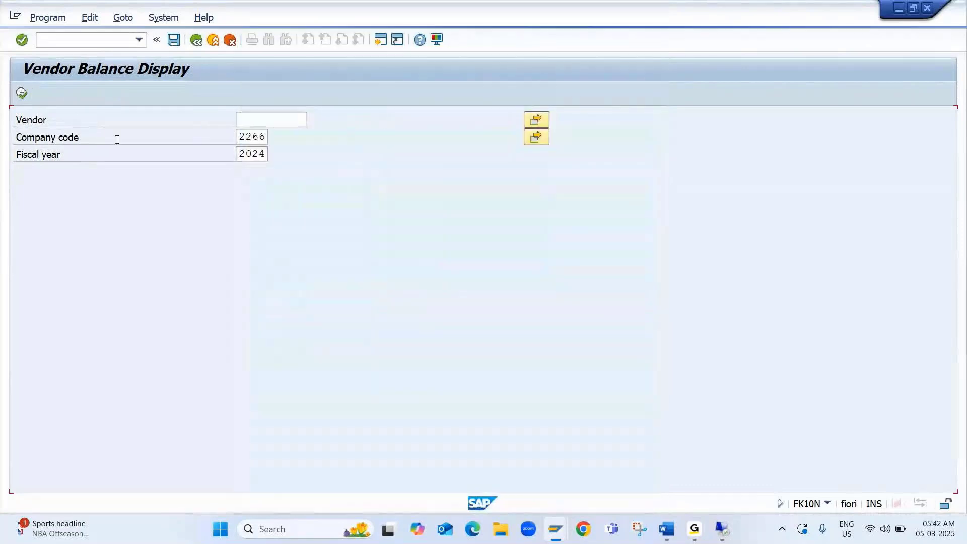
left_click(21, 93)
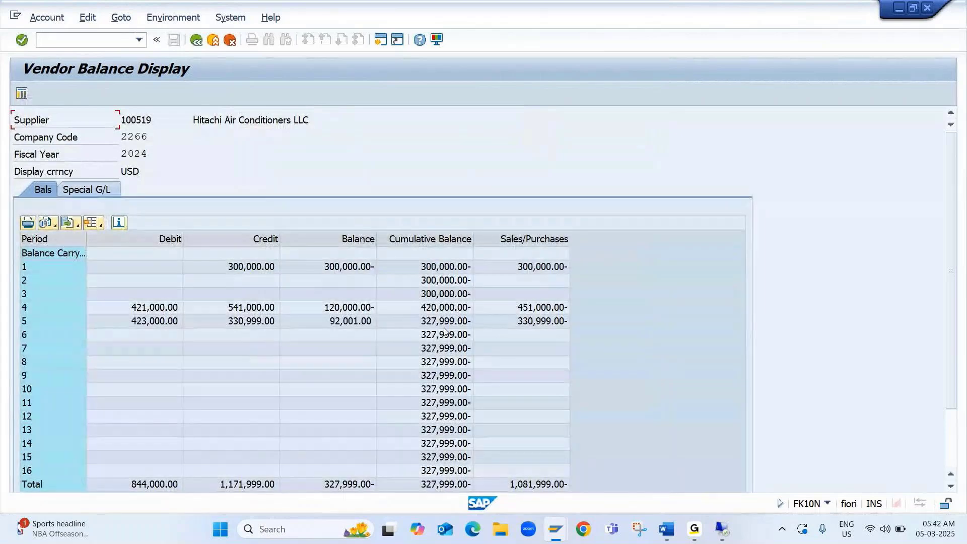
left_click(444, 334)
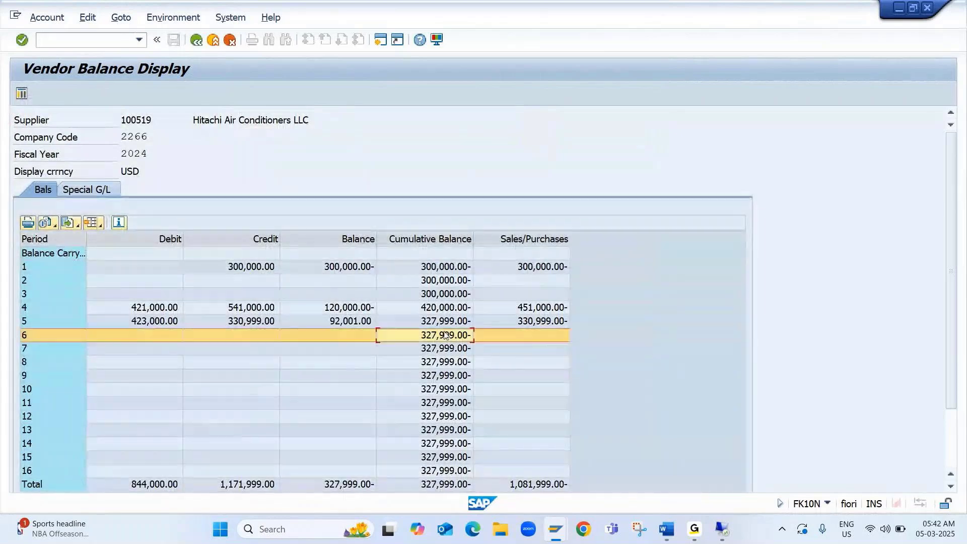
left_click(197, 41)
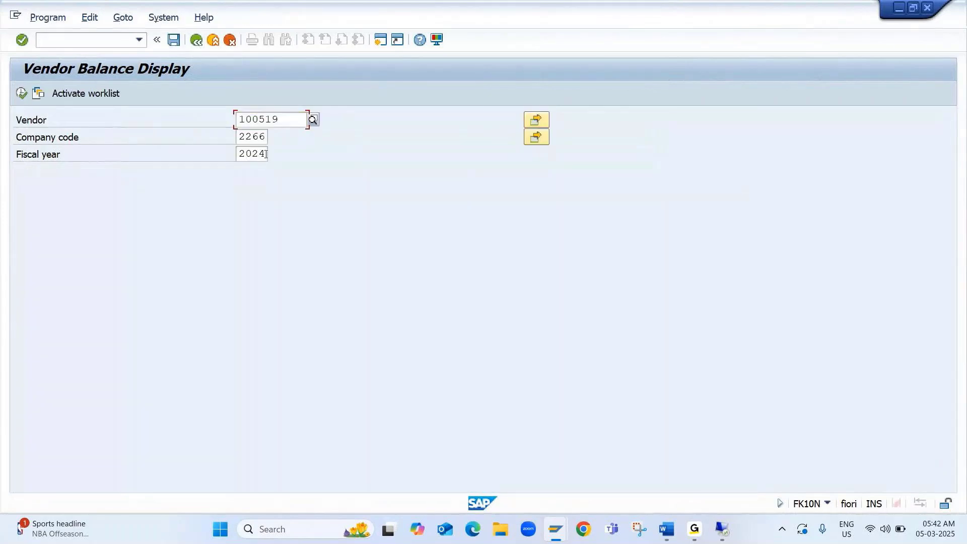
- Check the same vendor's balances for fiscal year 2025 and dismiss the information message
left_click(266, 154)
key("BackSpace")
type("5")
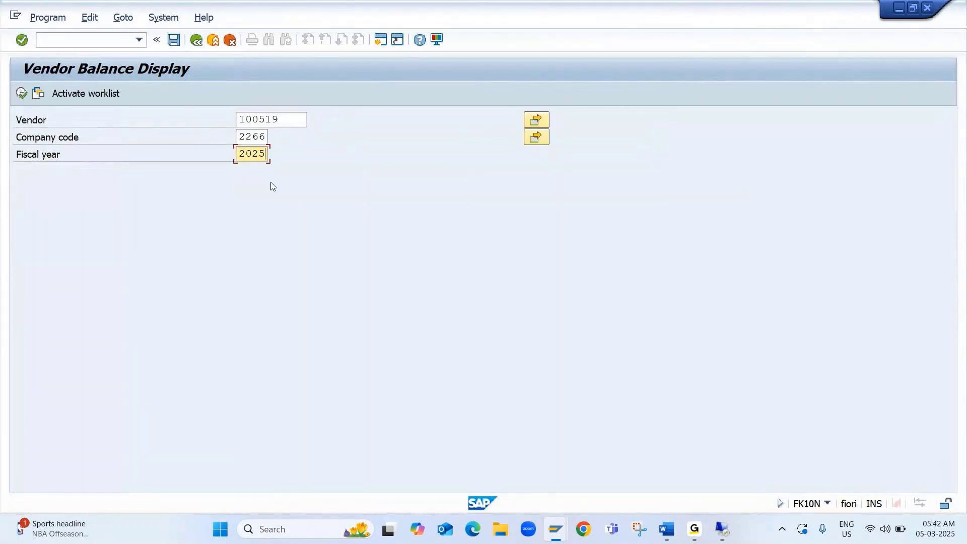
left_click(21, 93)
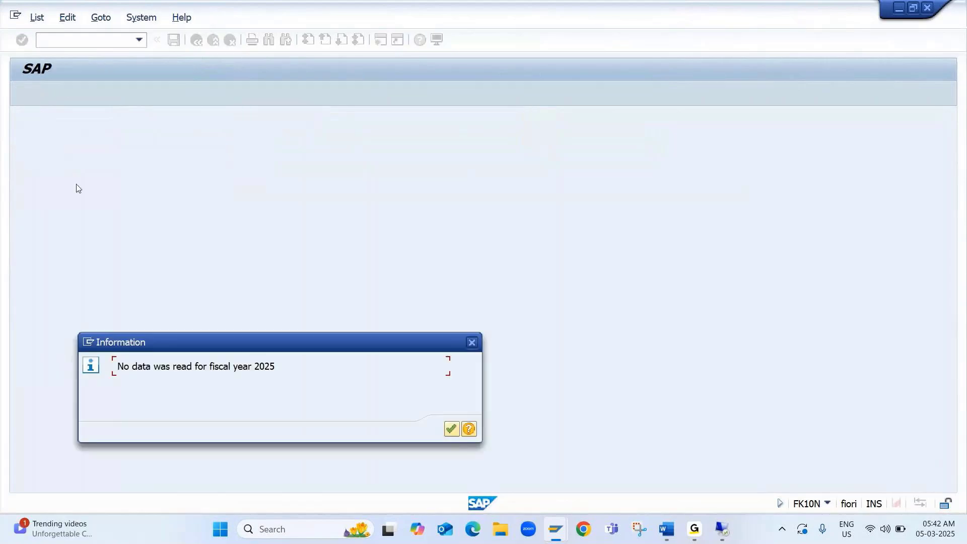
key("Return")
- Open Customer Balance Display (FD10N) and check customer Hitachi Air Conditioners' balances in company code 2266 for fiscal year 2025
left_click(100, 44)
type("/nfbl1n")
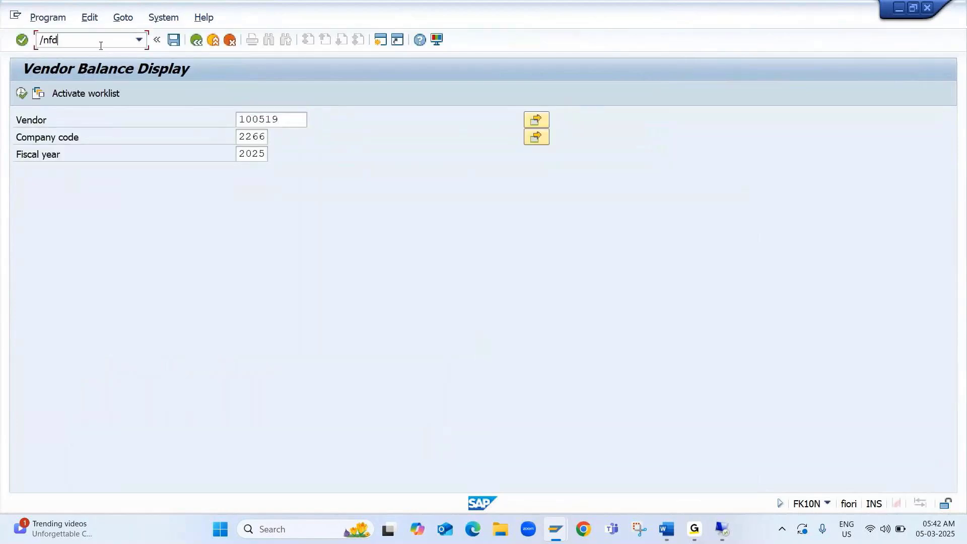
key("Return")
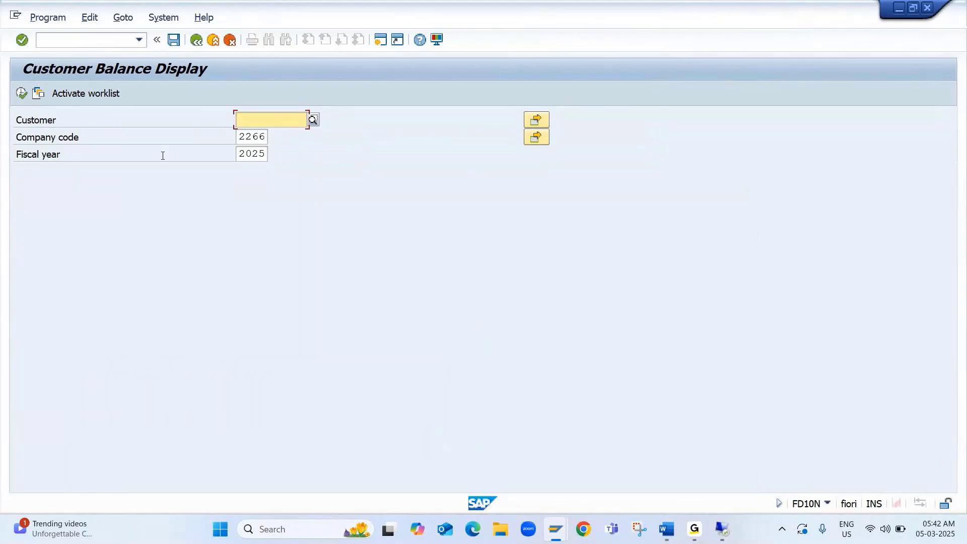
left_click(314, 119)
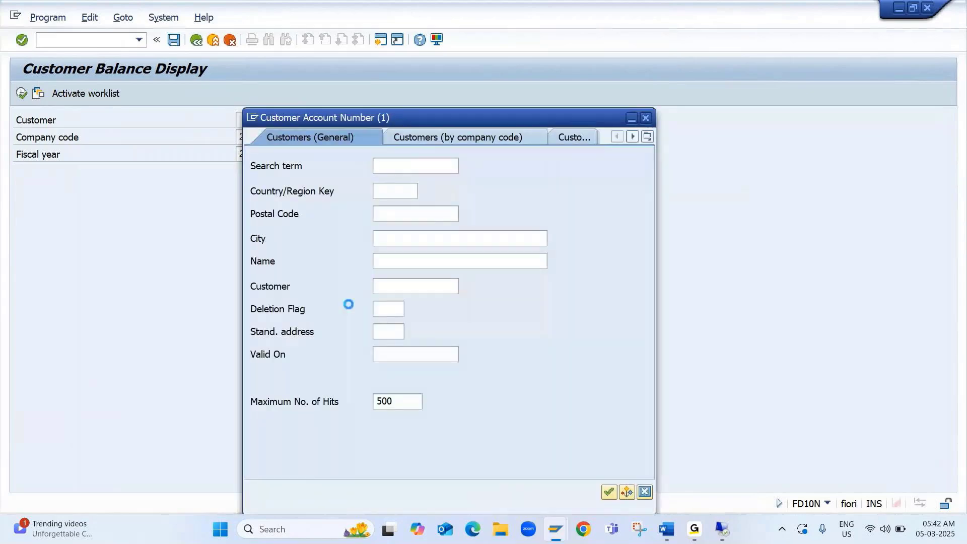
left_click(483, 140)
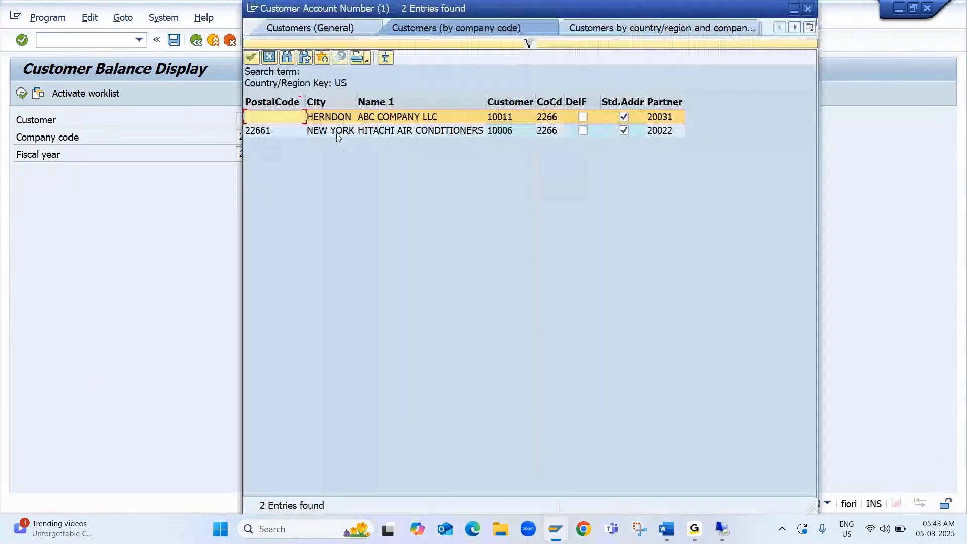
double_click(338, 132)
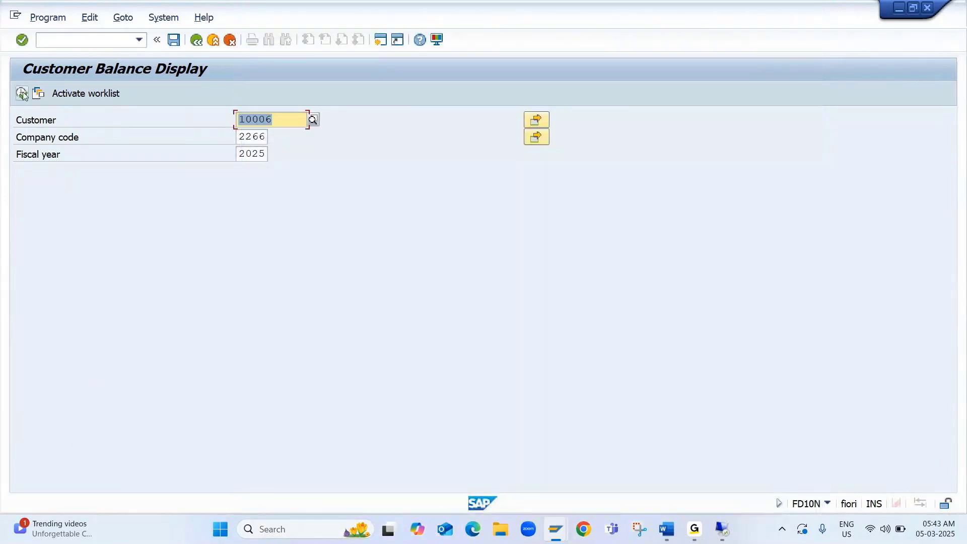
left_click(22, 94)
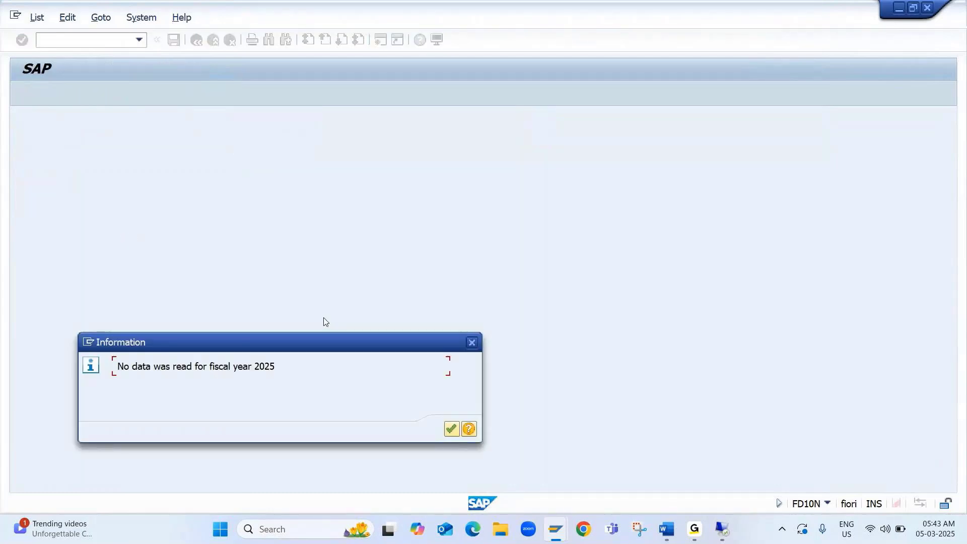
key("Return")
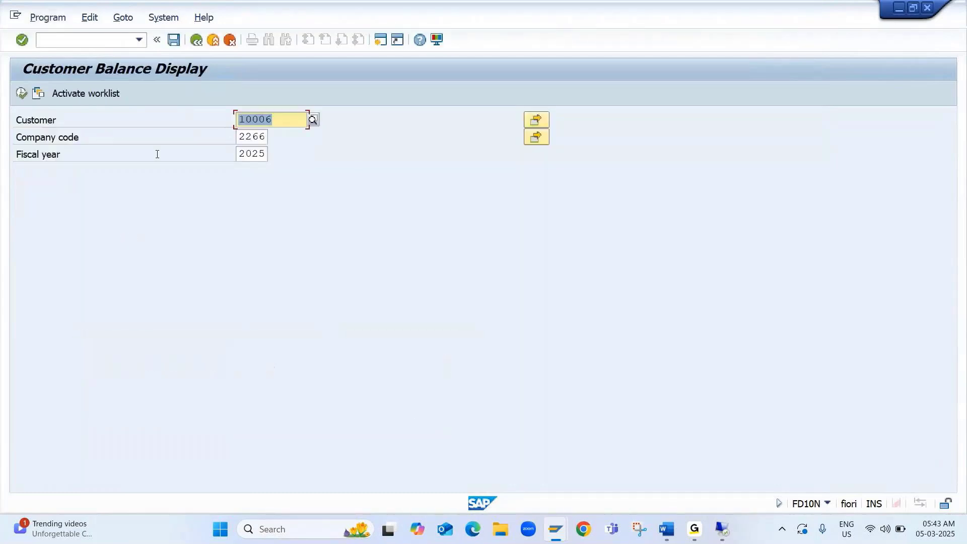
- Set the fiscal year to 2024, examine the customer's balances, and return to the selection screen
left_click(266, 155)
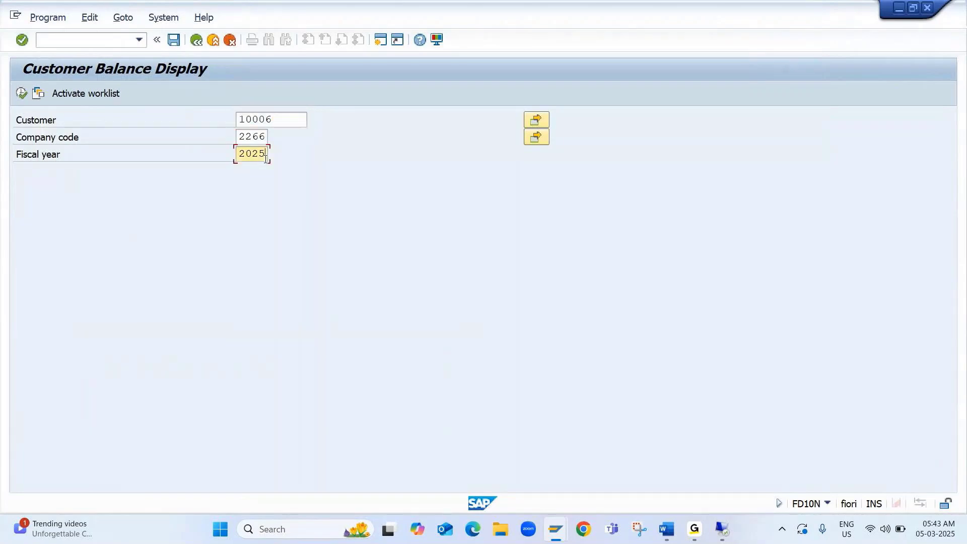
key("BackSpace")
type("4")
left_click(22, 94)
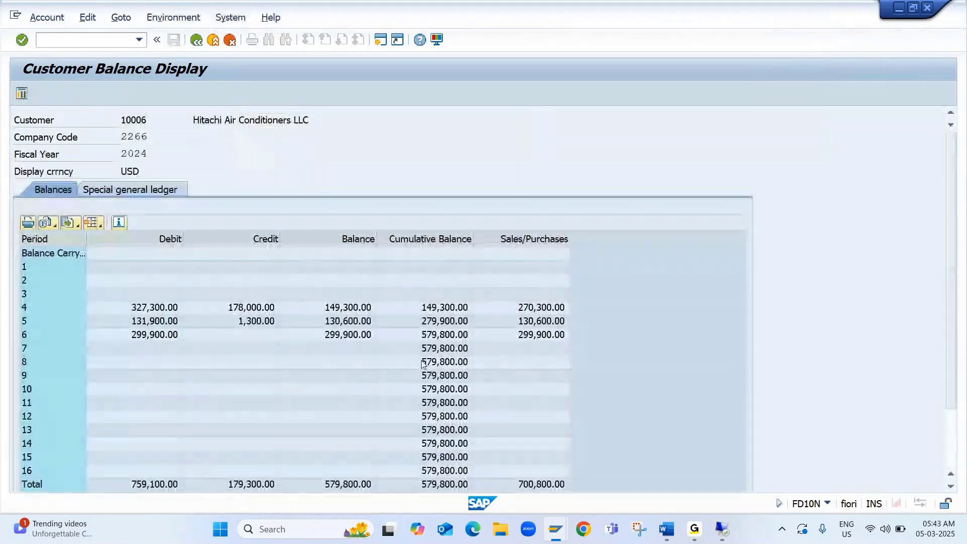
left_click(423, 364)
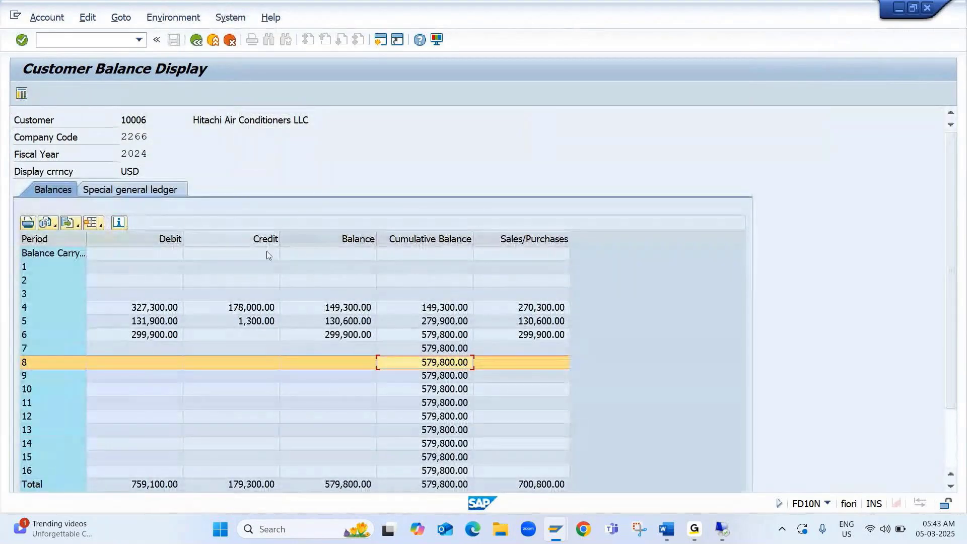
left_click(198, 42)
- Switch to the Word document S4 HANA Yearend Activities, read the G/L balance carryforward section for FAGLGVTR, and return to SAP
key("alt+Tab")
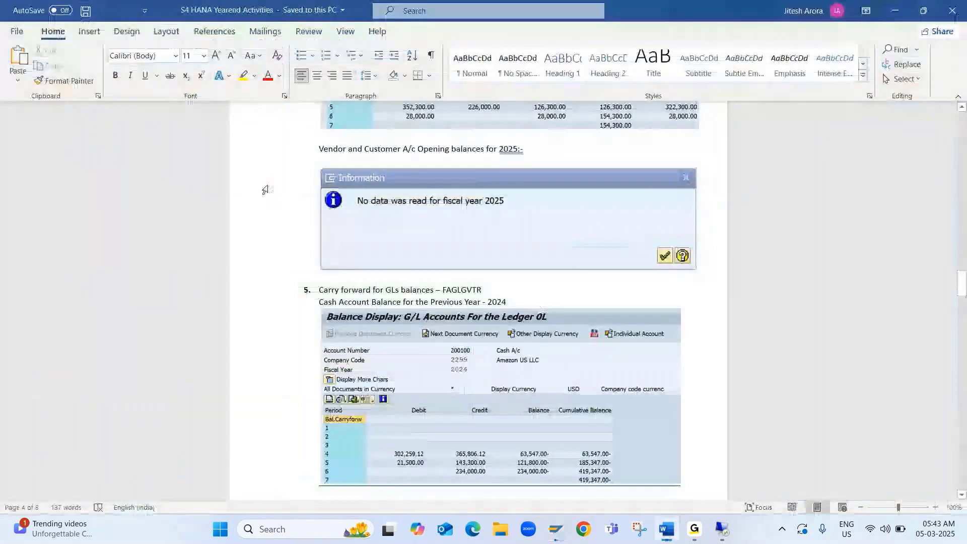
scroll(267, 189, "down", 5)
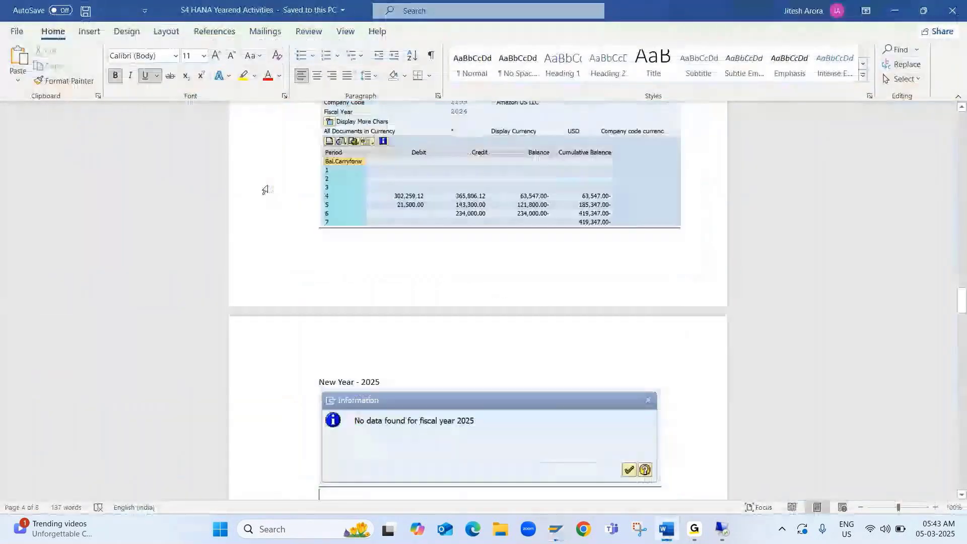
scroll(267, 189, "down", 8)
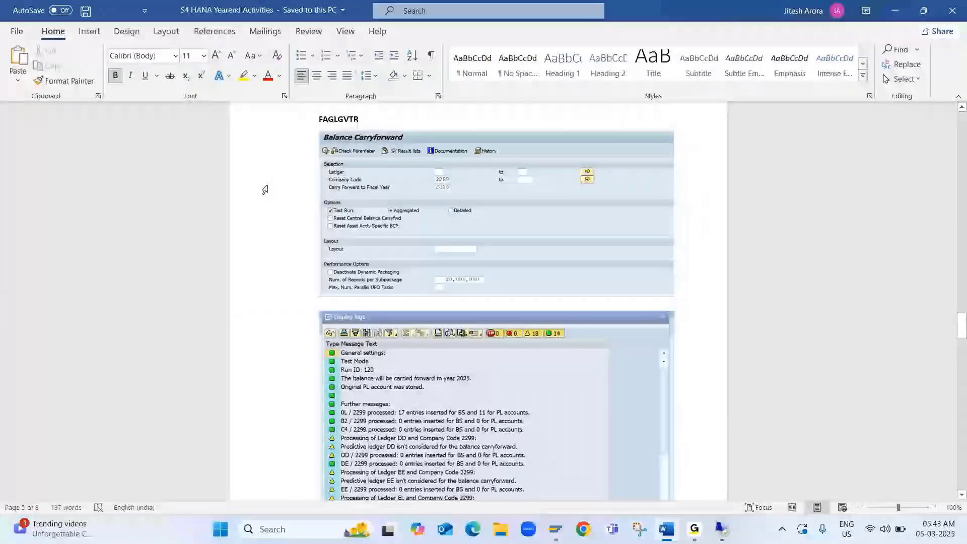
key("alt+Tab")
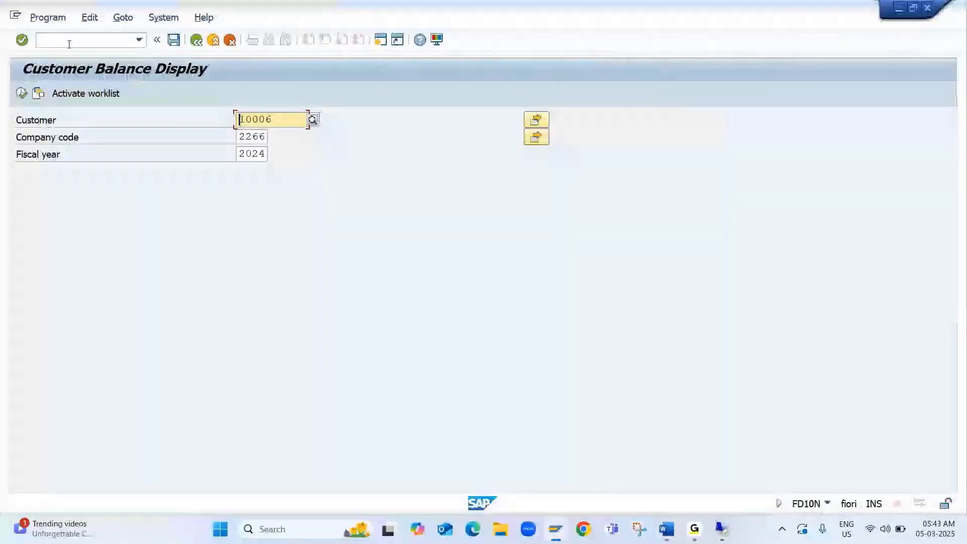
- Open Balance Carryforward (FAGLGVTR) and set ledger 0L, company code 2266 and carry forward to fiscal year 2025
left_click(68, 42)
type("/n")
key("Return")
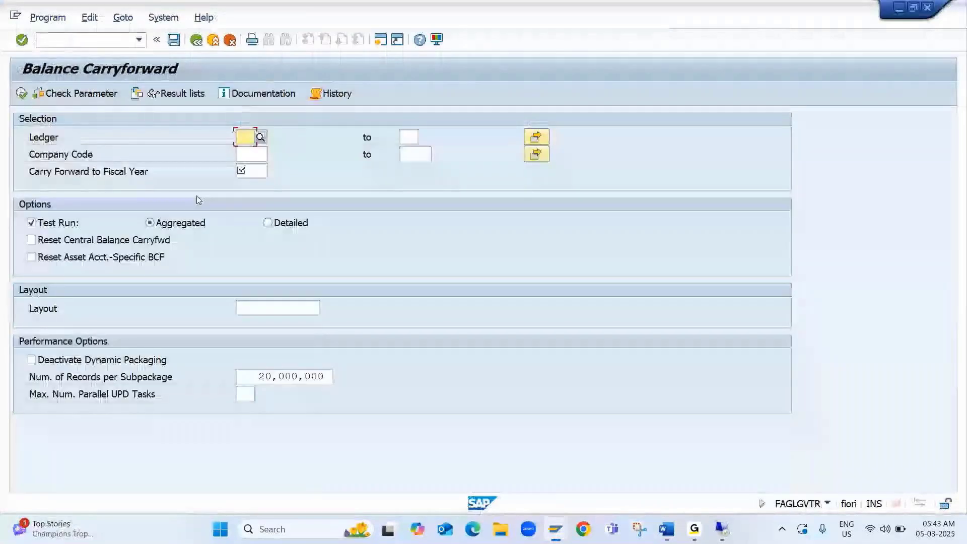
type("01")
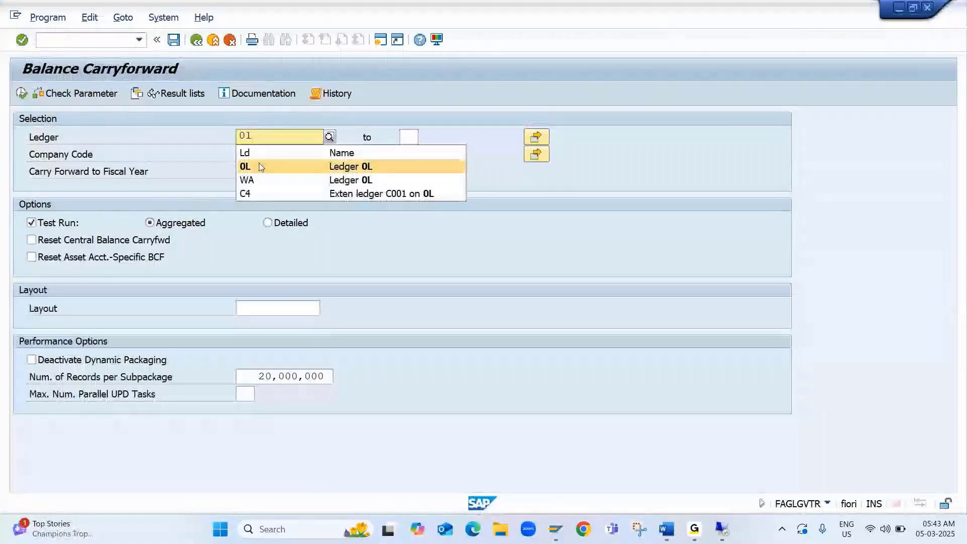
left_click(259, 164)
left_click(253, 156)
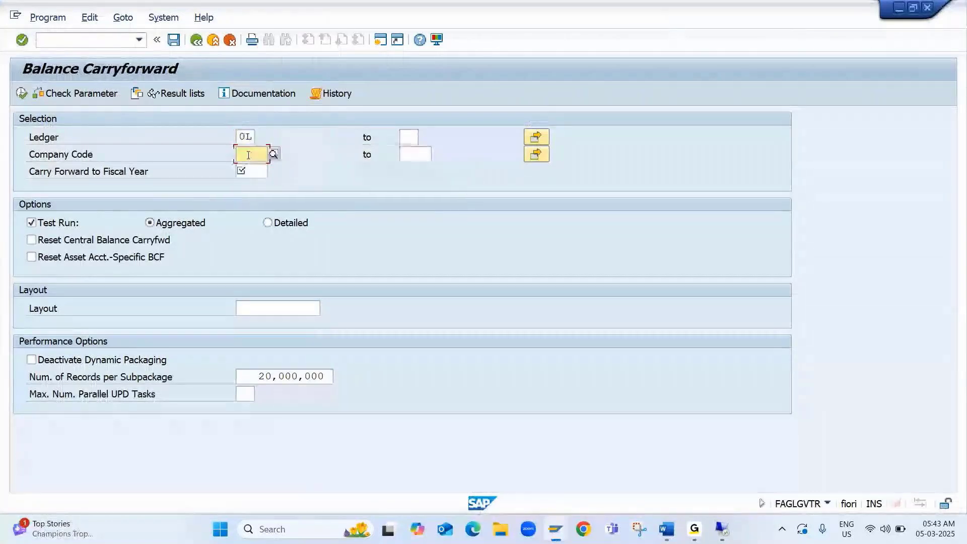
type("2266")
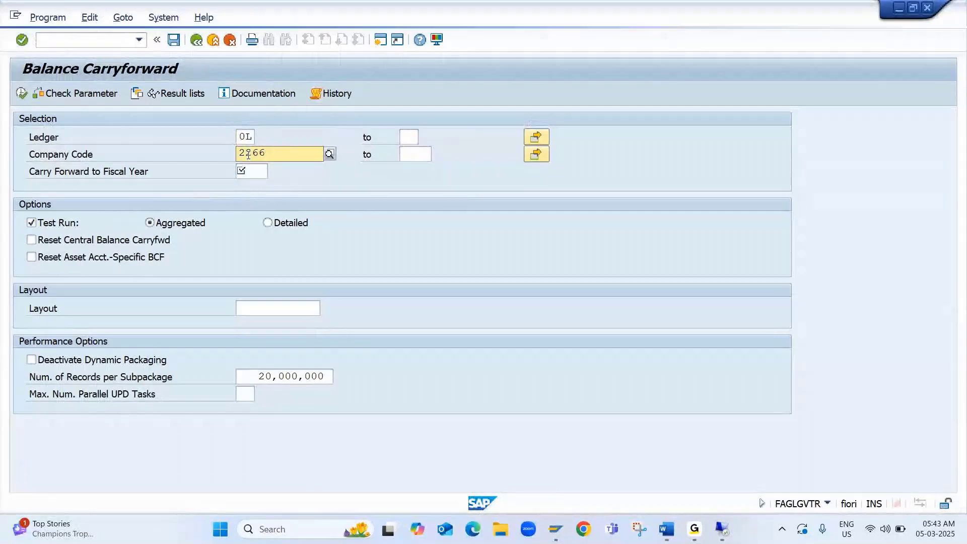
left_click(282, 184)
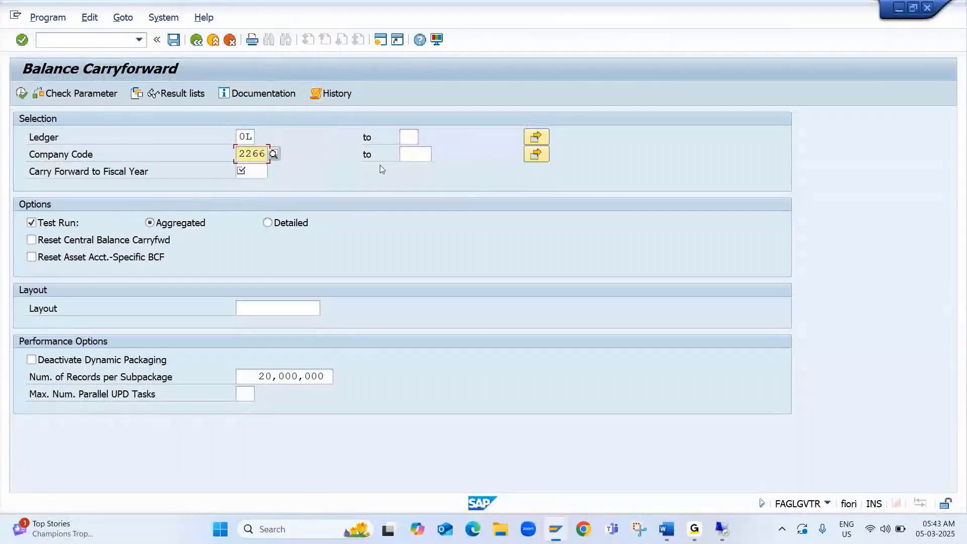
left_click(416, 156)
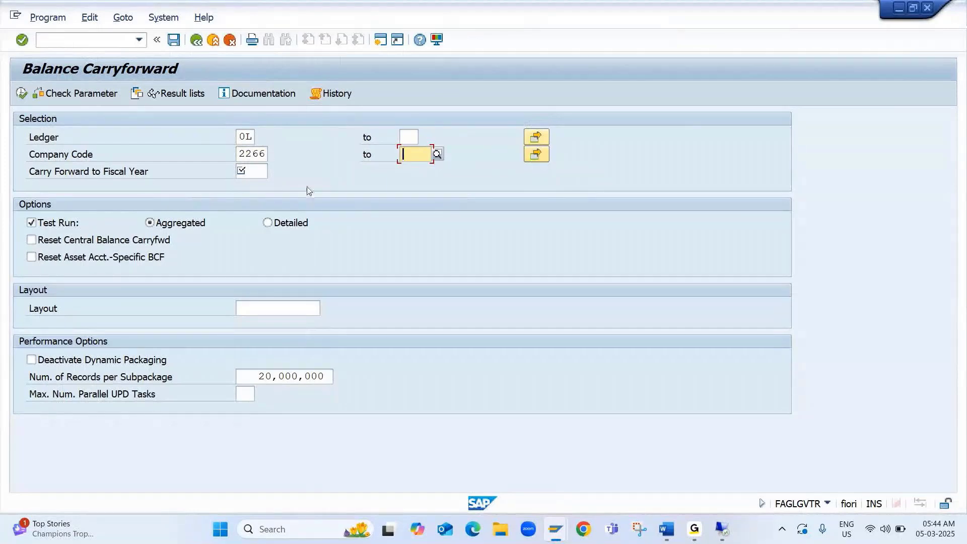
left_click(252, 172)
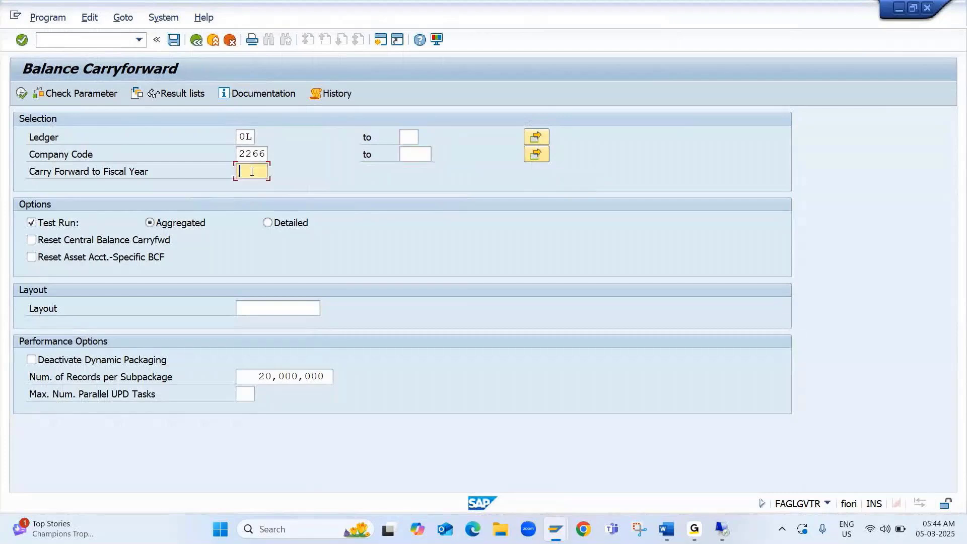
type("202")
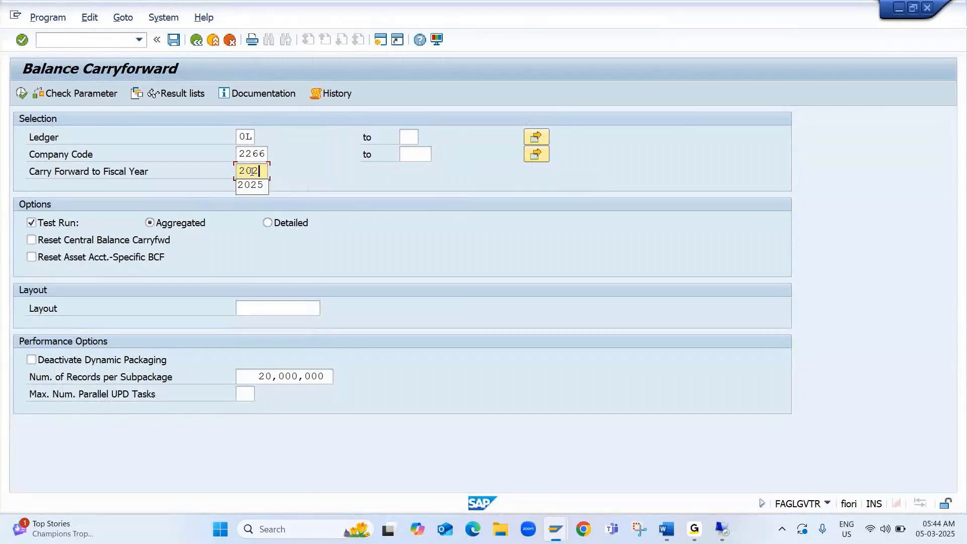
type("5")
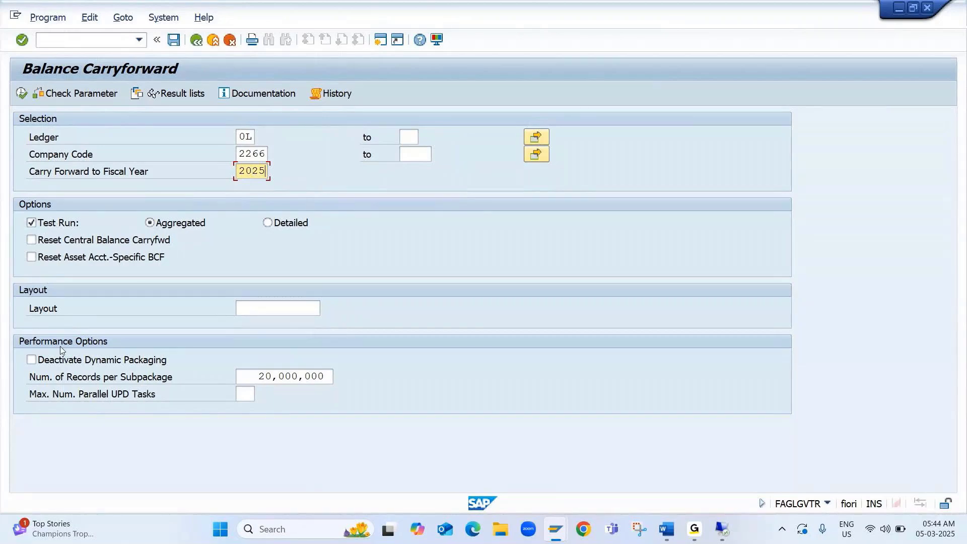
- Execute the balance carryforward as a test run, examine the Sr. Creditor A/c entry, and return to the selection screen
left_click(21, 94)
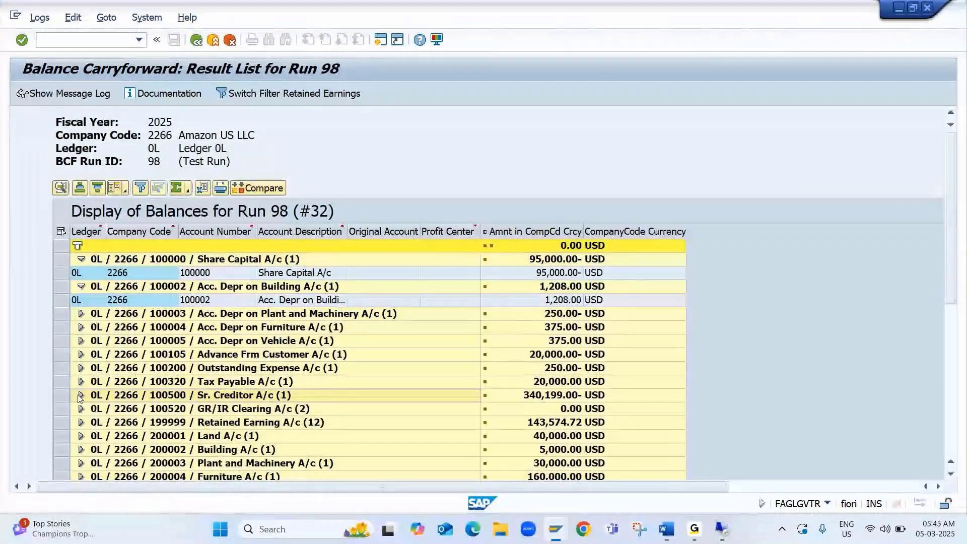
left_click(81, 395)
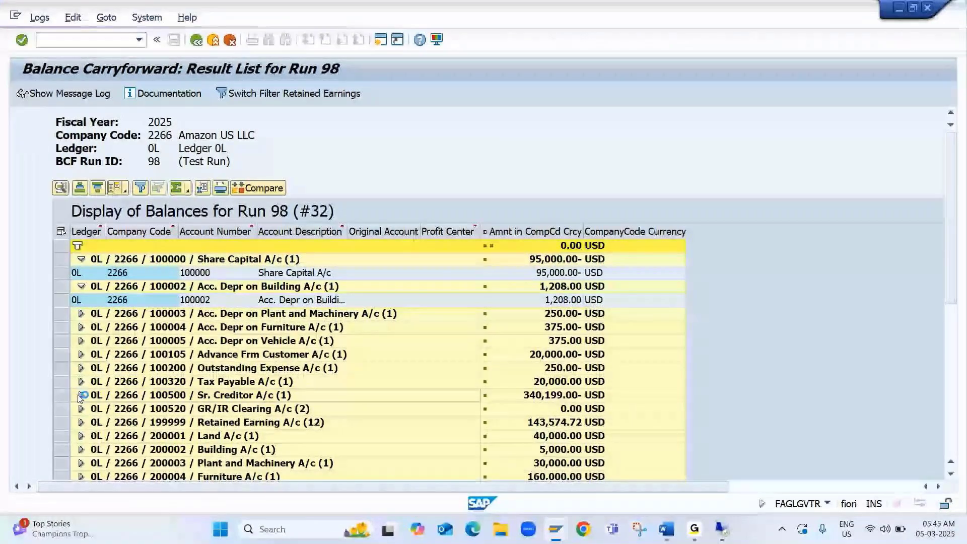
key("F3")
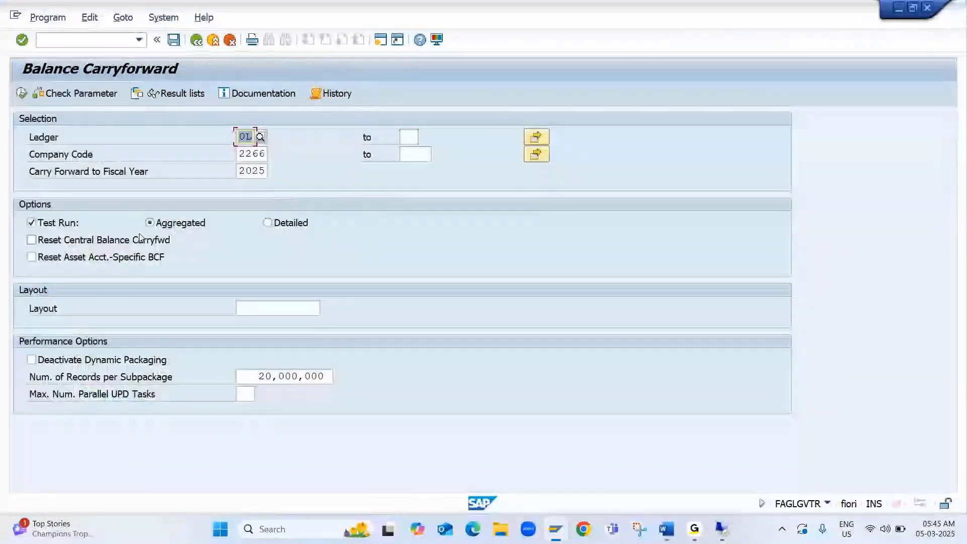
- Deactivate Test Run and execute the actual balance carryforward for company code 2266 into fiscal year 2025
left_click(31, 223)
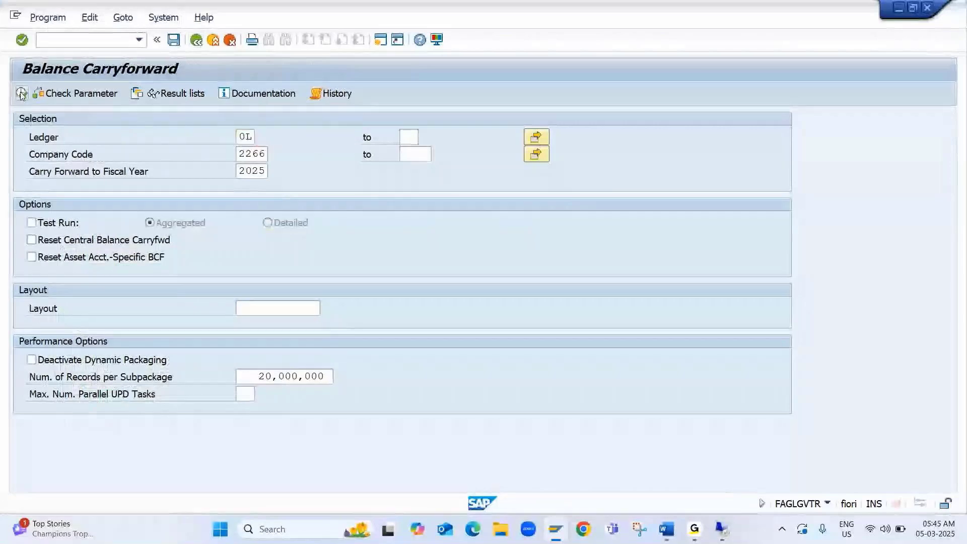
left_click(22, 94)
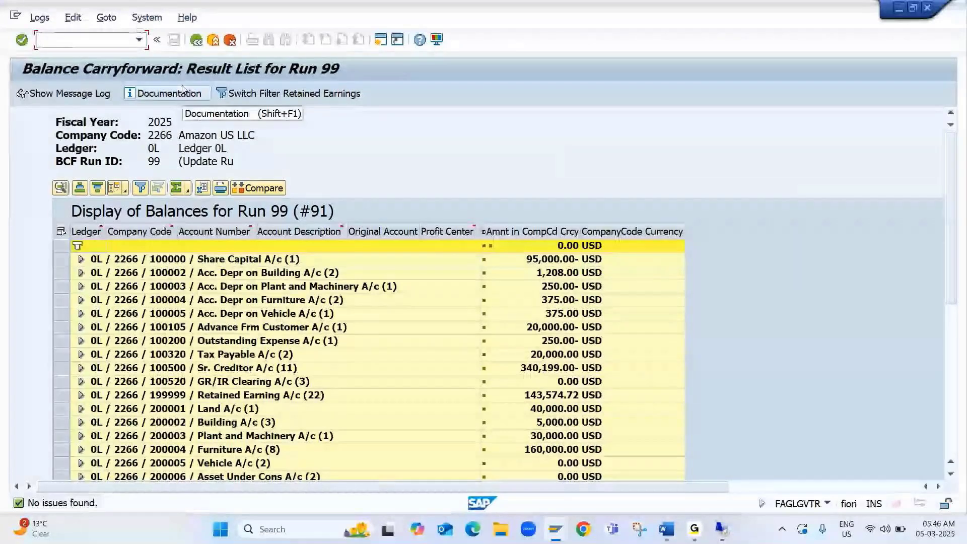
- Open G/L Account Balance Display (FS10N), examine Cash account 200100's fiscal year 2024 balances, and return to the selection screen
type("/nfs10n")
key("Return")
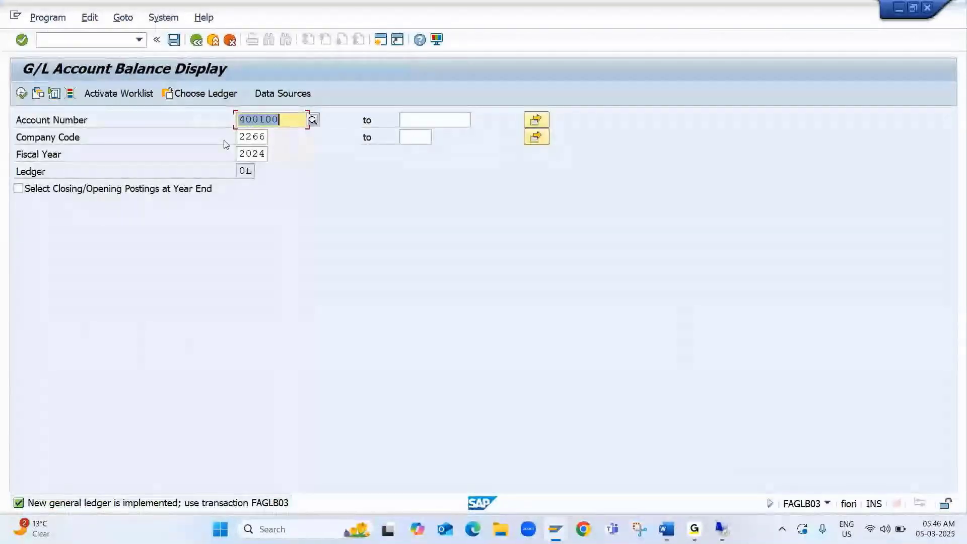
type("200100")
key("Tab")
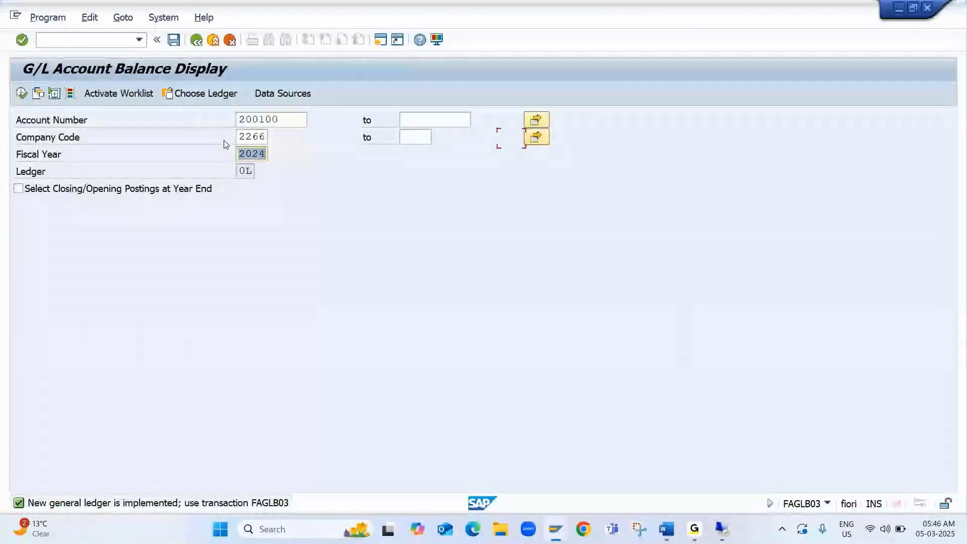
left_click(21, 93)
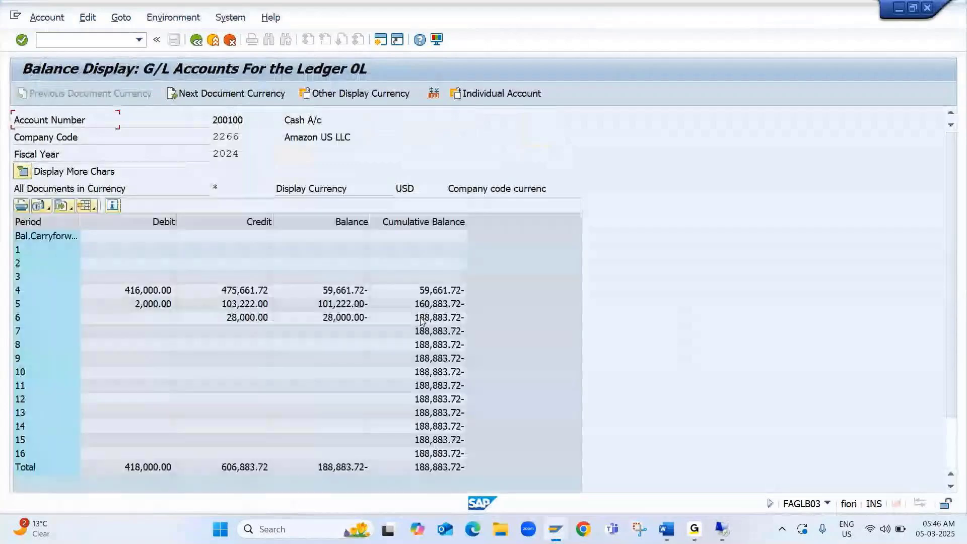
left_click(429, 333)
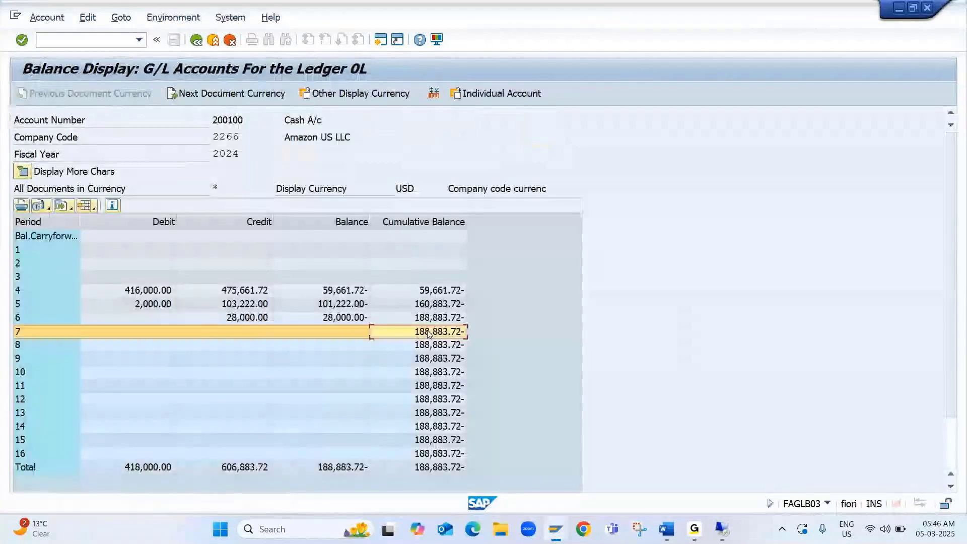
left_click(199, 43)
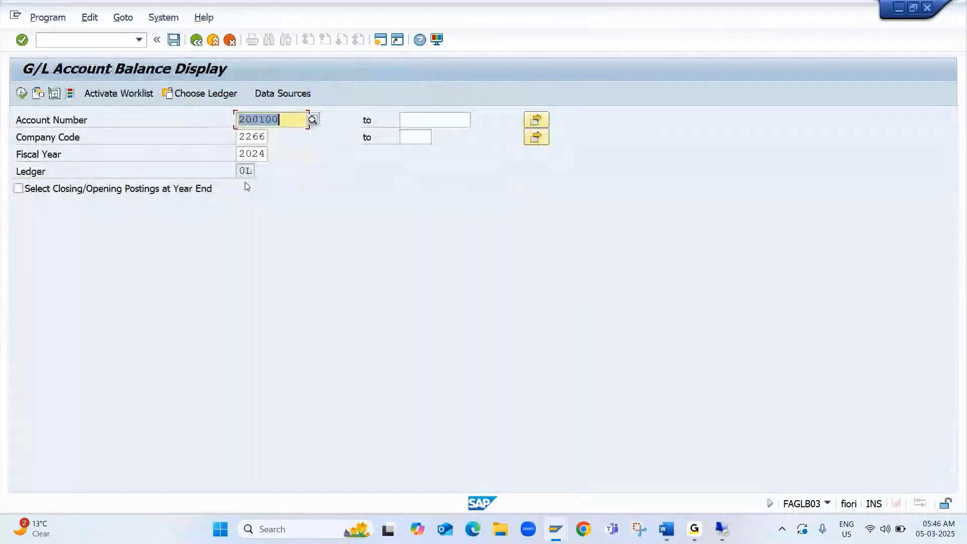
- Set the fiscal year to 2025, and examine the Cash account's carryforward, period 3 and period 4 balances
left_click(264, 155)
key("BackSpace")
type("5")
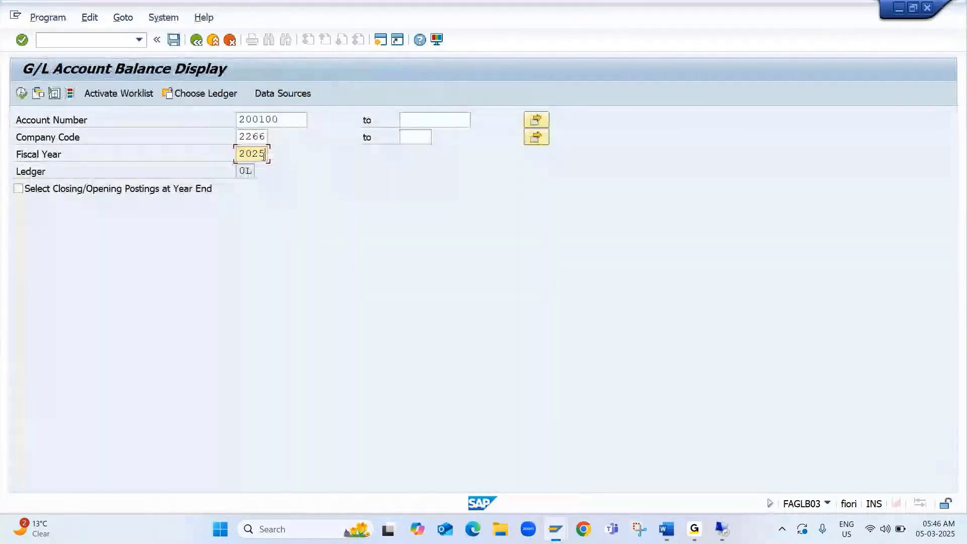
key("F8")
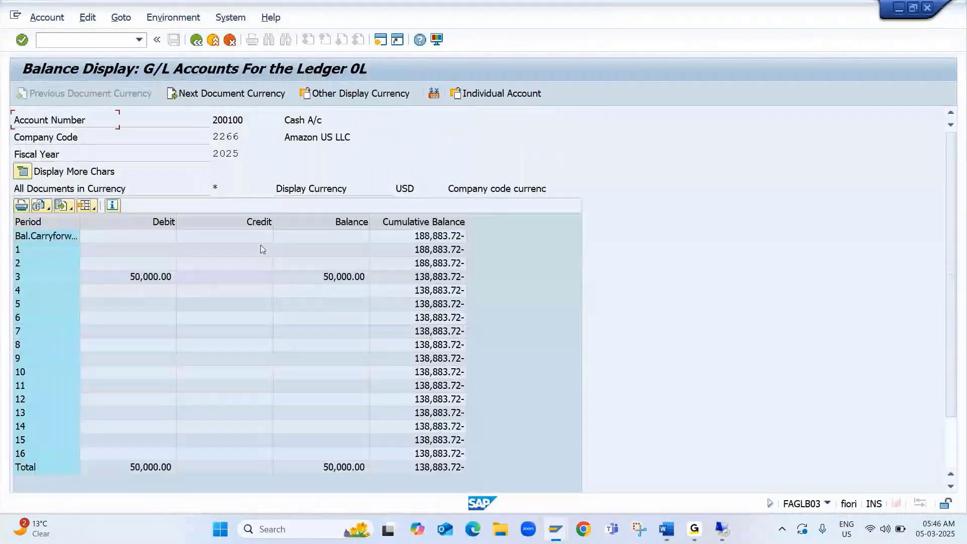
left_click(426, 238)
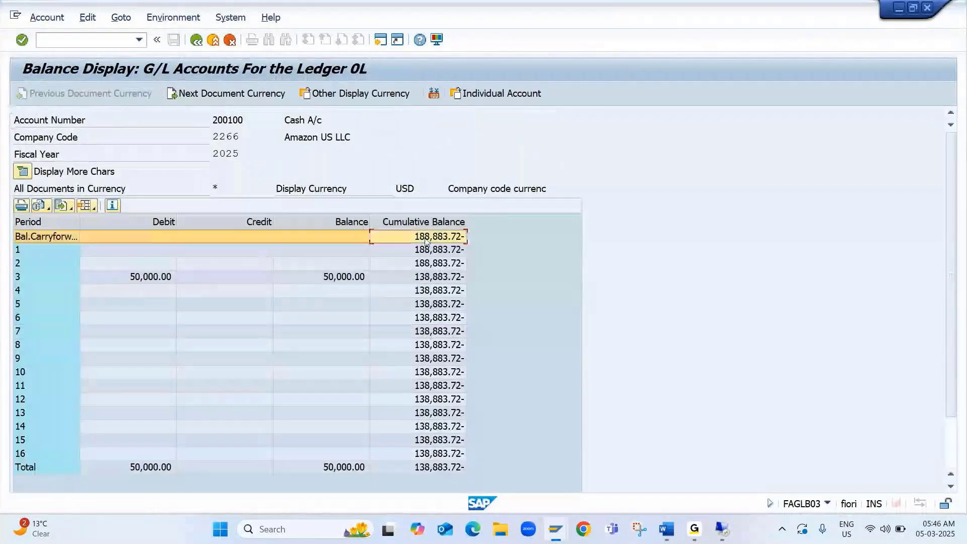
left_click(155, 281)
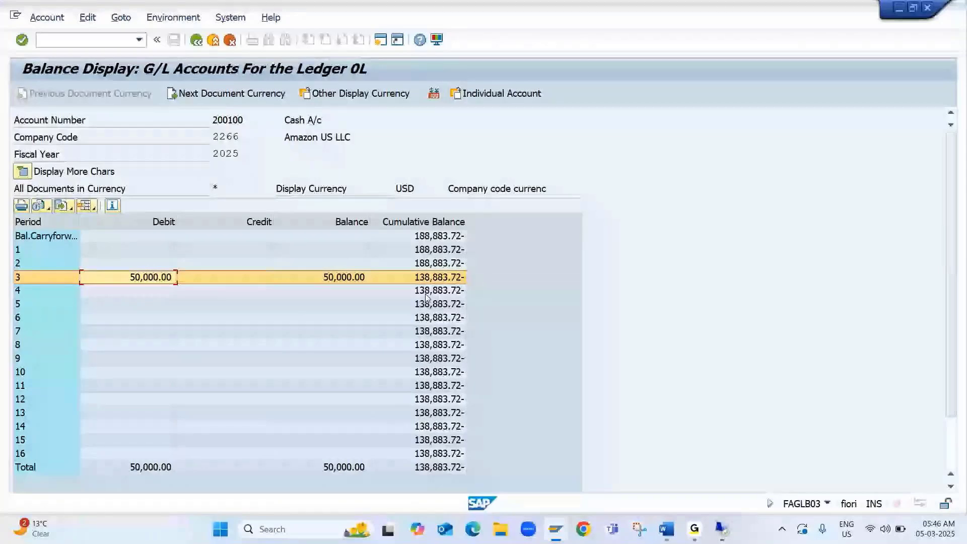
left_click(426, 292)
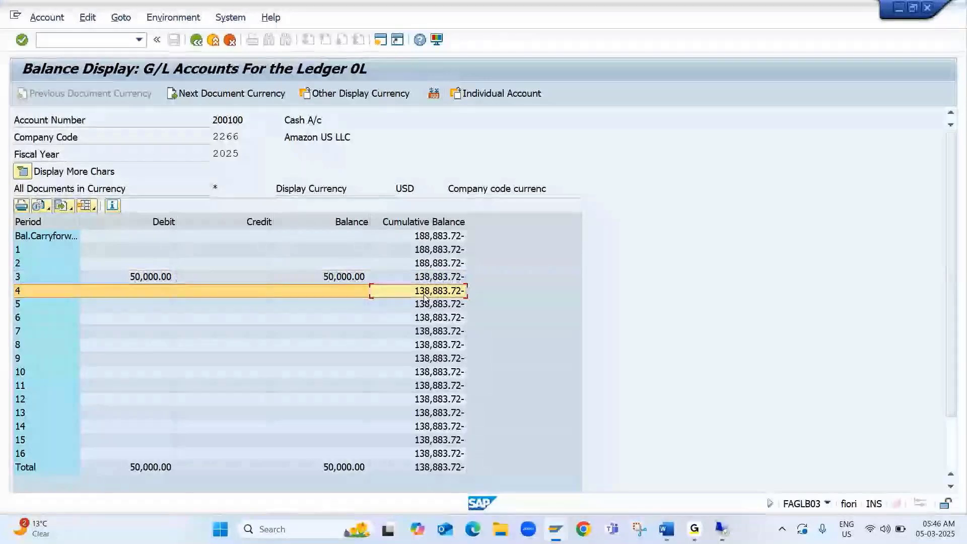
left_click(197, 41)
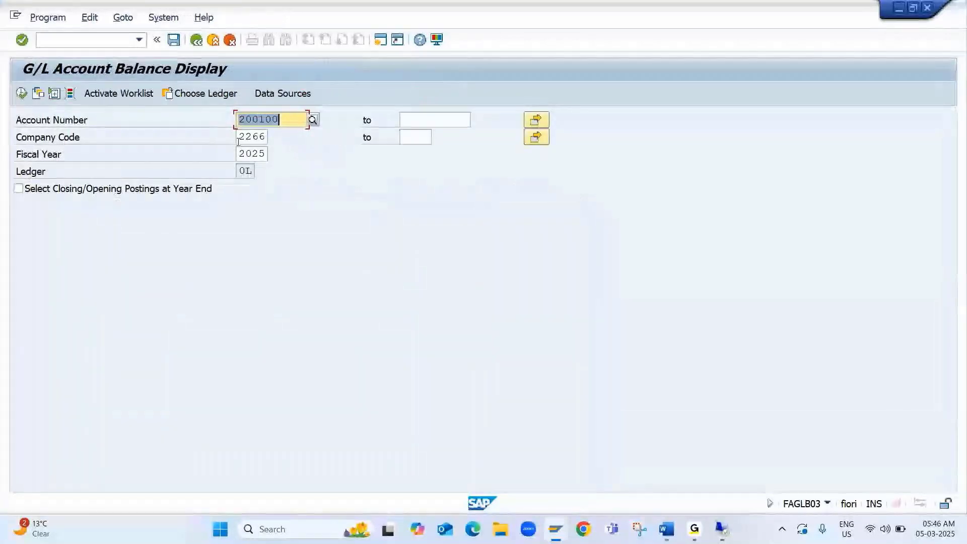
- Display G/L account 100500 for fiscal year 2025, examine its carryforward balance, and return to the selection screen
type("100500")
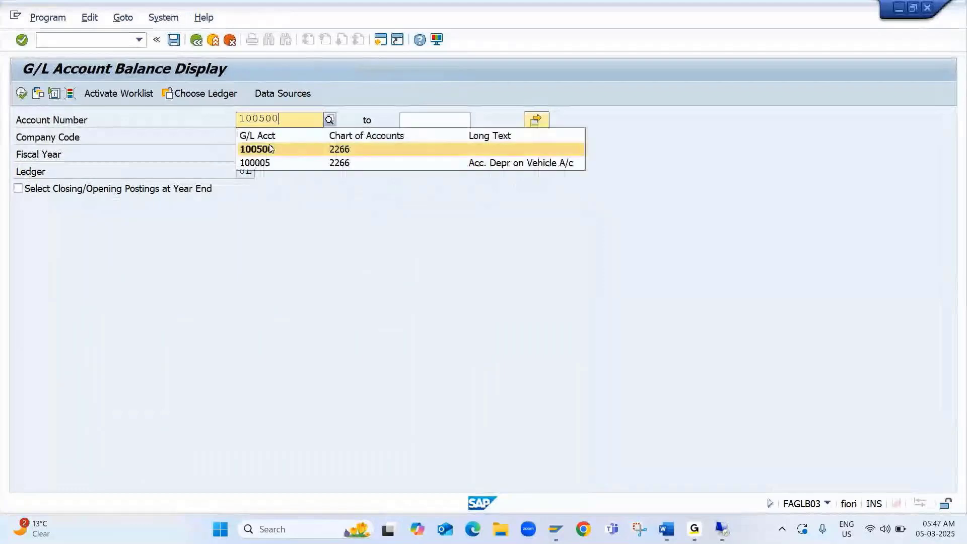
left_click(240, 149)
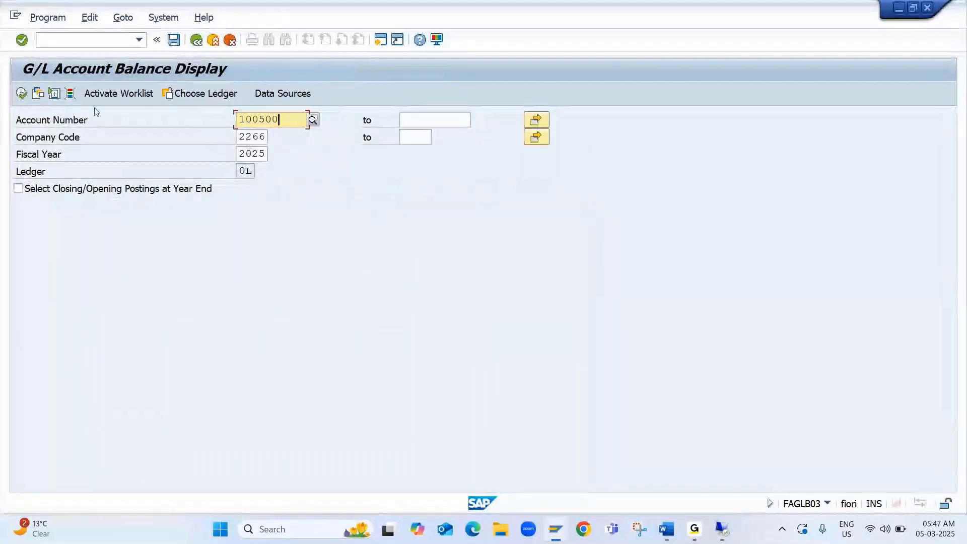
key("F8")
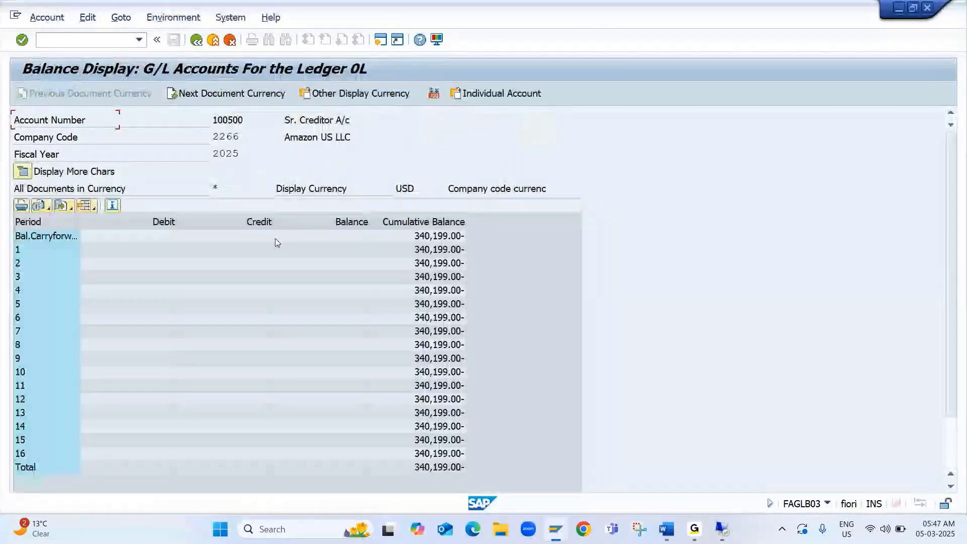
left_click(362, 238)
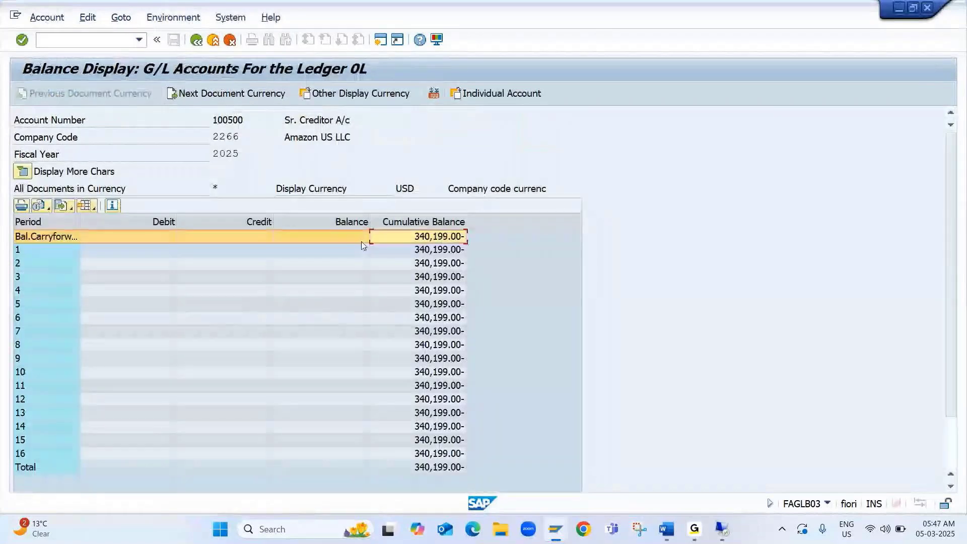
left_click(197, 40)
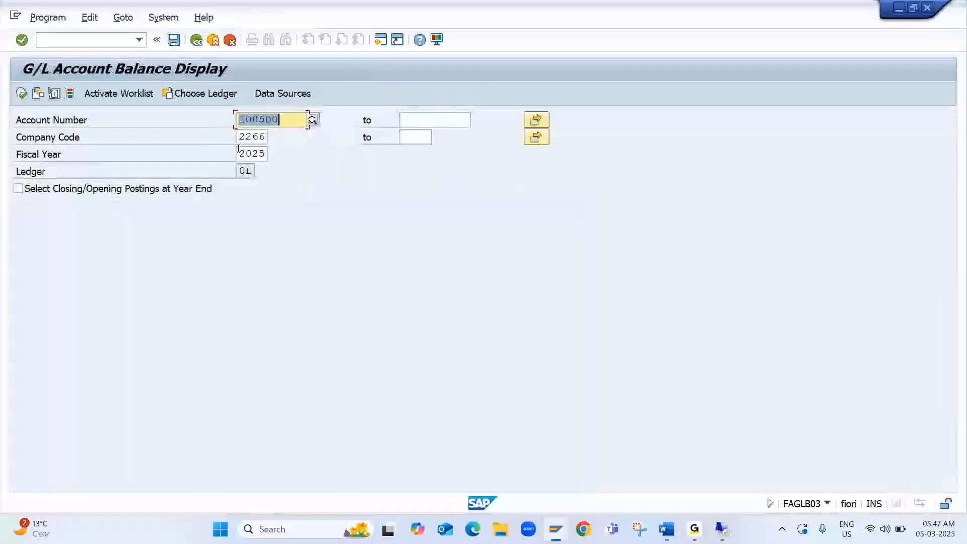
- Display Retained Earning account 199999 for company code 2266 and fiscal year 2025, examine its carryforward balance, and return to the selection screen
type("19")
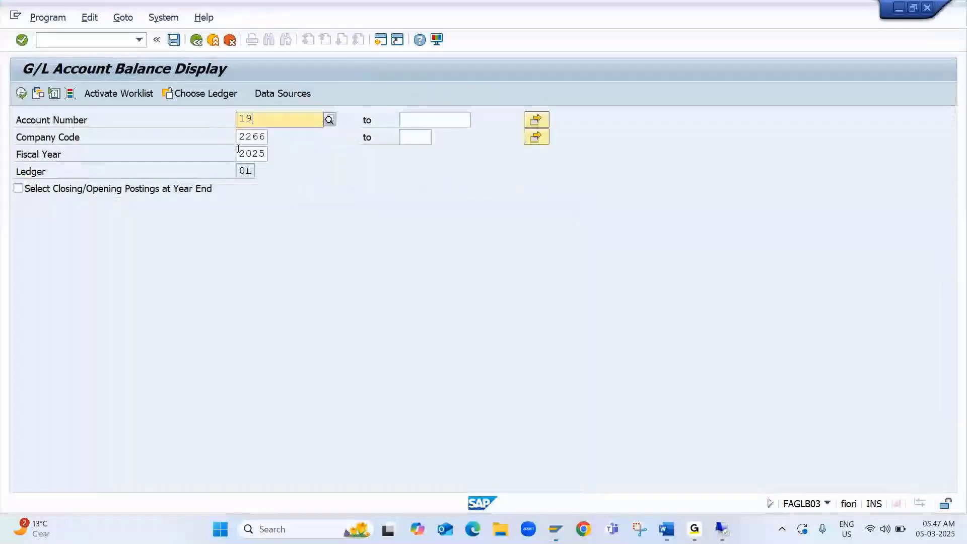
type("9999")
left_click(240, 150)
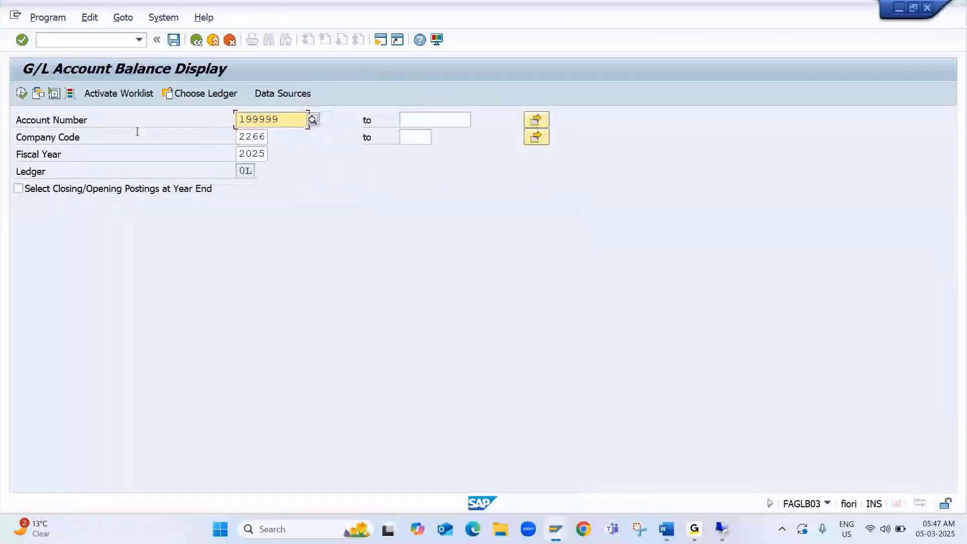
key("F8")
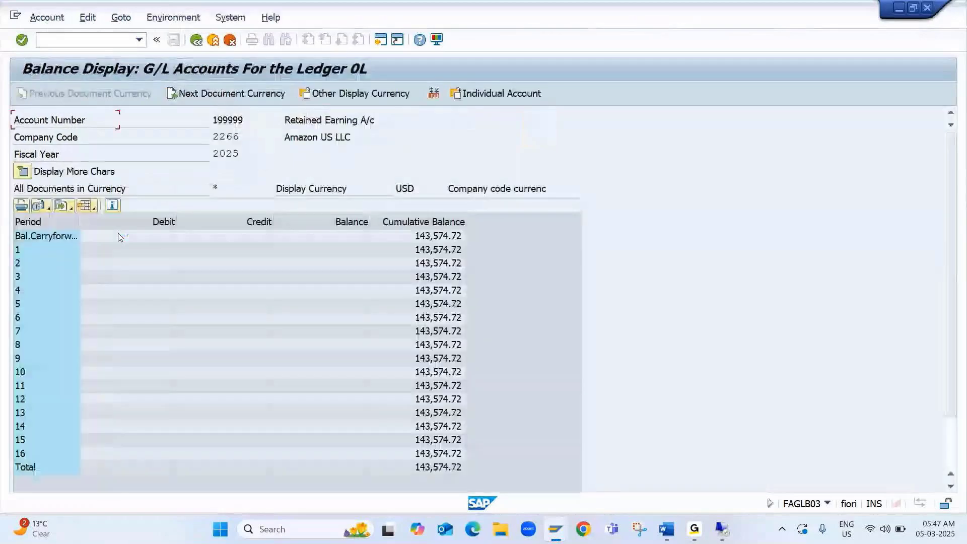
left_click(428, 241)
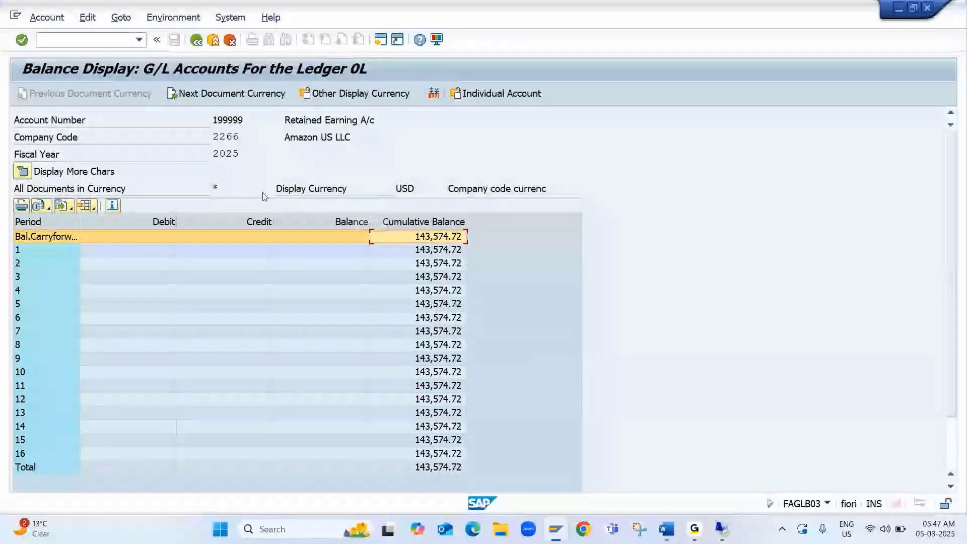
left_click(110, 42)
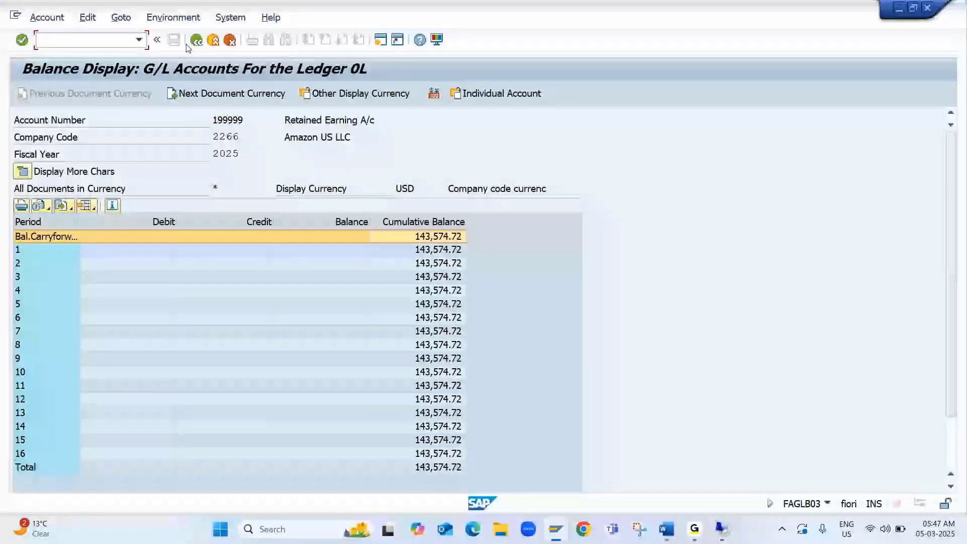
left_click(194, 41)
- Open Vendor Balance Display (FK10N), examine the fiscal year 2025 carryforward for Hitachi Air Conditioners LLC, and return to the selection screen
left_click(94, 40)
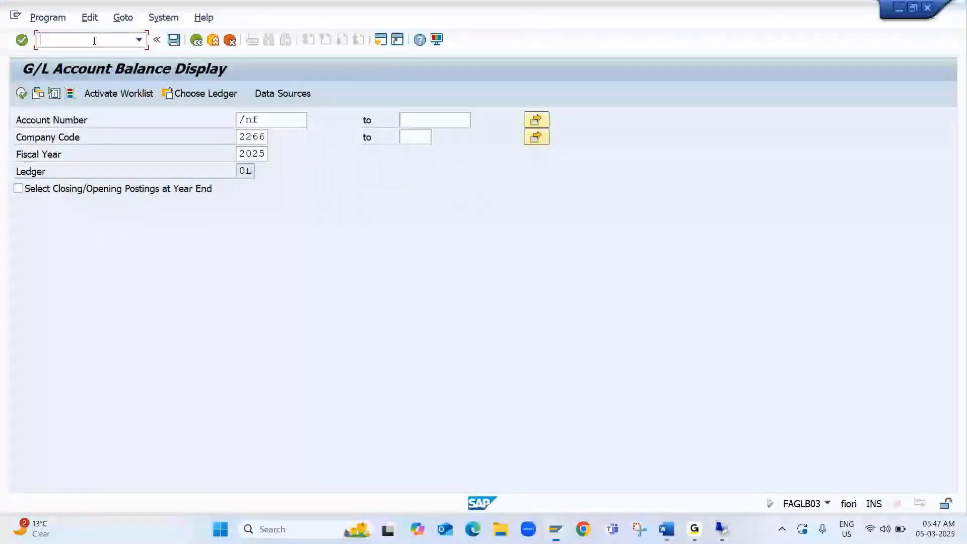
type("/nfs")
key("BackSpace")
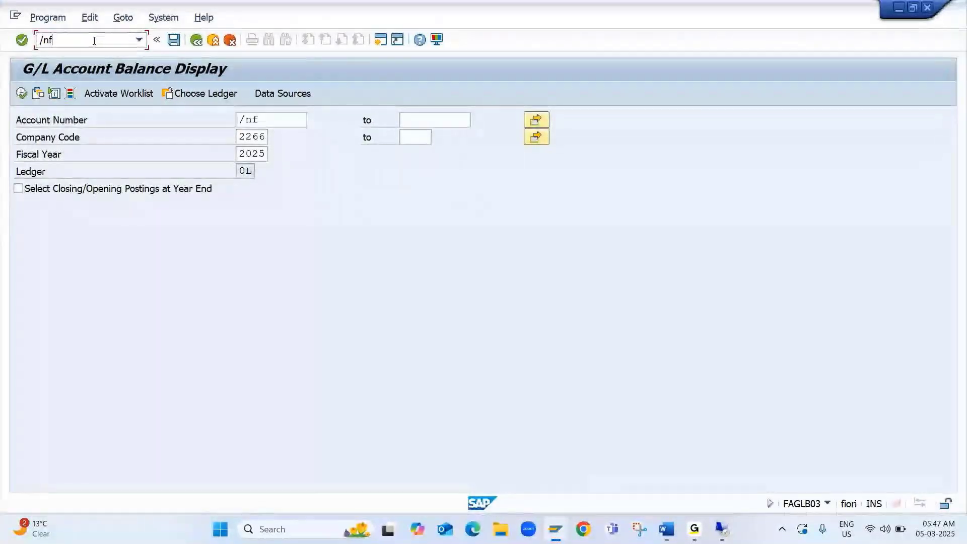
type("k1")
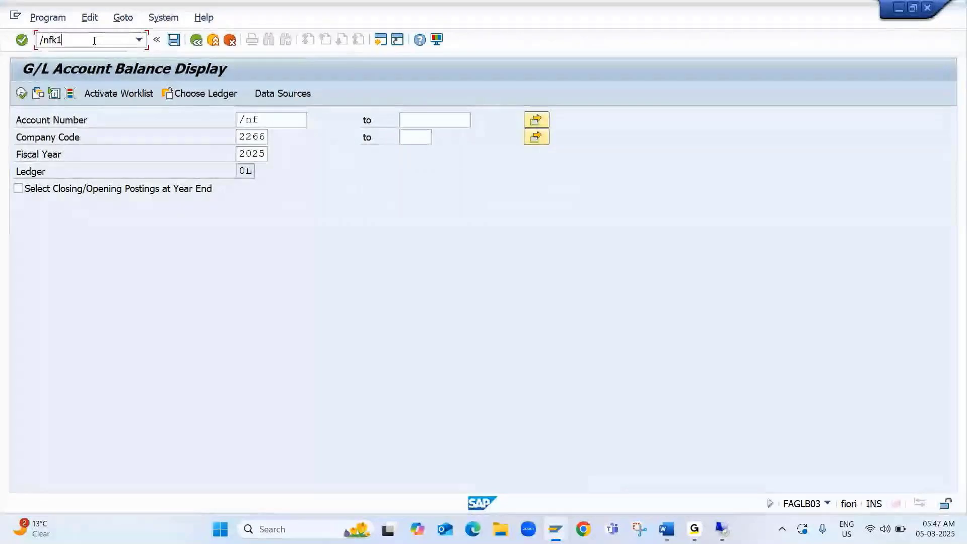
key("Return")
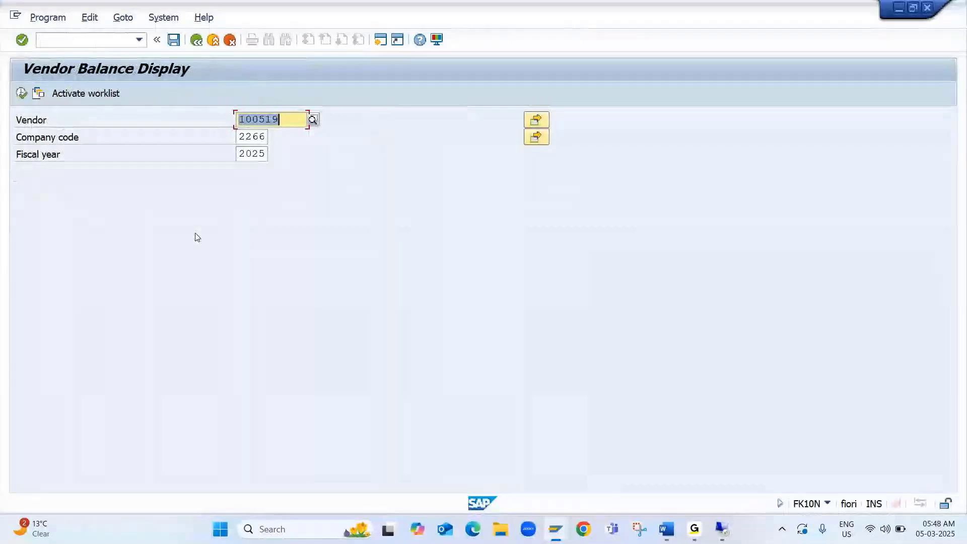
left_click(20, 94)
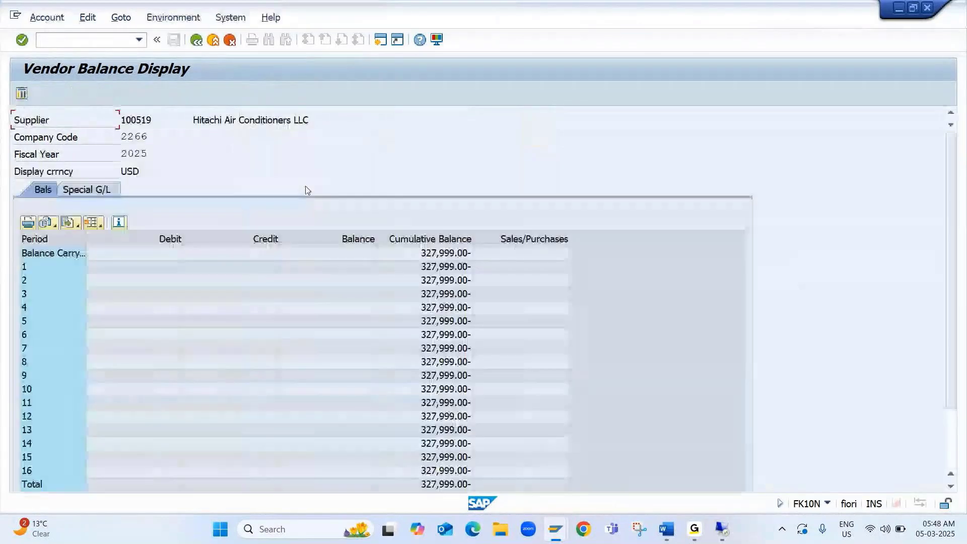
left_click(434, 255)
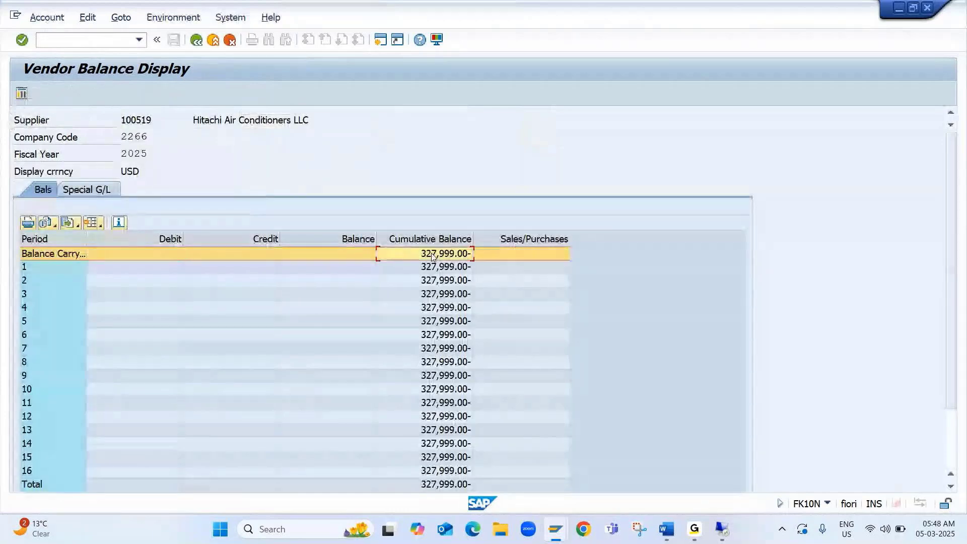
left_click(197, 41)
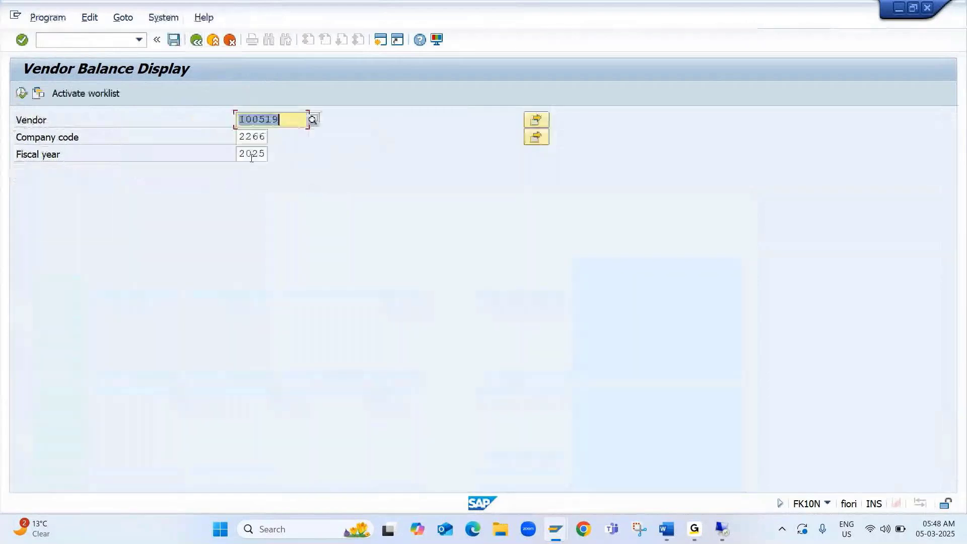
- Set the vendor display's fiscal year to 2024, examine the Hitachi Air Conditioners LLC vendor balances, and return to the selection screen
left_click(266, 153)
key("BackSpace")
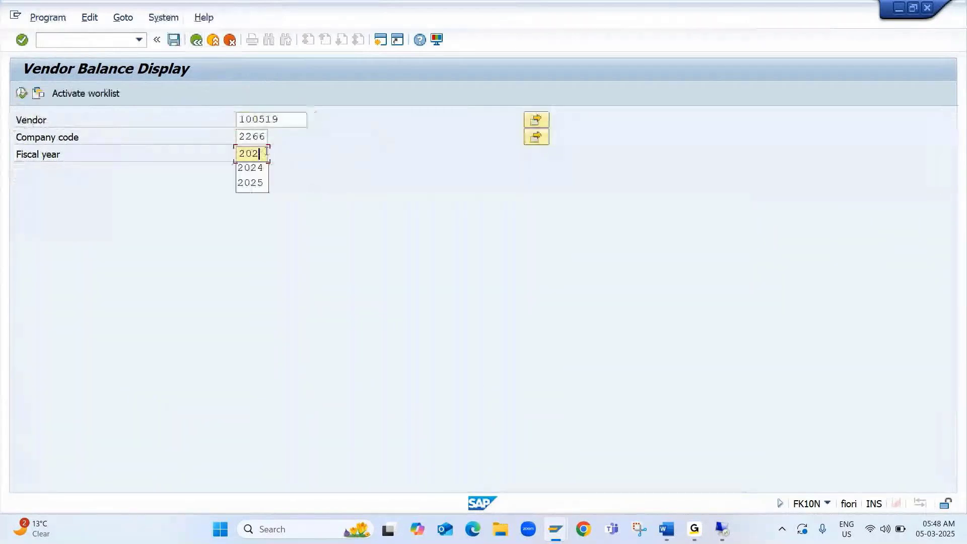
type("4")
key("F8")
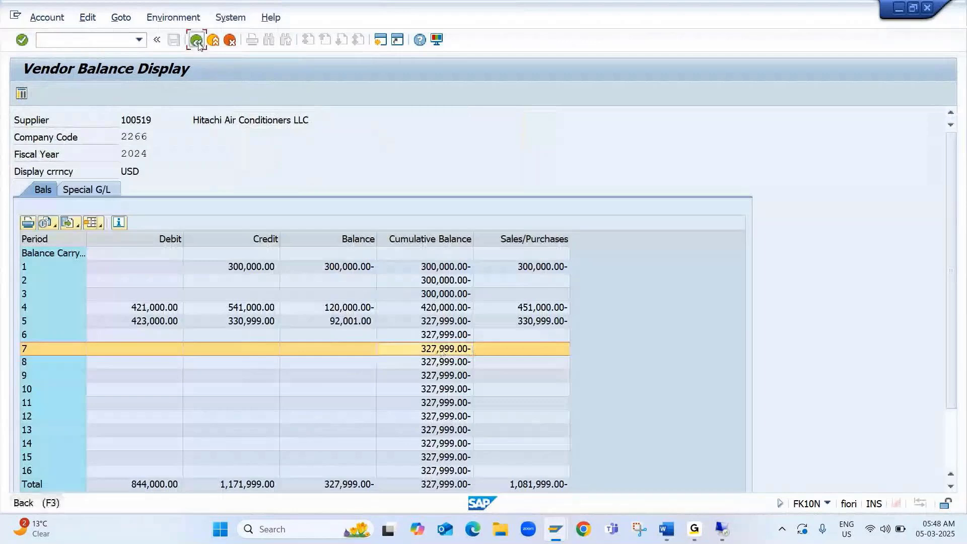
left_click(197, 41)
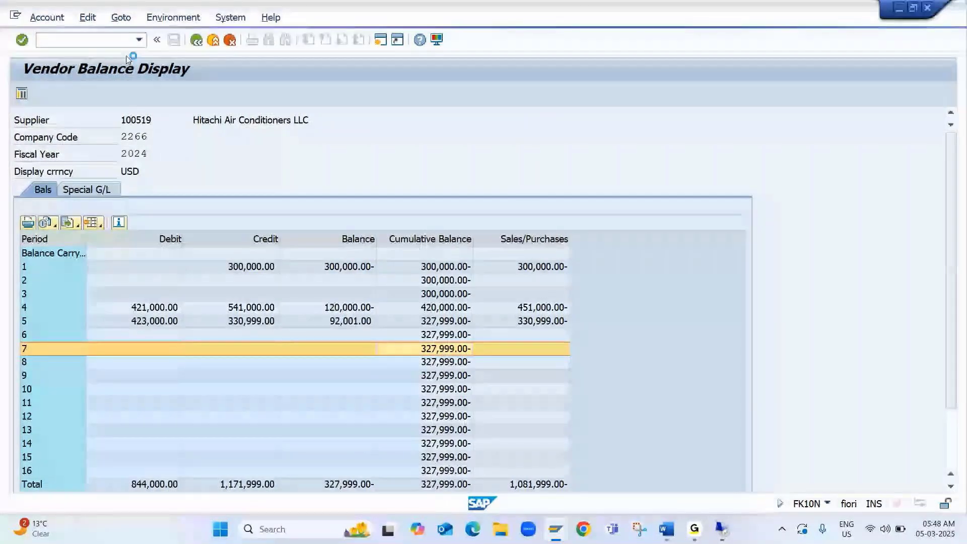
- Open Customer Balance Display (FD10N), examine the fiscal year 2024 balances for customer Hitachi Air Conditioners LLC, and return to the selection screen
type("/nfd")
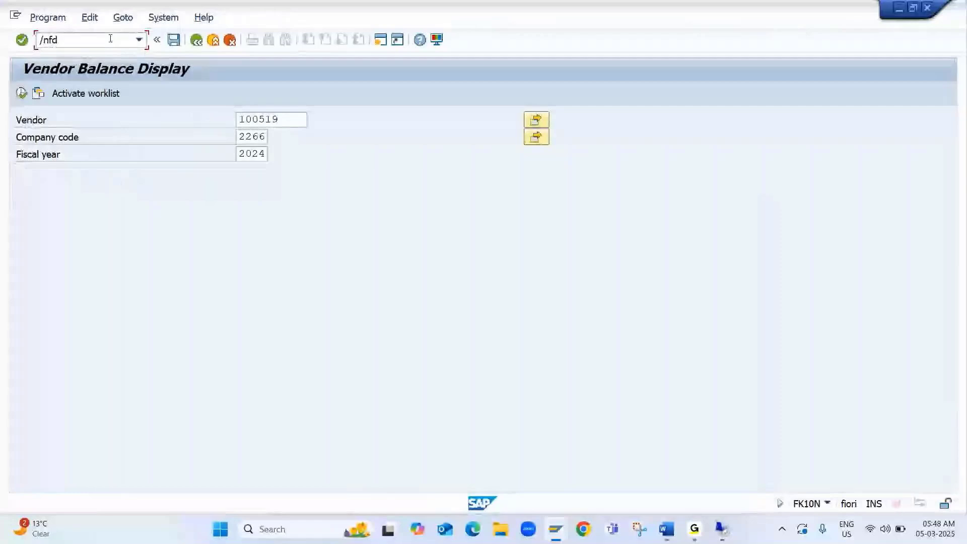
type("10n")
key("Return")
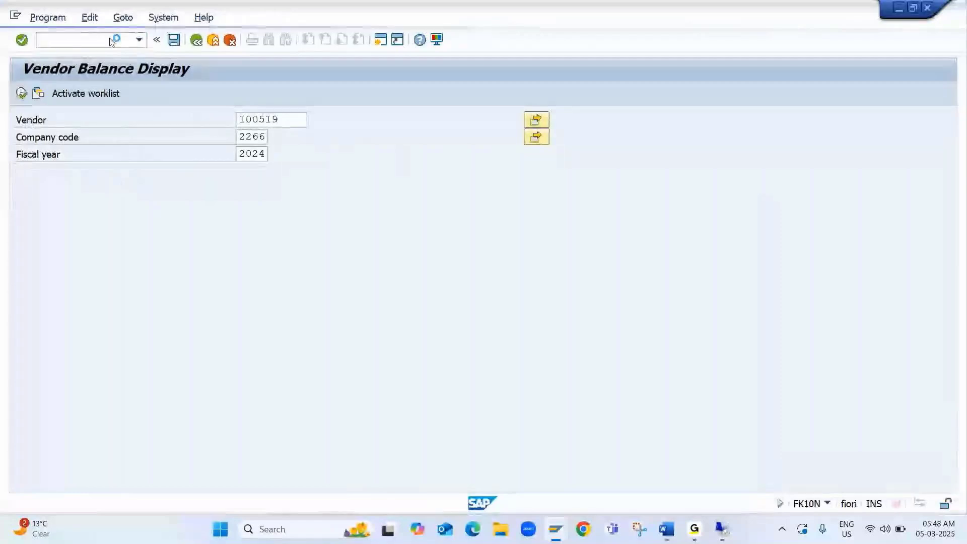
left_click(22, 94)
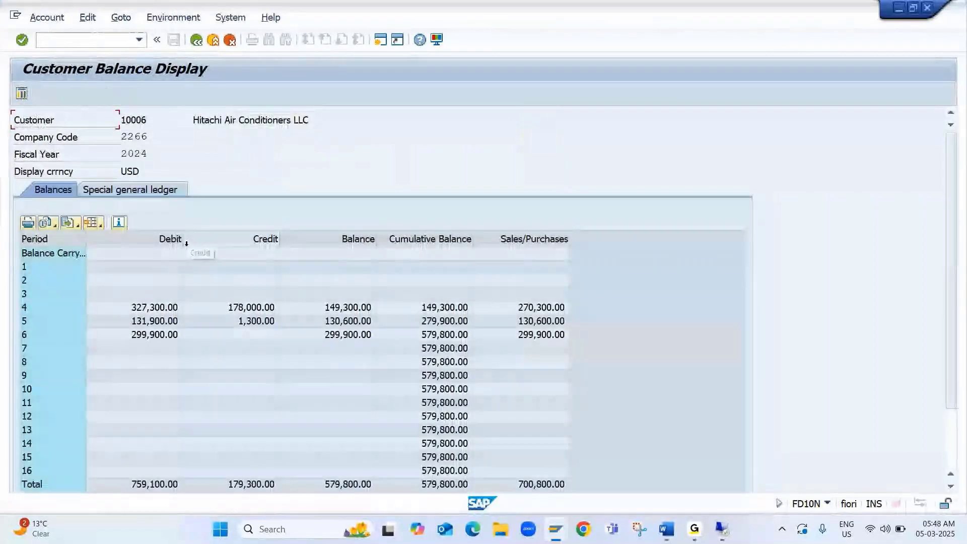
left_click(441, 347)
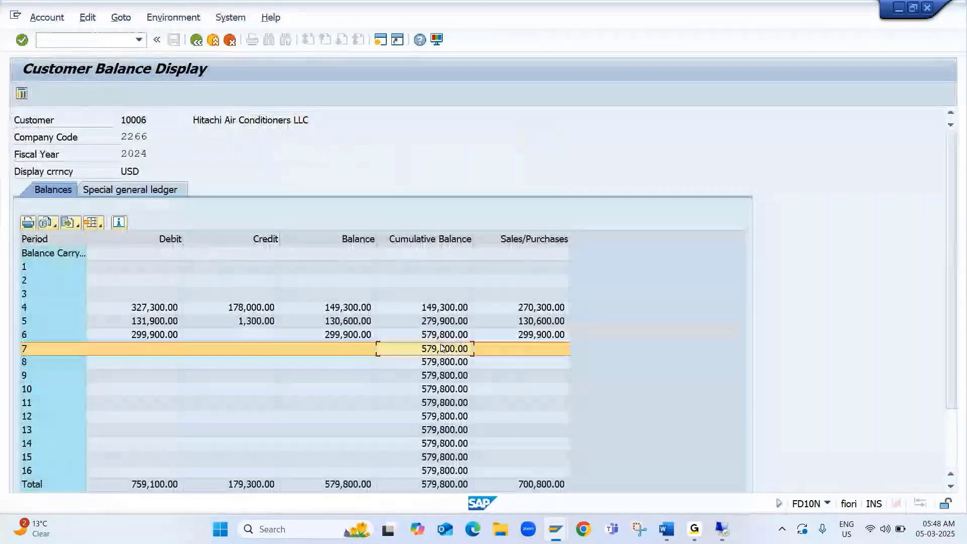
left_click(196, 40)
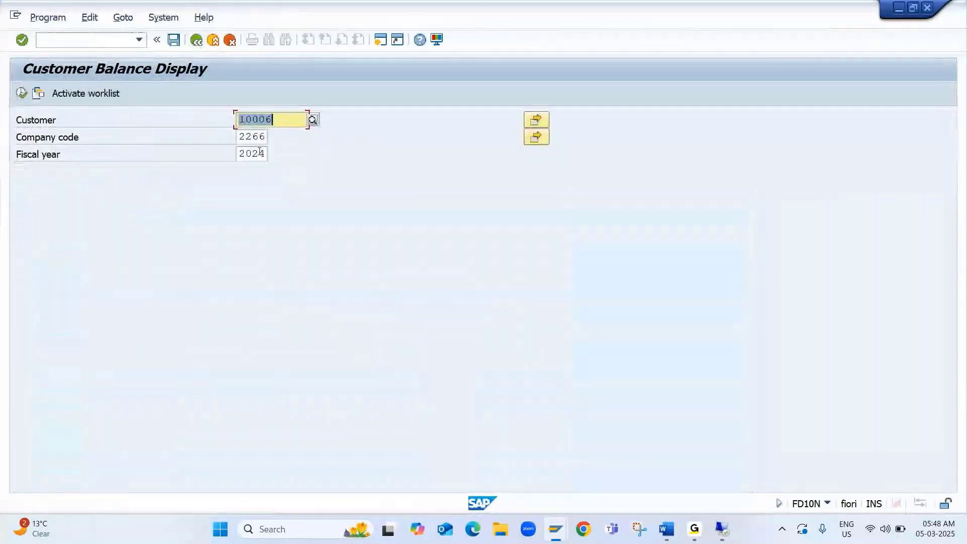
- Set the customer display's fiscal year to 2025 and examine the carryforward balance for Hitachi Air Conditioners LLC
left_click(263, 153)
key("BackSpace")
type("5")
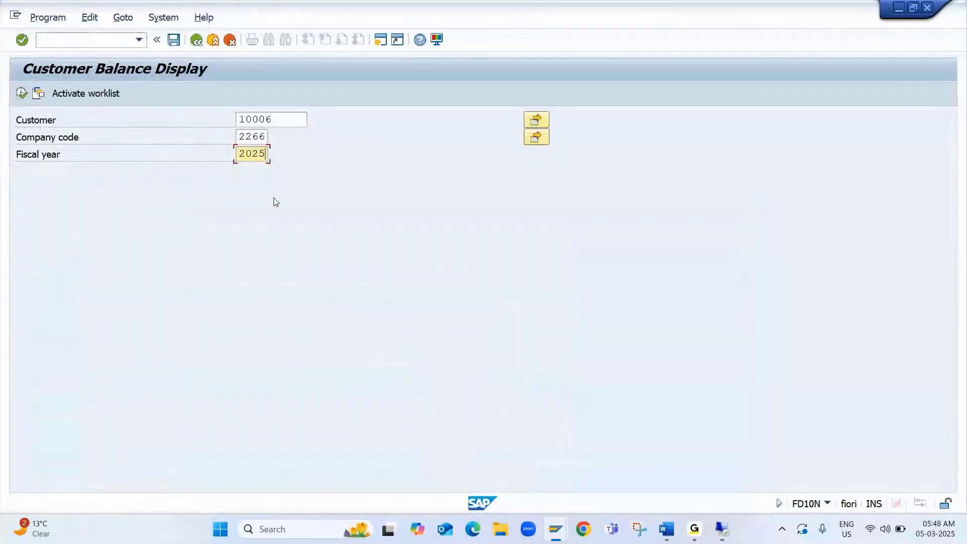
key("Return")
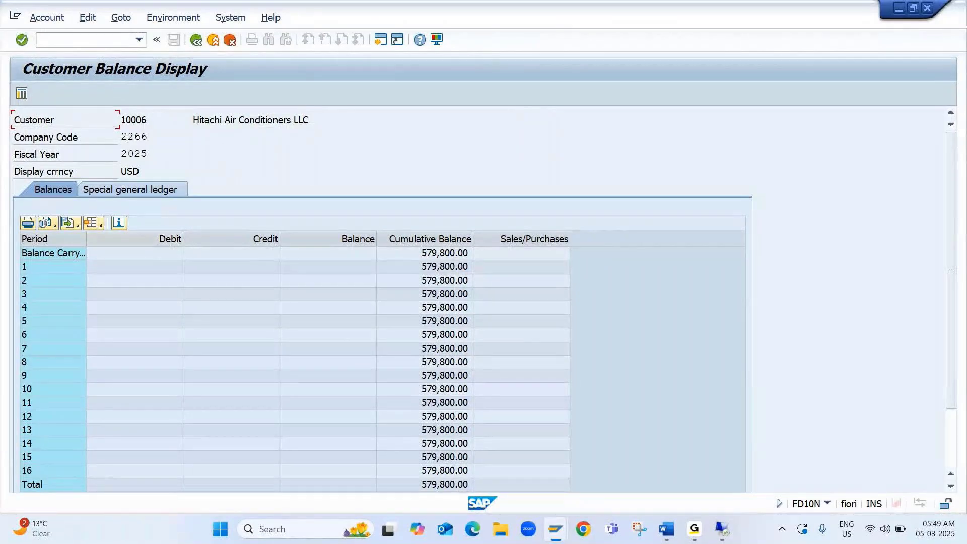
- Switch to the S4 HANA Yearend Activities document in Word, read item 6 on asset year-end closing, and return to SAP
key("alt+Tab")
scroll(691, 343, "up", 1)
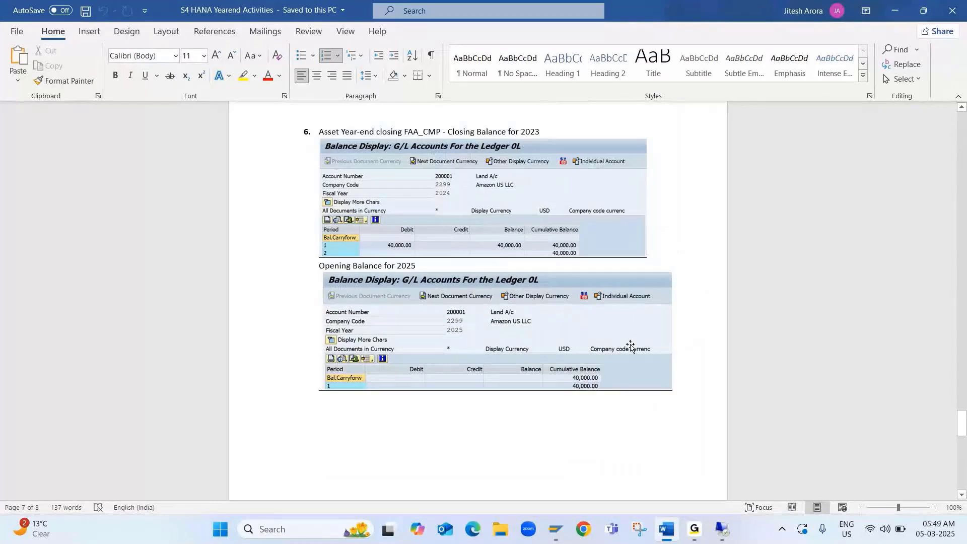
key("alt+Tab")
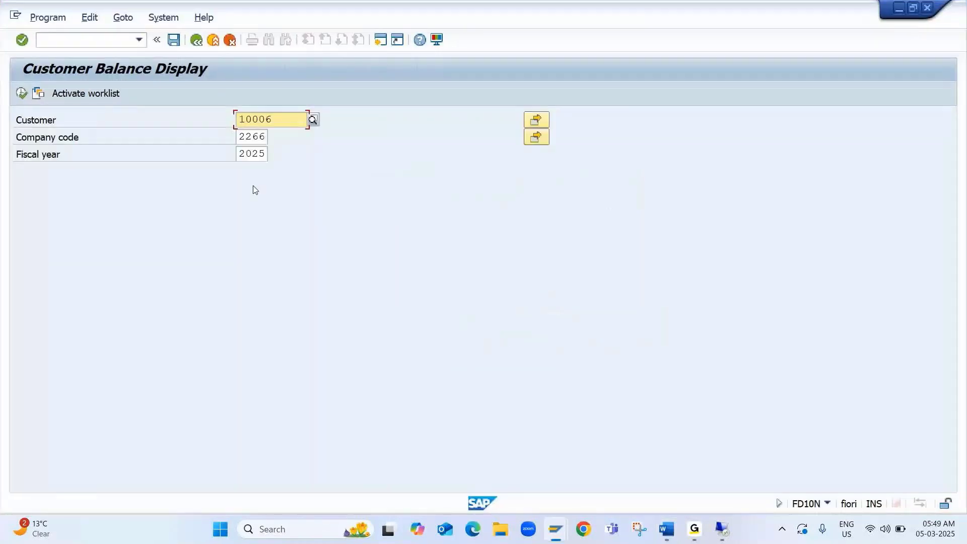
key("alt+Tab")
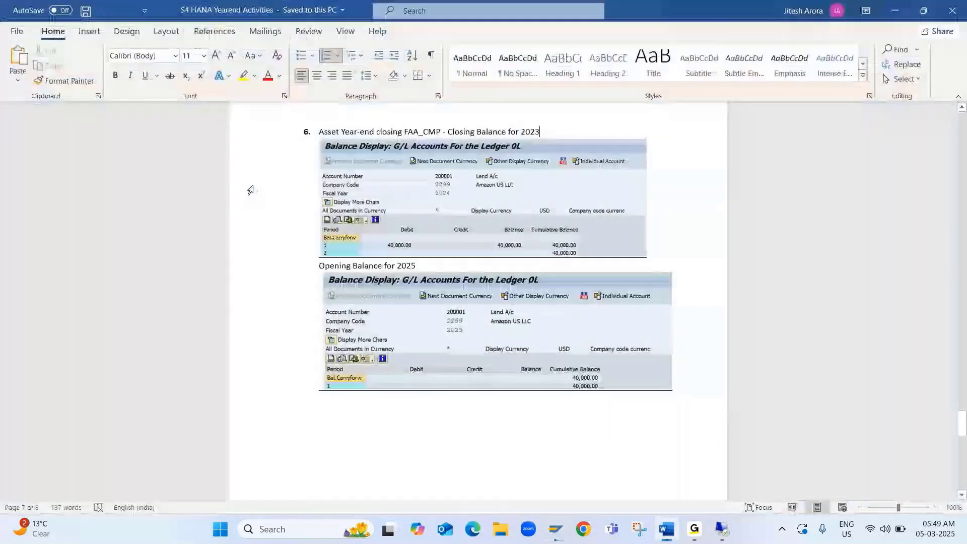
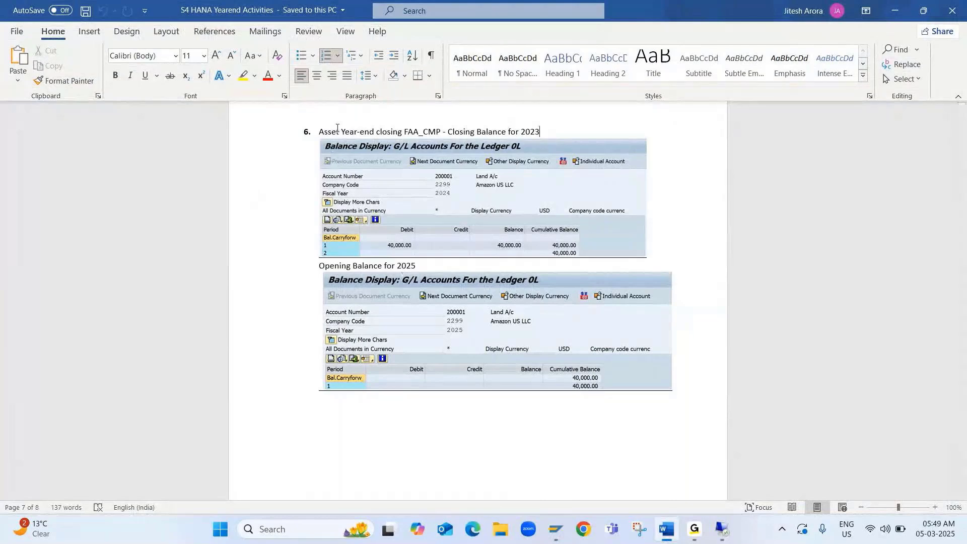
key("alt+Tab")
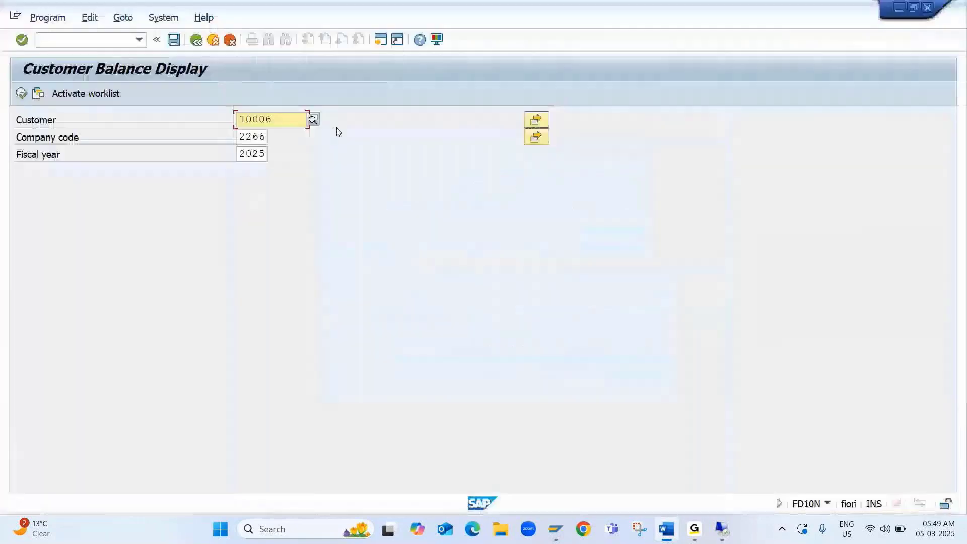
- Open the Asset Accounting company code settings (FAA_CMP) and display the ledger 0L settings of company code 2266
left_click(100, 45)
type("/n")
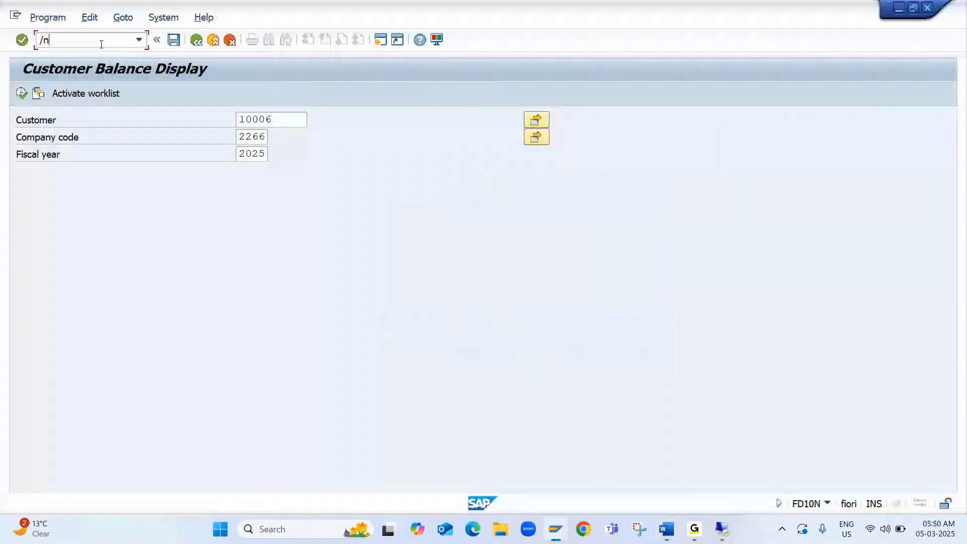
type("faa_c,mp")
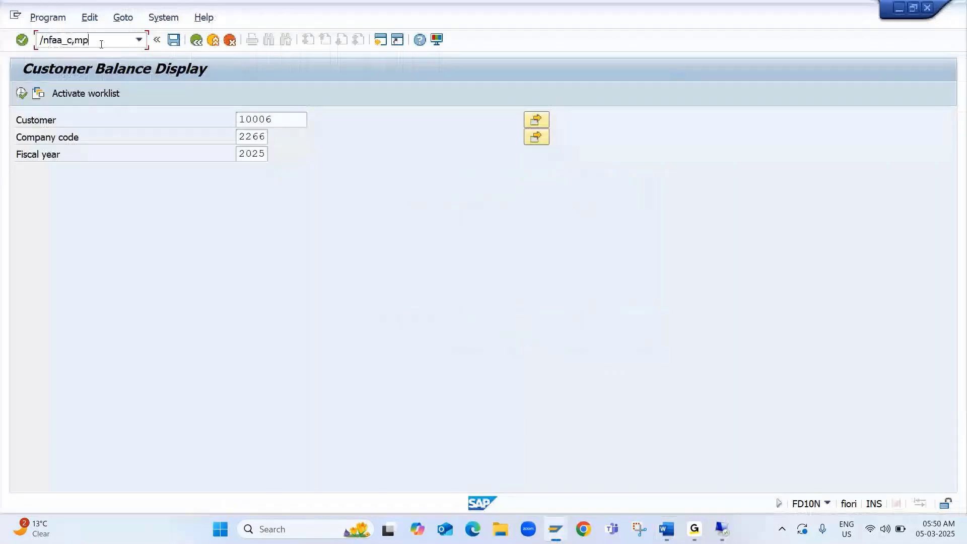
key("Return")
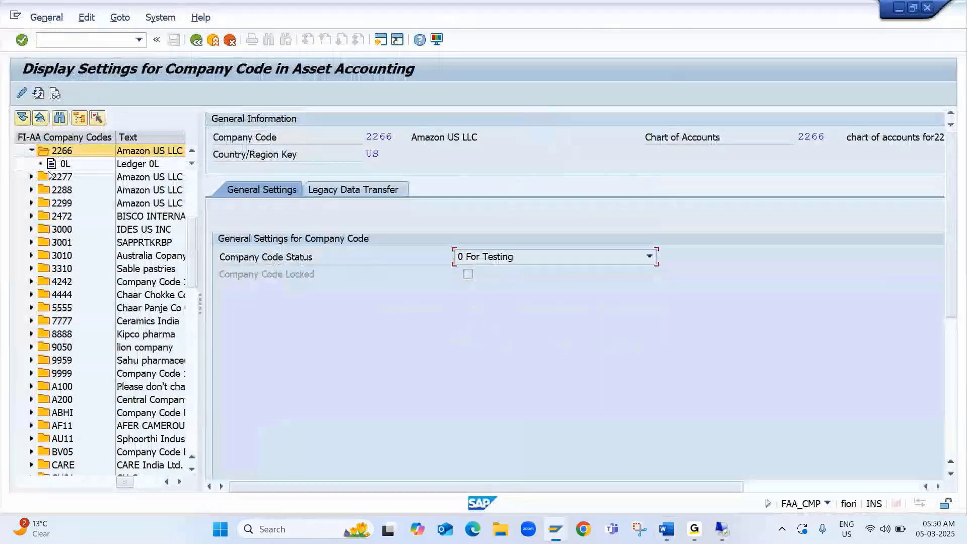
left_click(60, 164)
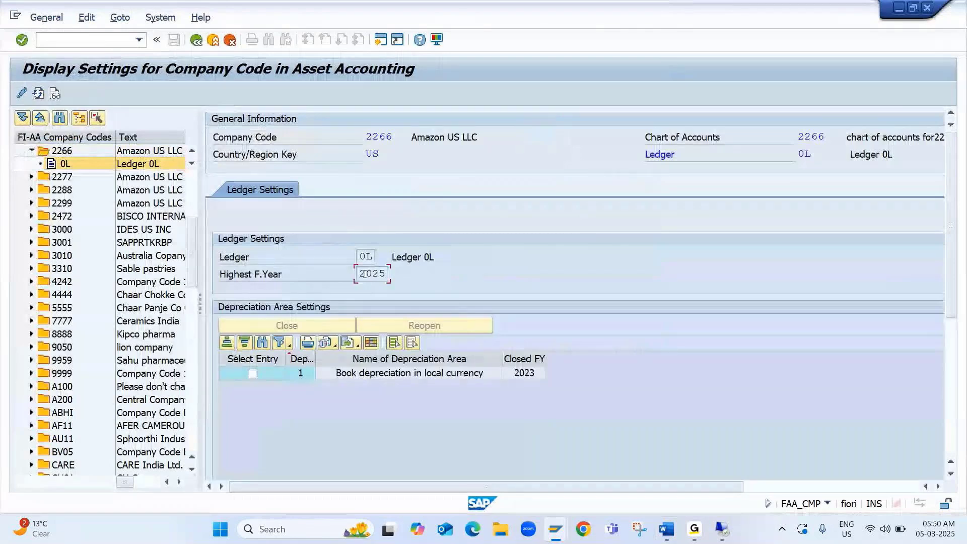
- Examine ledger 0L's highest fiscal year and the closed fiscal year of depreciation area 1, Book depreciation in local currency
left_click_drag(364, 273, 415, 276)
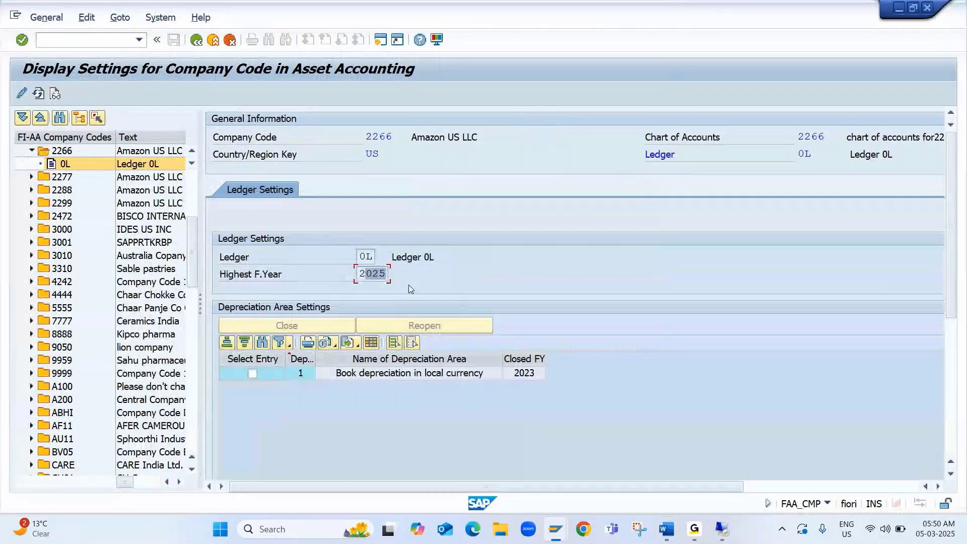
left_click(527, 377)
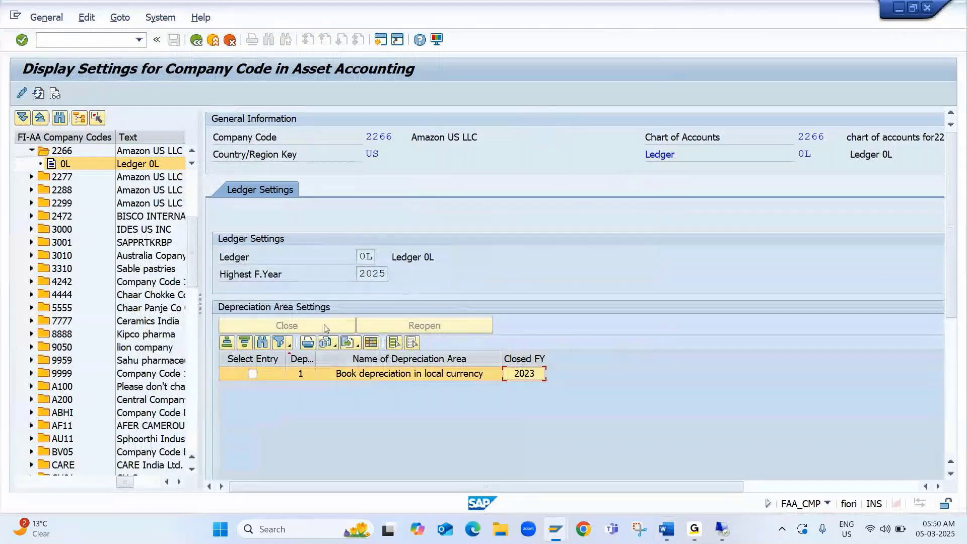
double_click(366, 280)
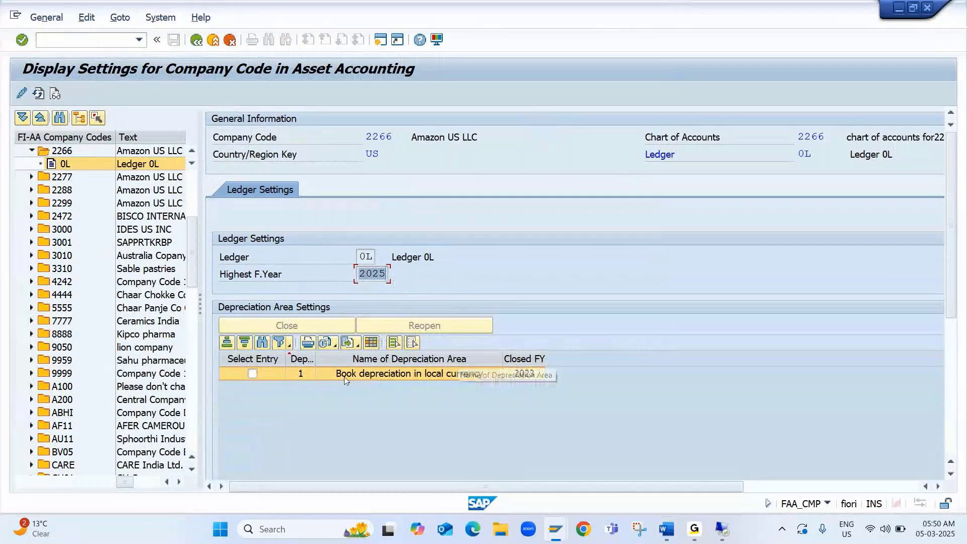
left_click(252, 376)
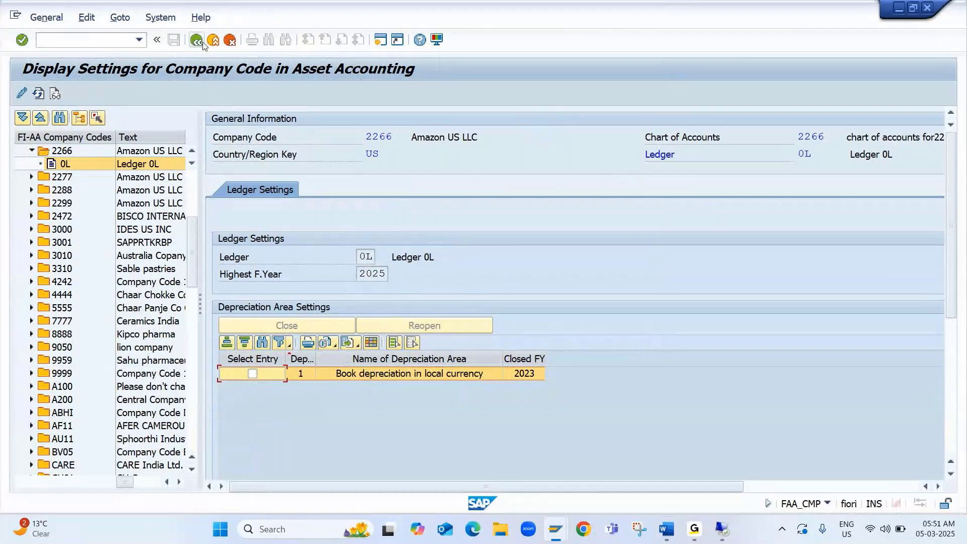
- Switch to the S4 HANA Yearend Activities document in Word, add item 7, "Extend Planning Version for Controlling Area - OKEQ", and paste the fiscal-year settings screenshot below
key("alt+Tab")
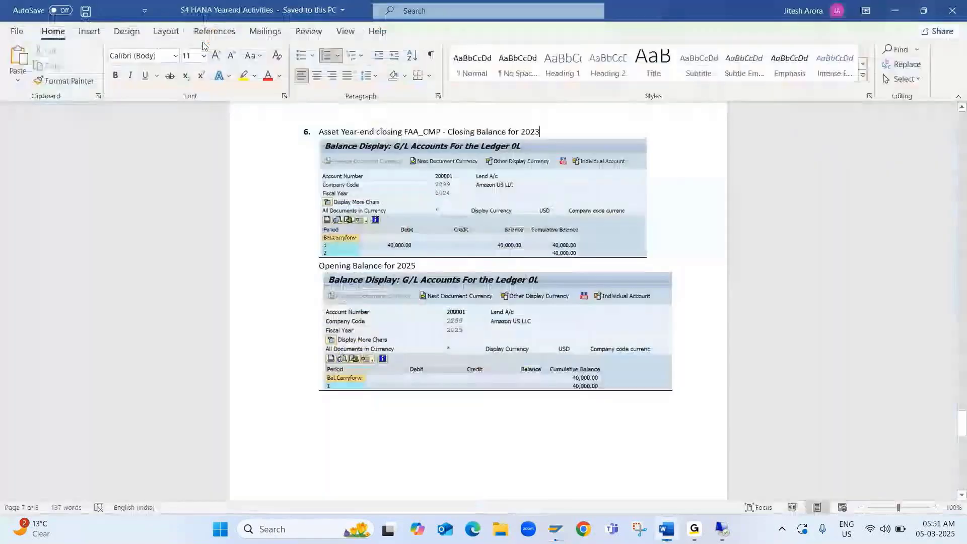
key("ctrl+End")
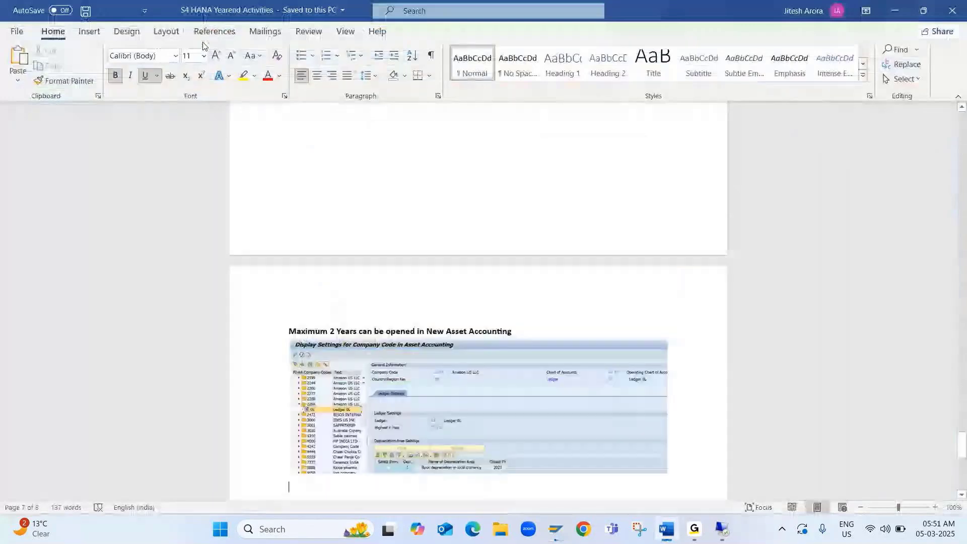
type("Extend Planning Version for Controlling Area - OKEQ")
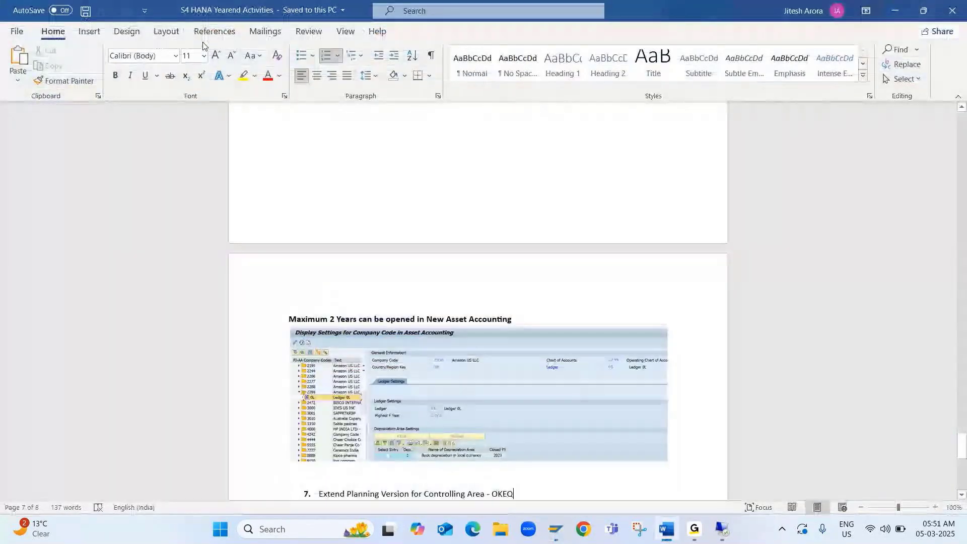
key("ctrl+v")
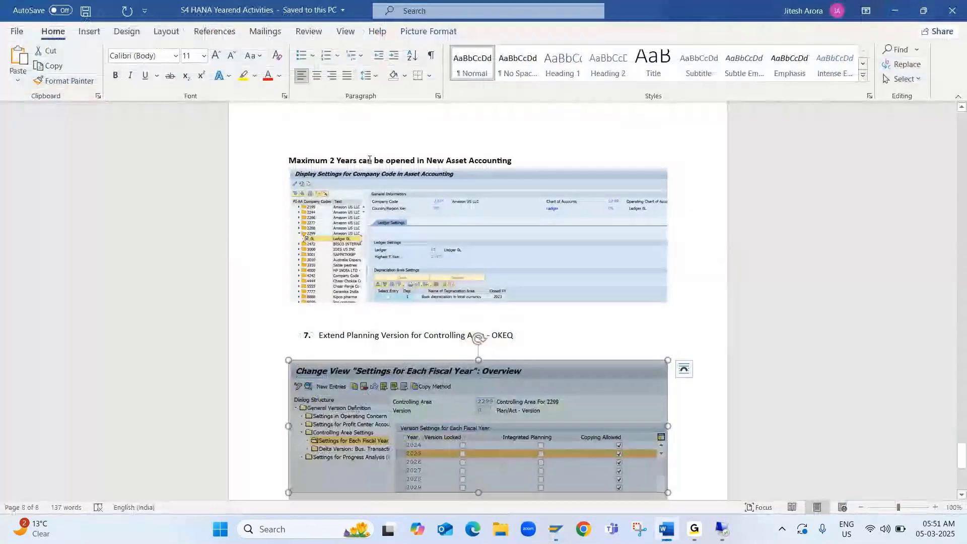
key("Right")
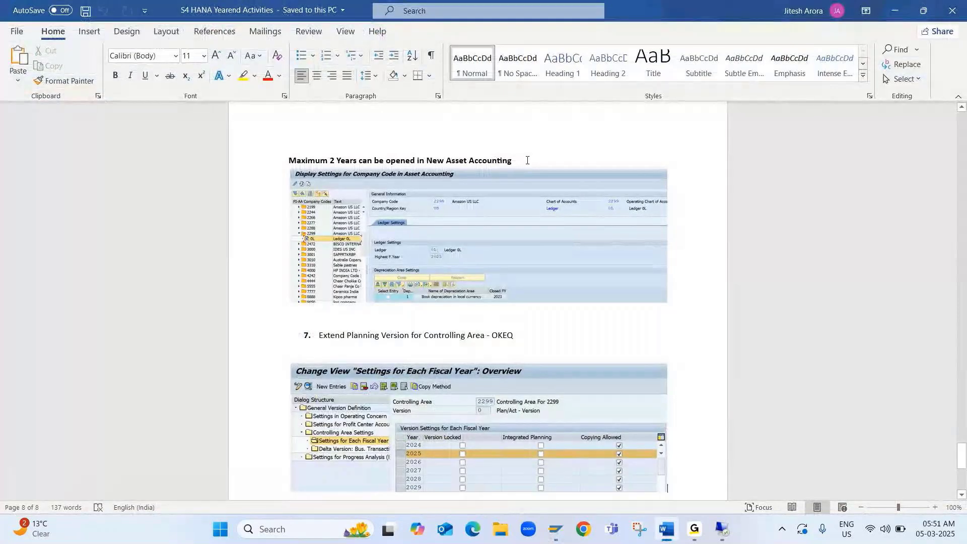
left_click(529, 338)
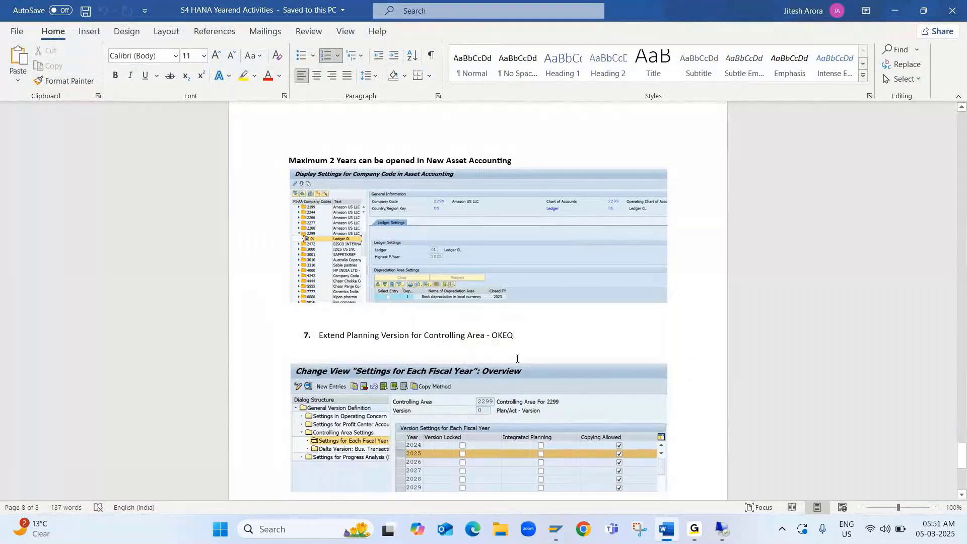
- Return to SAP and open the planning version maintenance transaction OKEQ
key("alt+Tab")
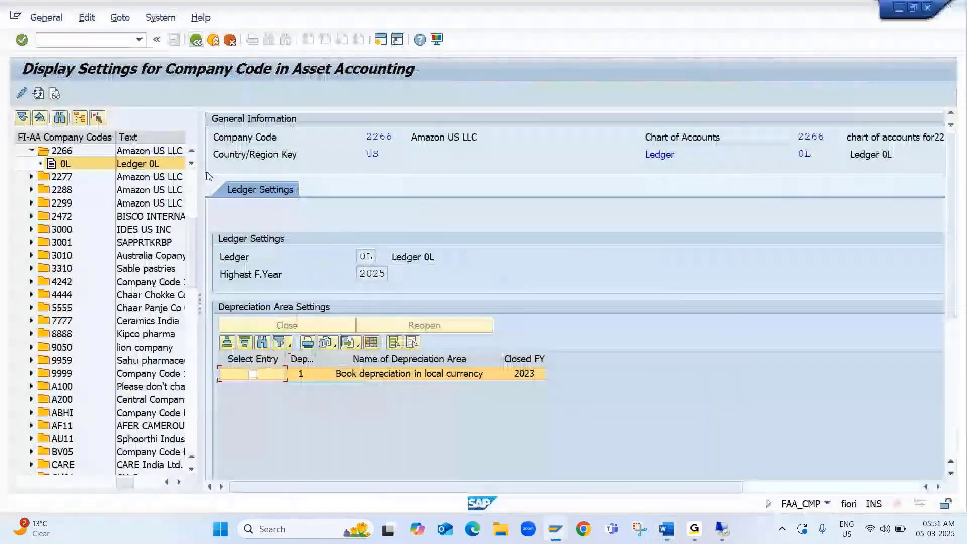
left_click(99, 39)
type("/n")
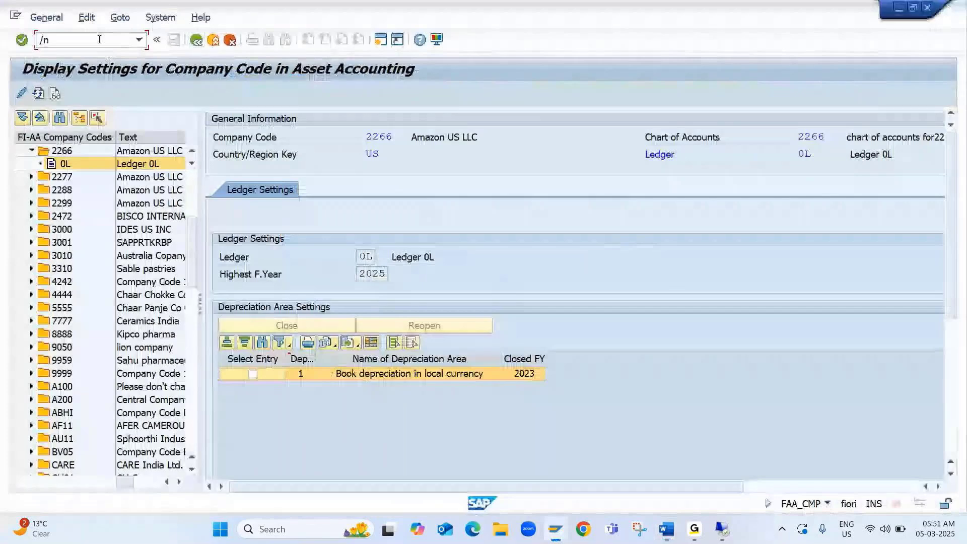
key("Return")
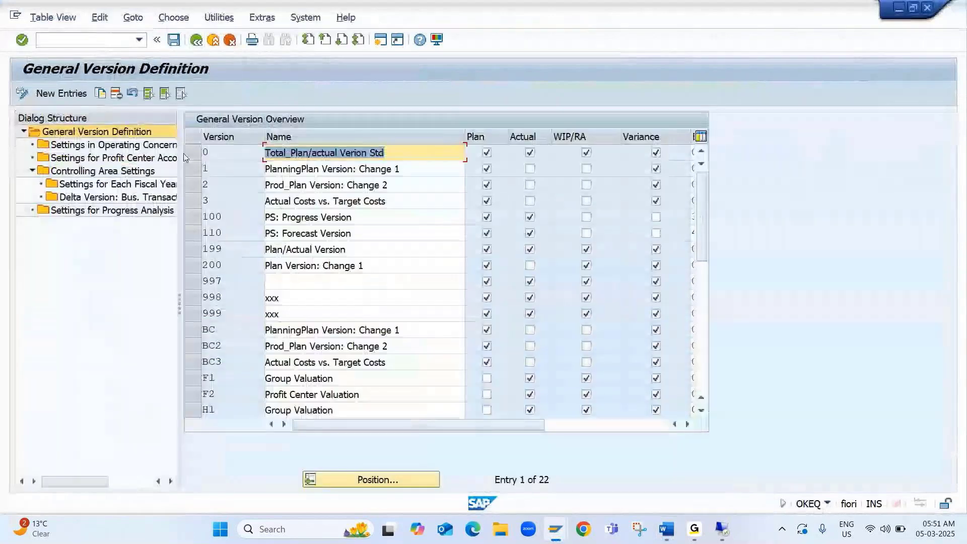
- Select version 0 and open its settings for each fiscal year for controlling area 2266
left_click(194, 155)
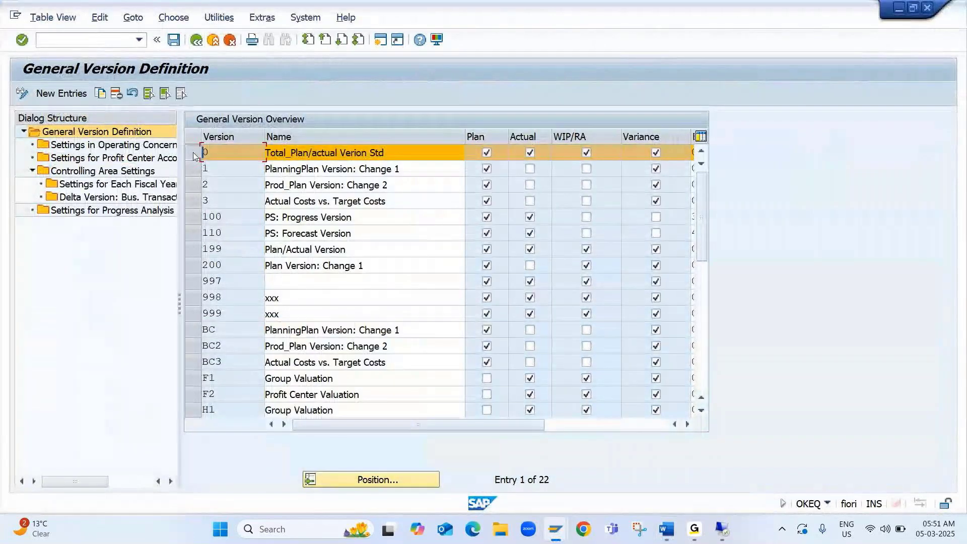
double_click(131, 193)
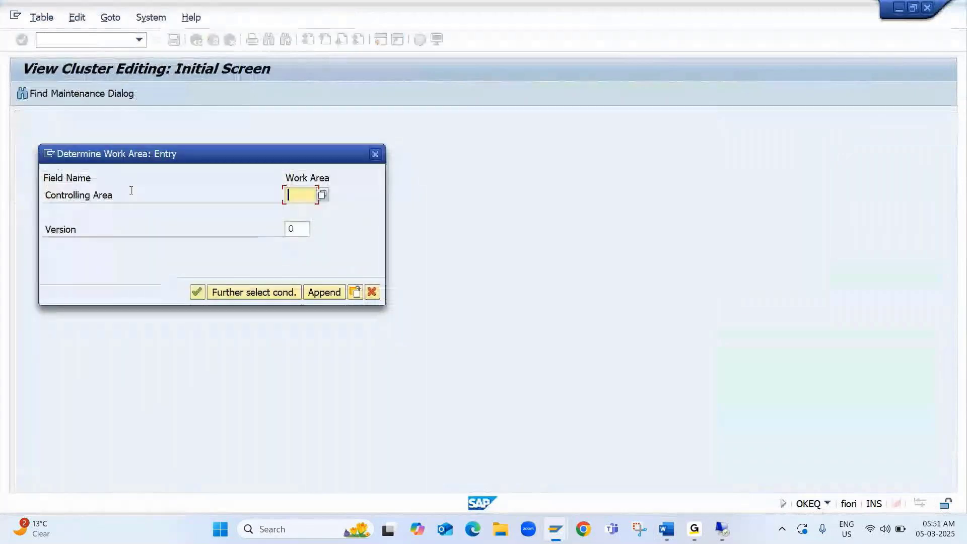
type("226")
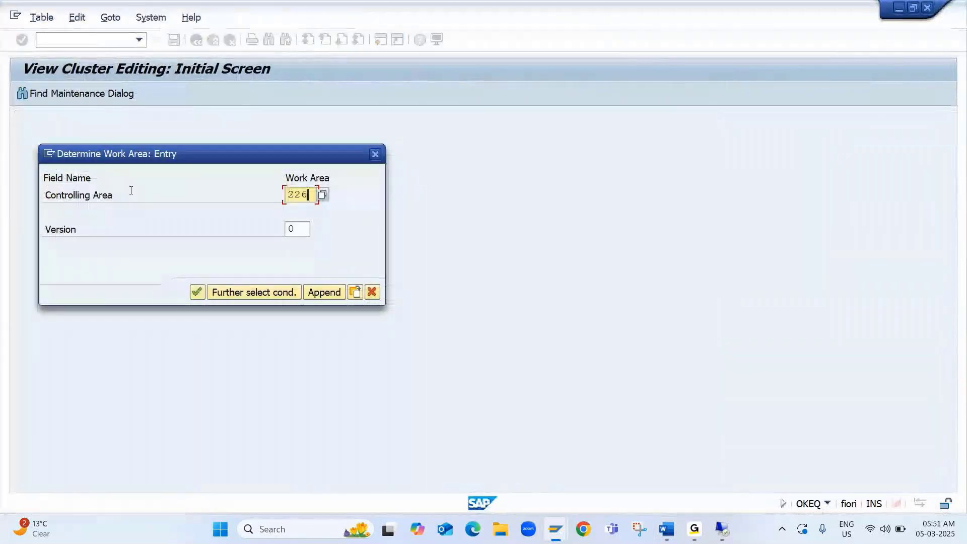
type("6")
key("Return")
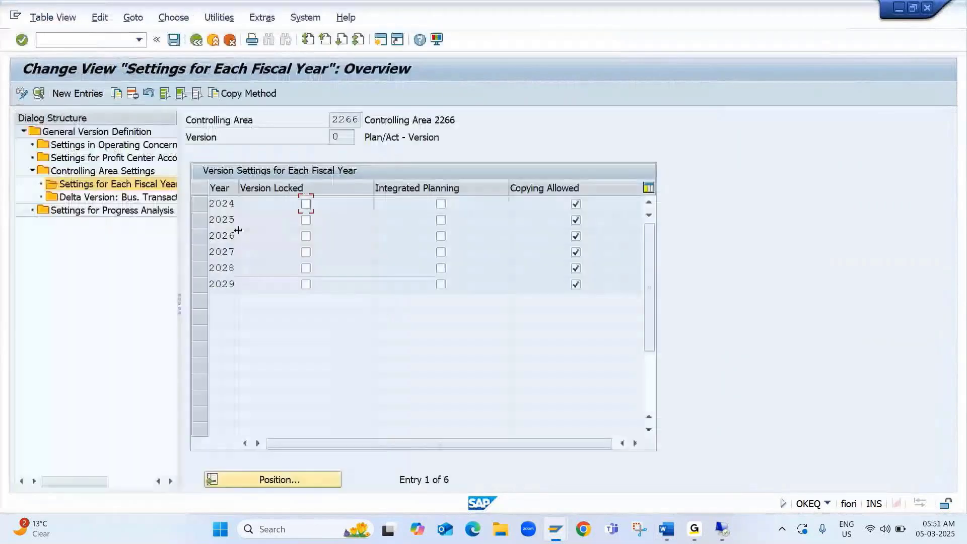
- Copy the 2029 fiscal year settings of version 0 to fiscal year 2030 and save
left_click(230, 235)
left_click(212, 220)
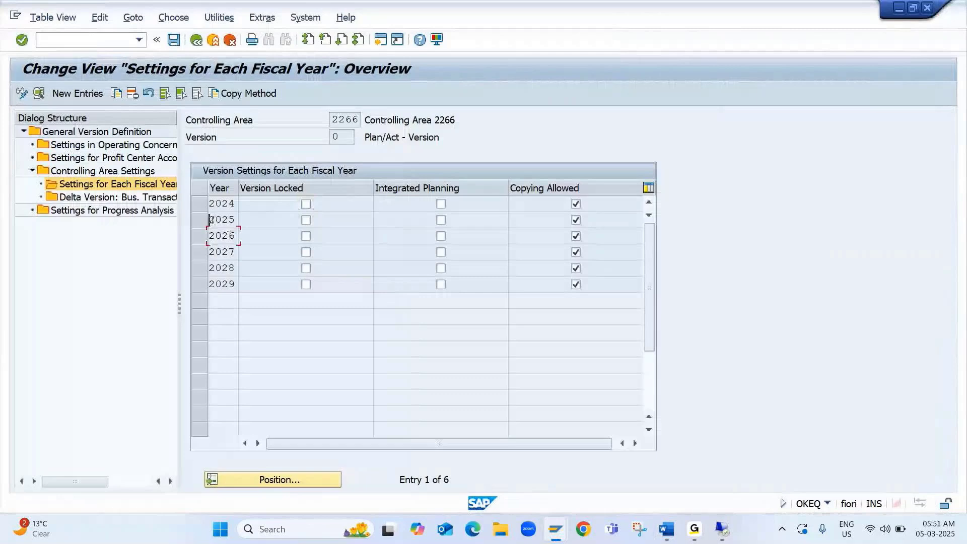
left_click_drag(211, 220, 230, 222)
left_click(200, 206)
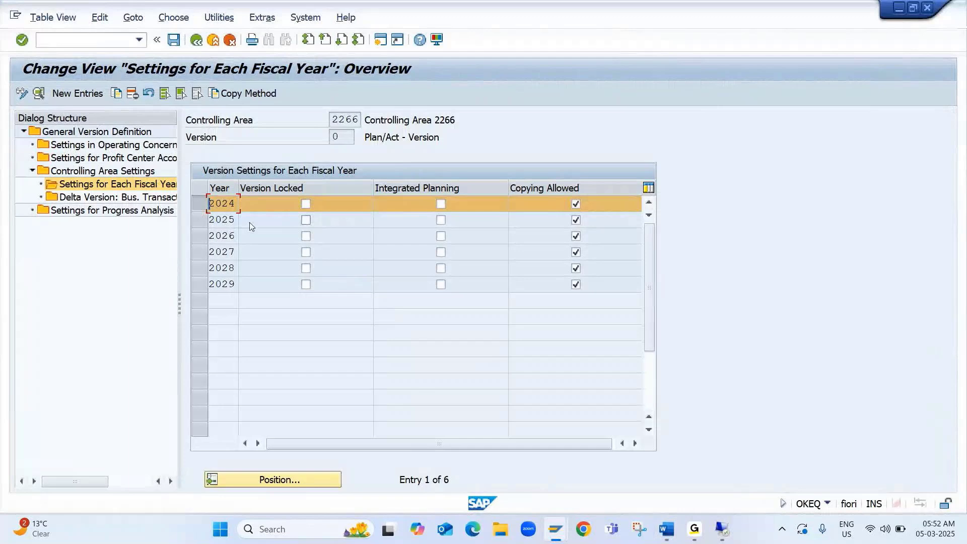
left_click(200, 285)
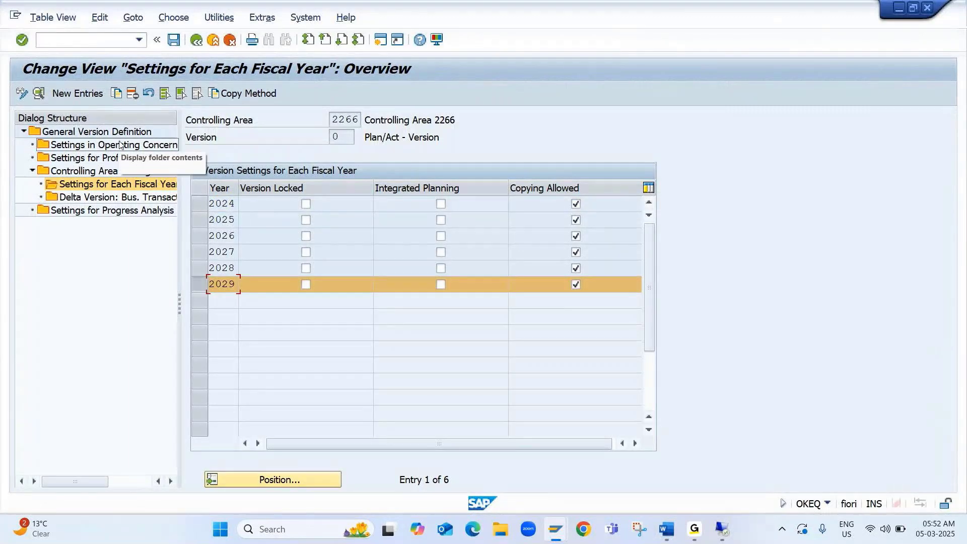
left_click(225, 286)
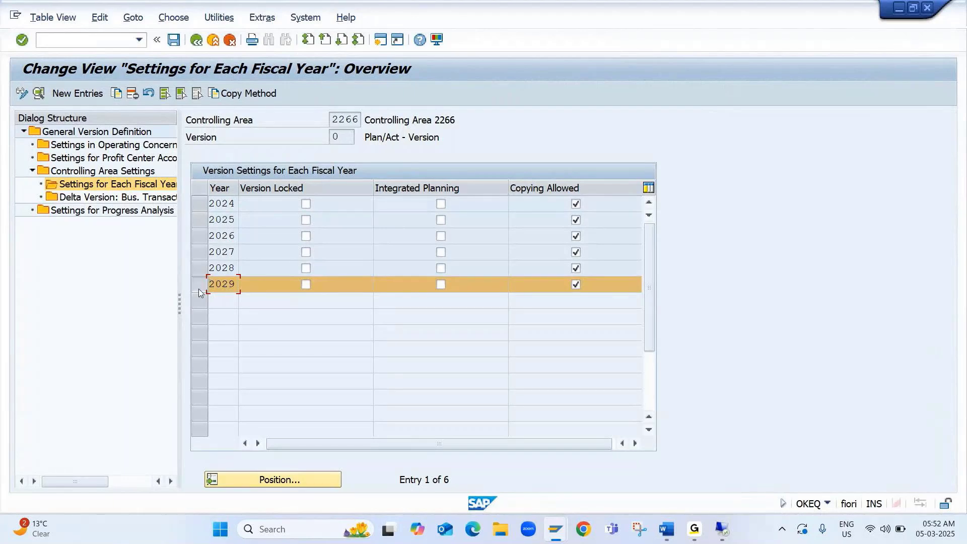
left_click(121, 95)
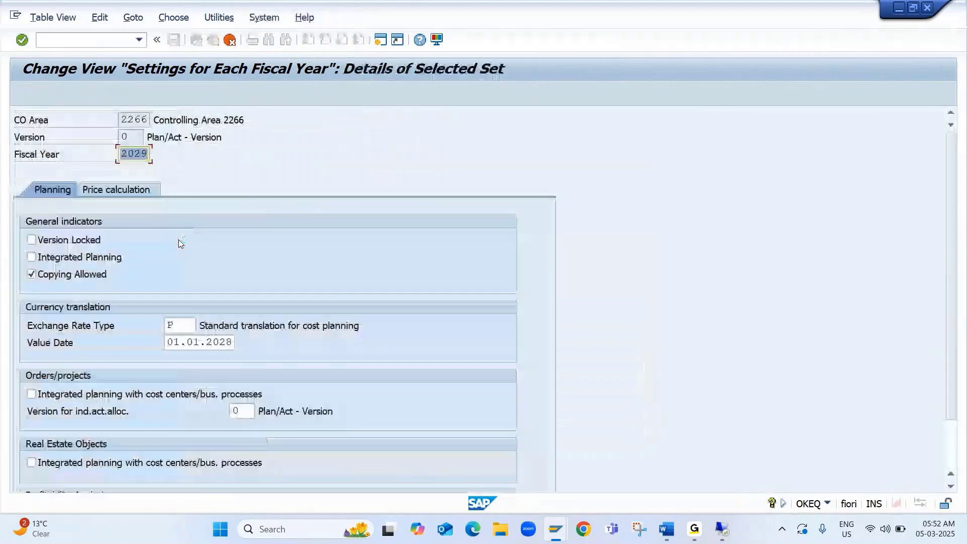
type("20")
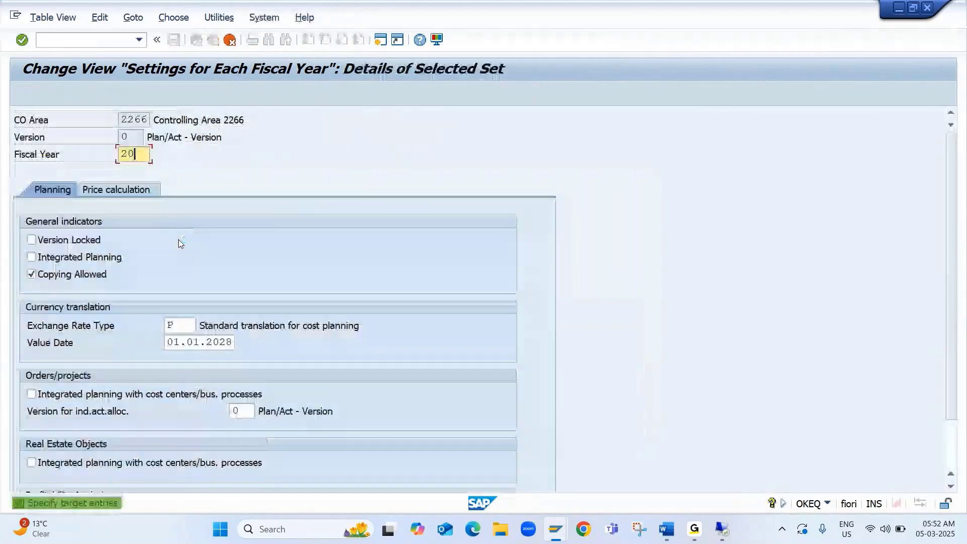
type("30")
key("Return")
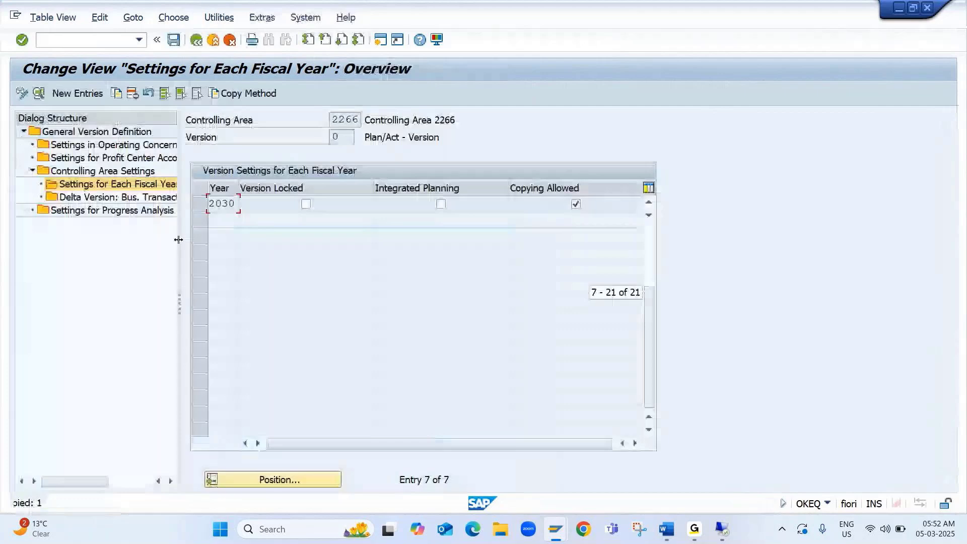
left_click(174, 40)
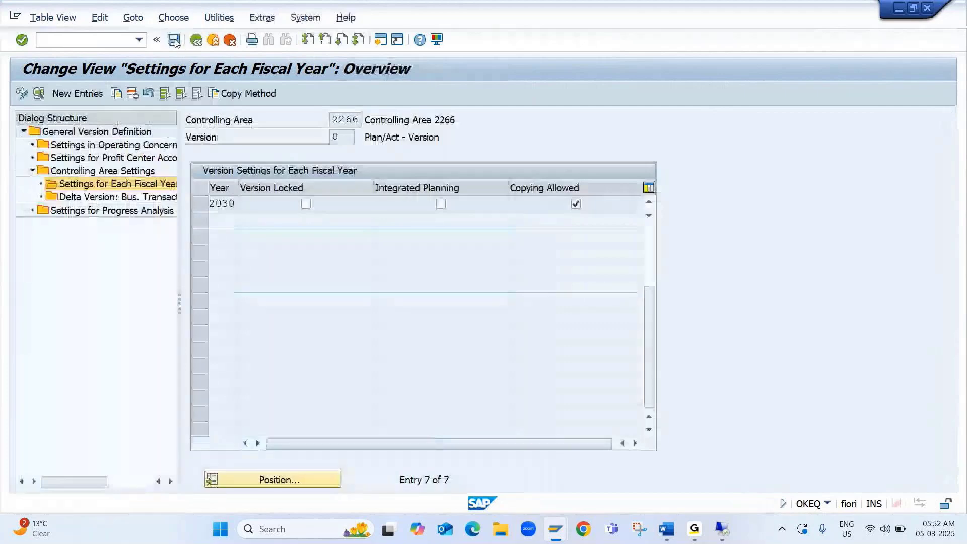